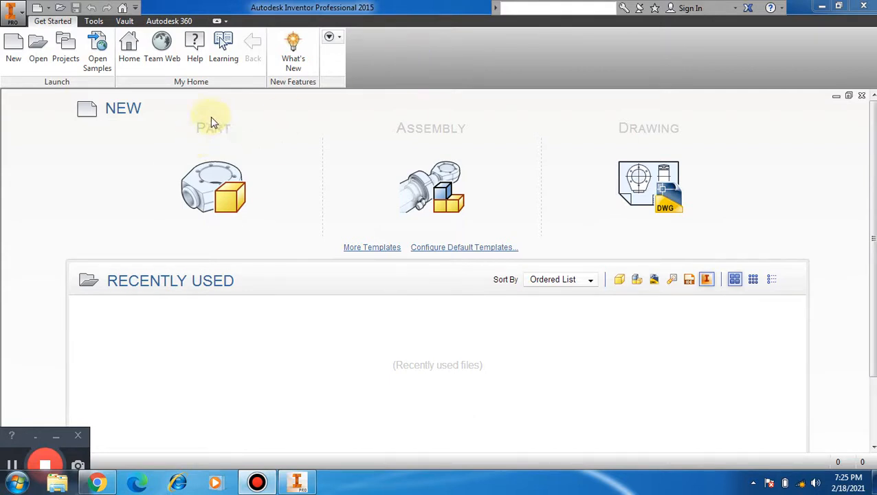
Create a new metric sheet metal part from the Sheet Metal (mm).ipt template.
{"action": "left_click", "coordinate": [13, 61]}
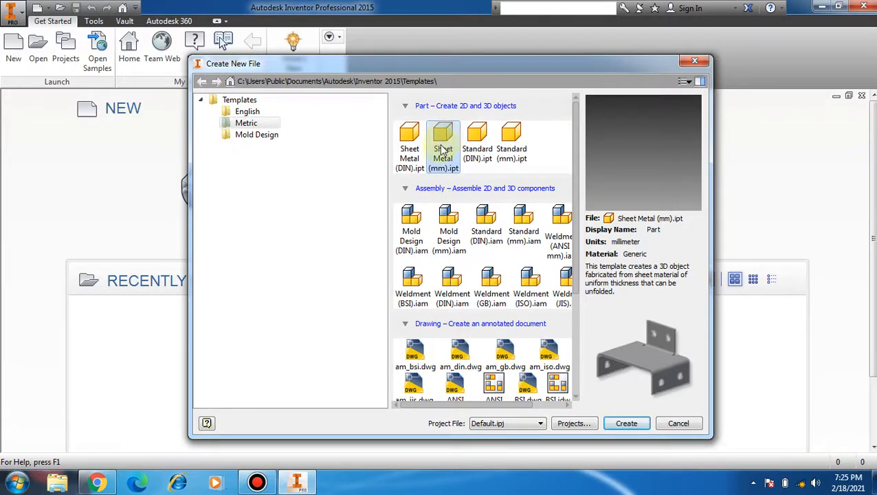
{"action": "left_click", "coordinate": [622, 424]}
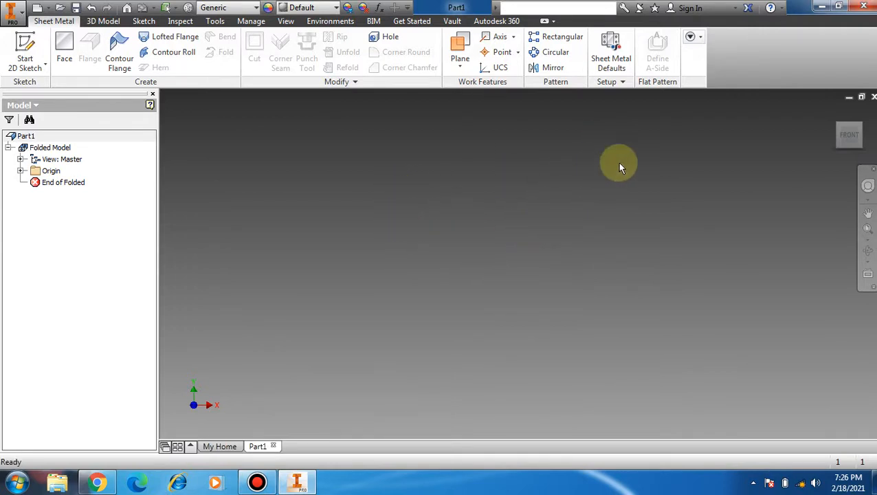
Edit the Default_mm sheet metal rule and set its sheet thickness to 3 mm.
{"action": "left_click", "coordinate": [603, 62]}
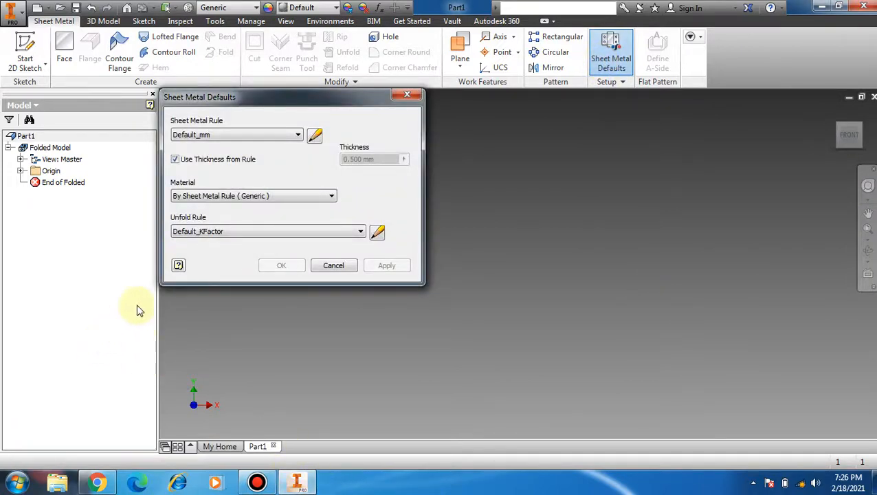
{"action": "left_click", "coordinate": [314, 136]}
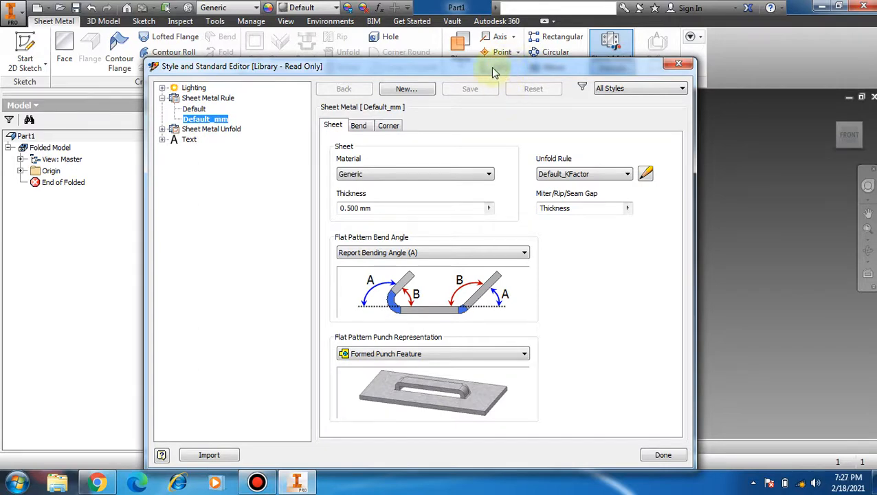
{"action": "left_click_drag", "start_coordinate": [491, 67], "coordinate": [459, 34]}
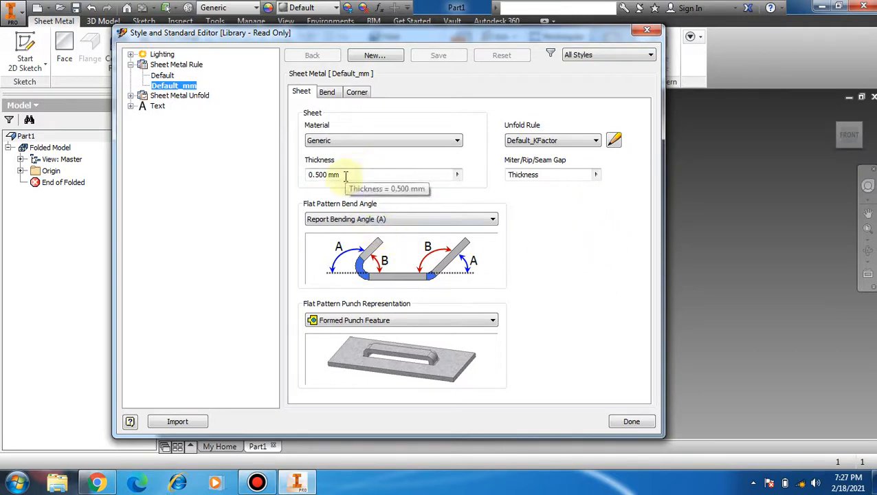
{"action": "left_click_drag", "start_coordinate": [345, 174], "coordinate": [280, 201]}
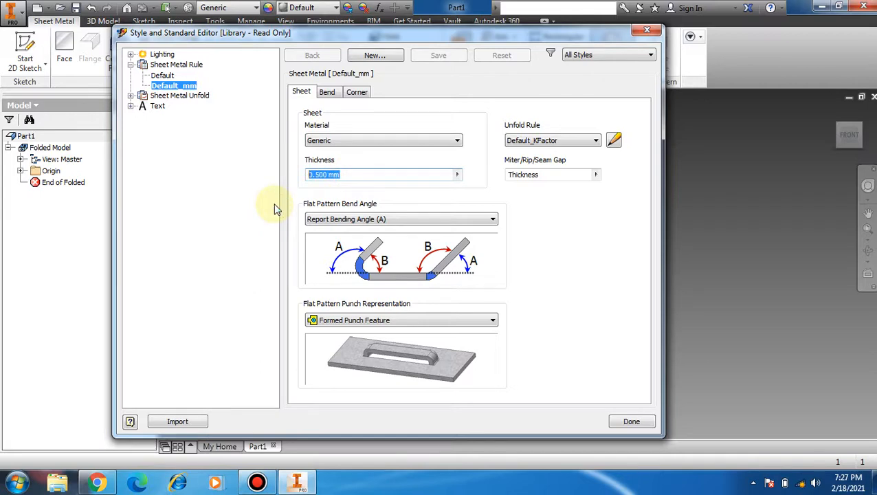
{"action": "type", "text": "3"}
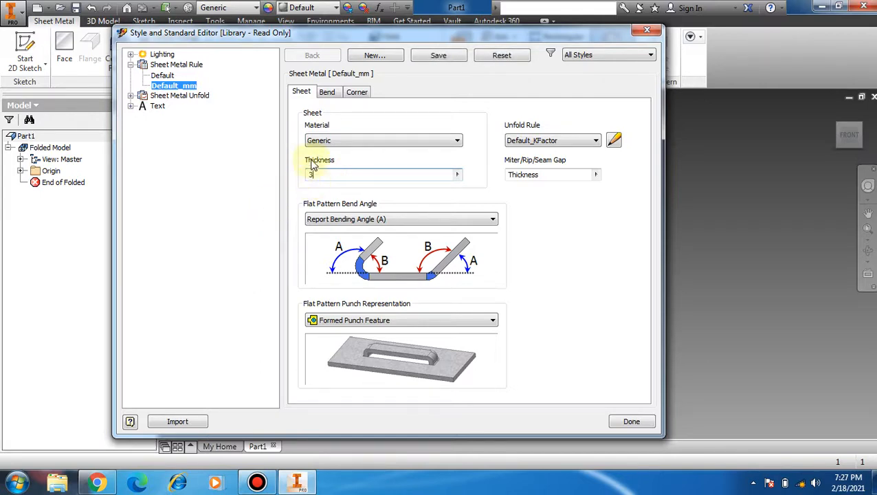
Set the rule's bend radius to 1 mm and its relief width and depth to 0.5 mm, and save the rule.
{"action": "left_click", "coordinate": [327, 93]}
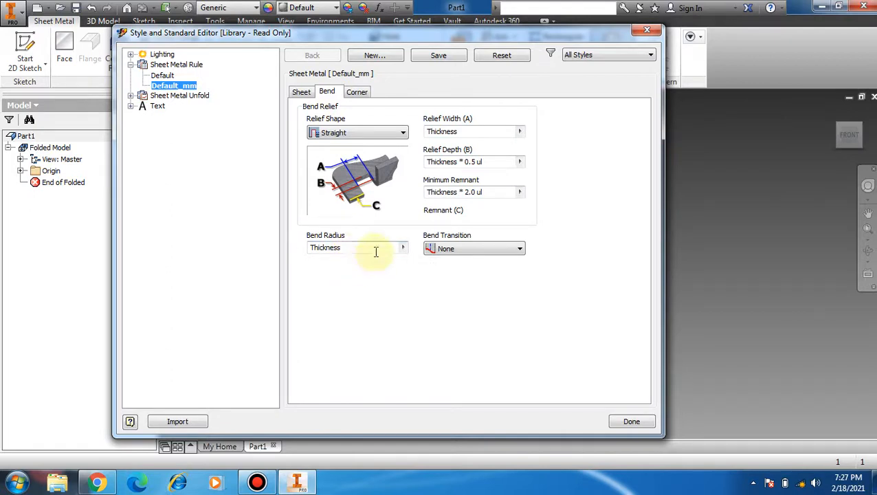
{"action": "left_click", "coordinate": [342, 247]}
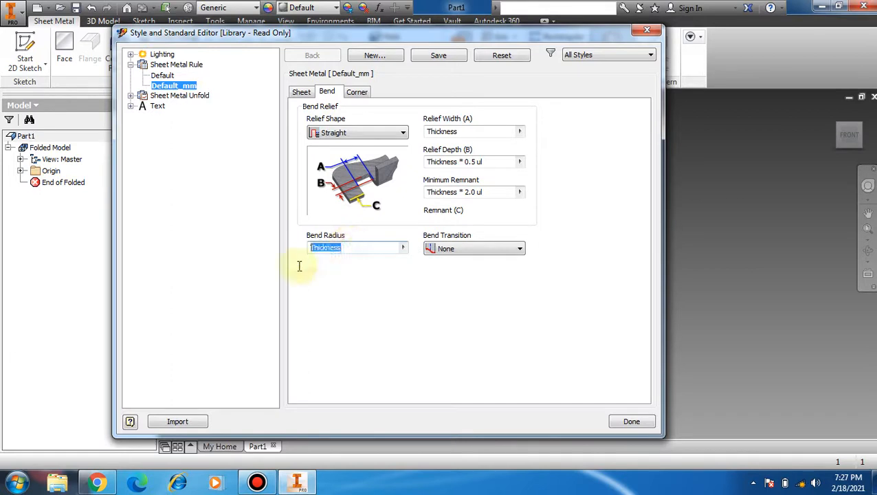
{"action": "type", "text": "1"}
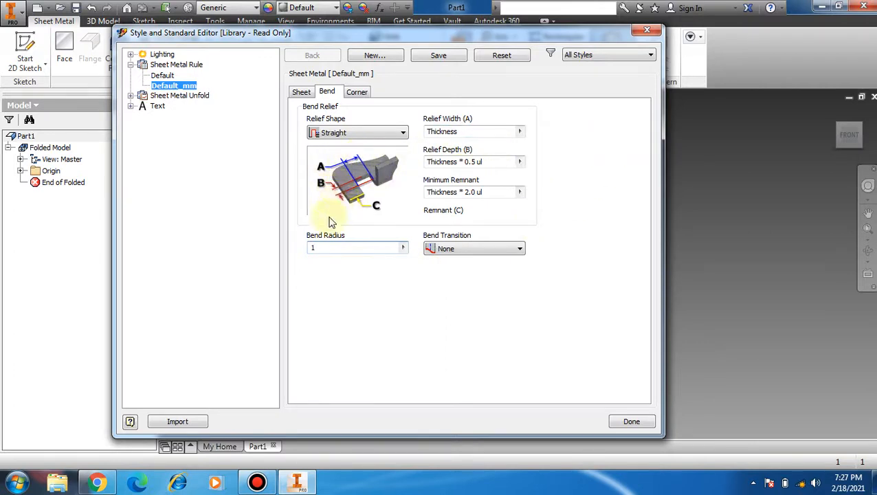
{"action": "double_click", "coordinate": [460, 132]}
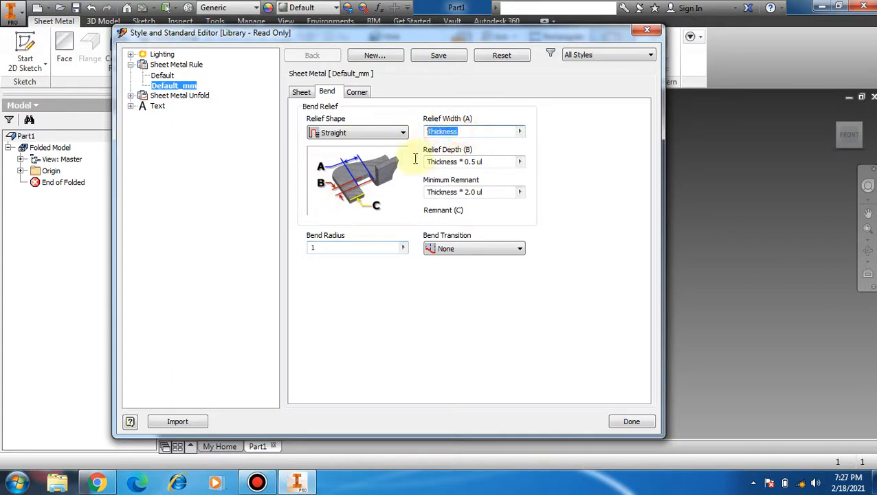
{"action": "type", "text": "0"}
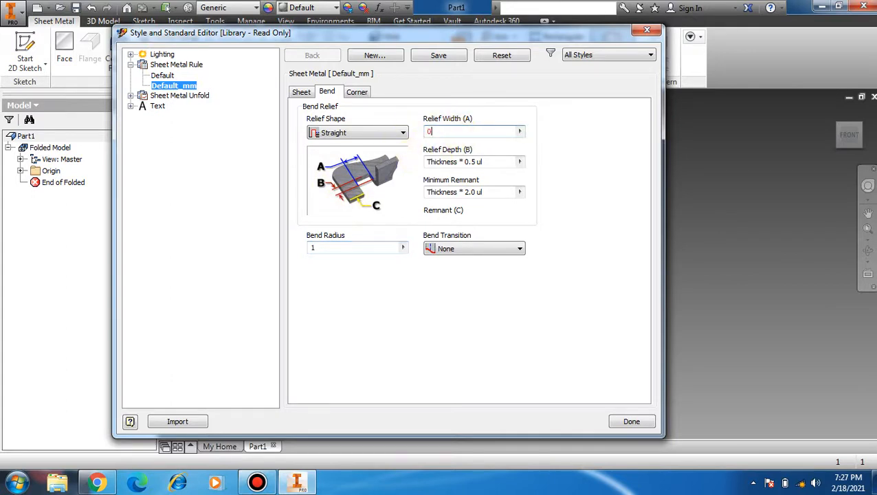
{"action": "type", "text": ".5"}
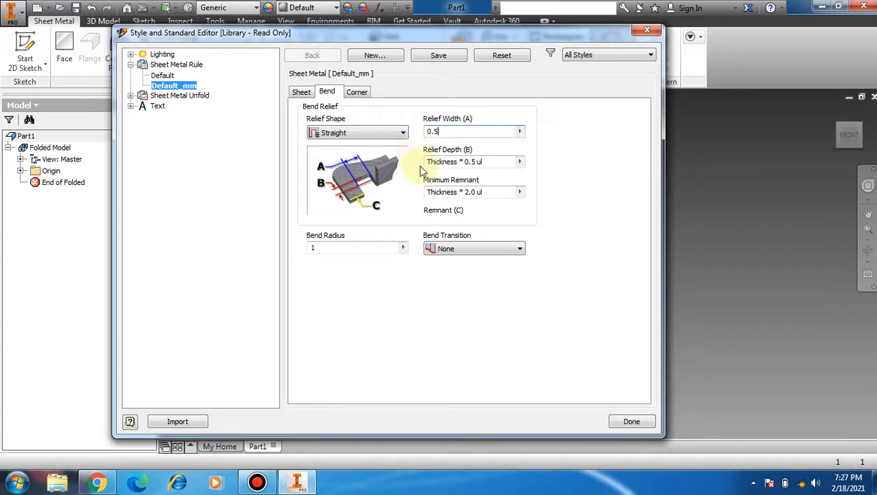
{"action": "left_click_drag", "start_coordinate": [495, 163], "coordinate": [395, 200]}
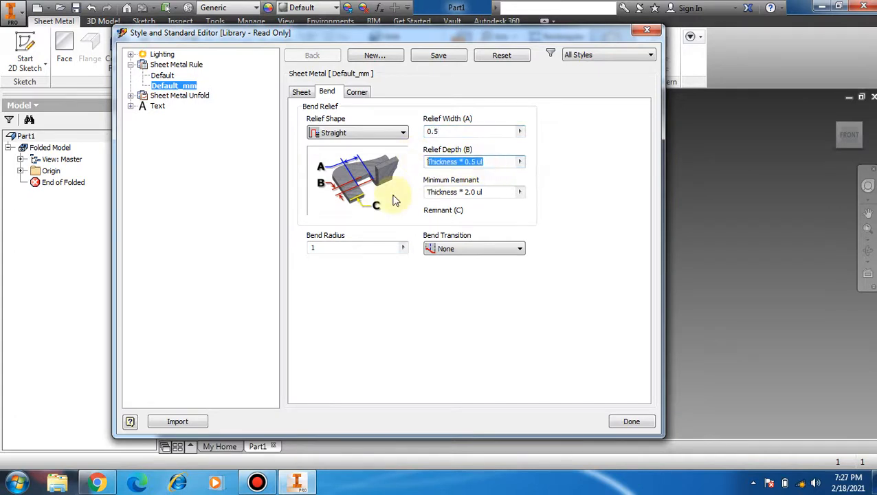
{"action": "type", "text": "0."}
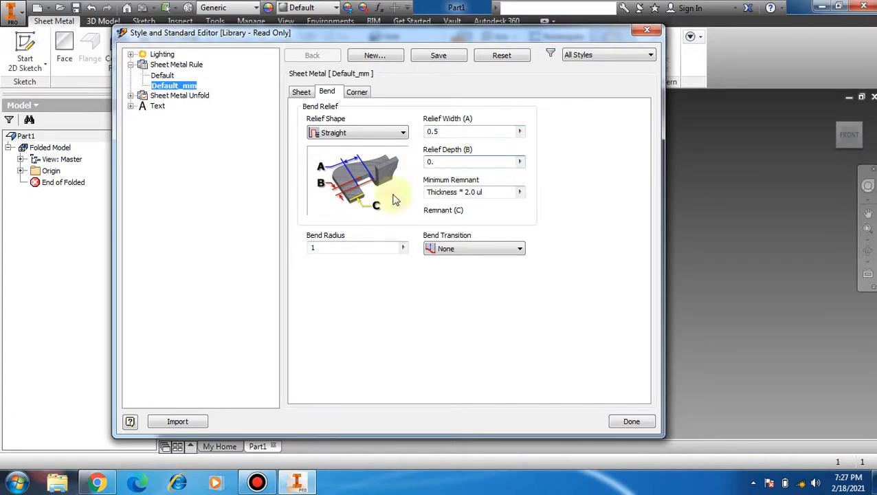
{"action": "type", "text": "5"}
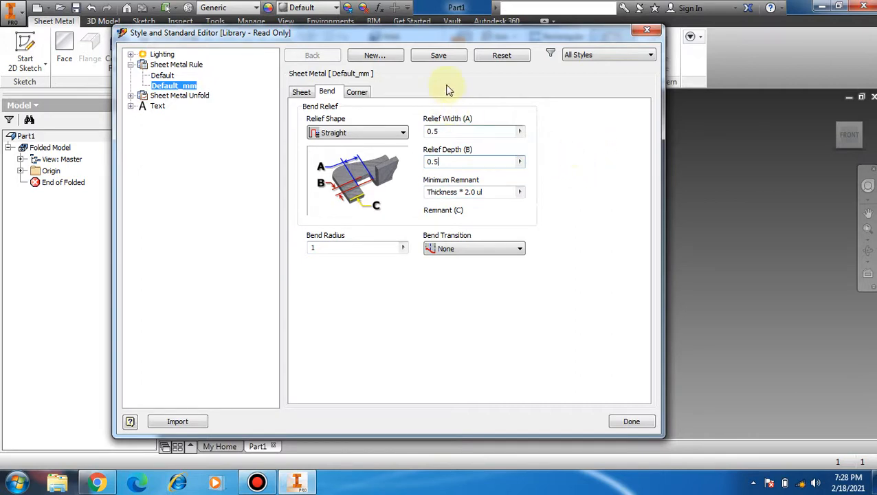
{"action": "left_click", "coordinate": [446, 58]}
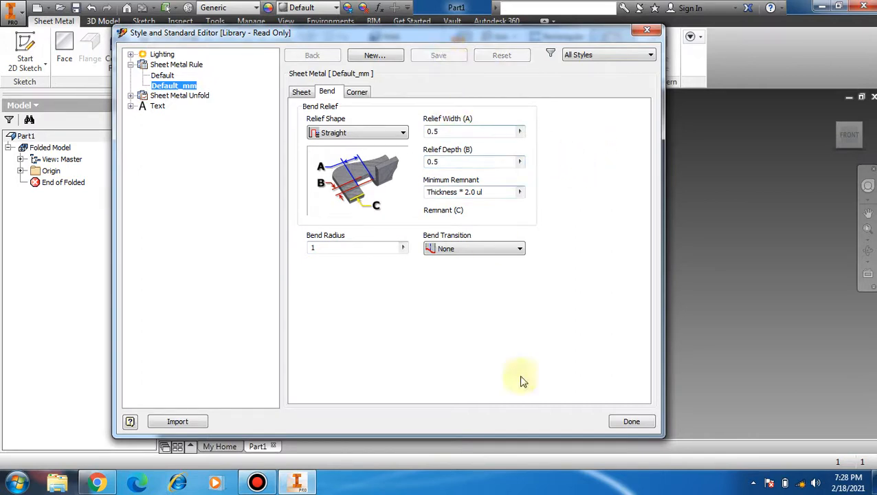
{"action": "left_click", "coordinate": [630, 422]}
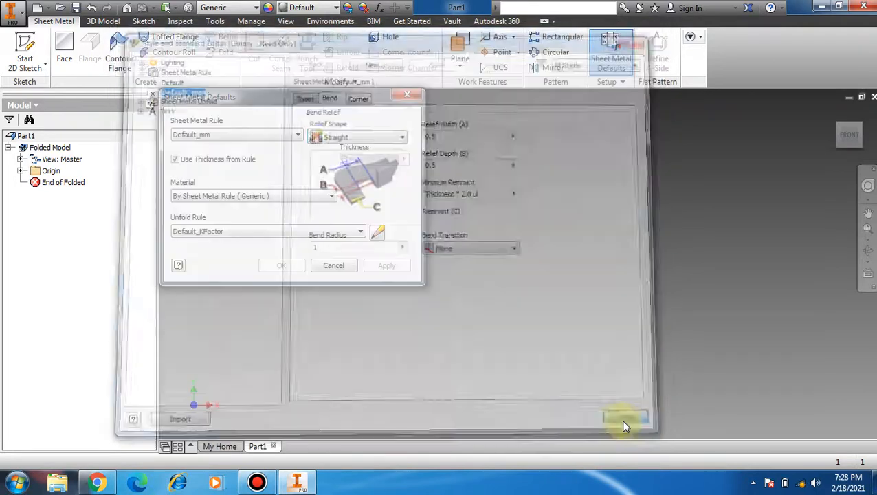
{"action": "left_click", "coordinate": [331, 270]}
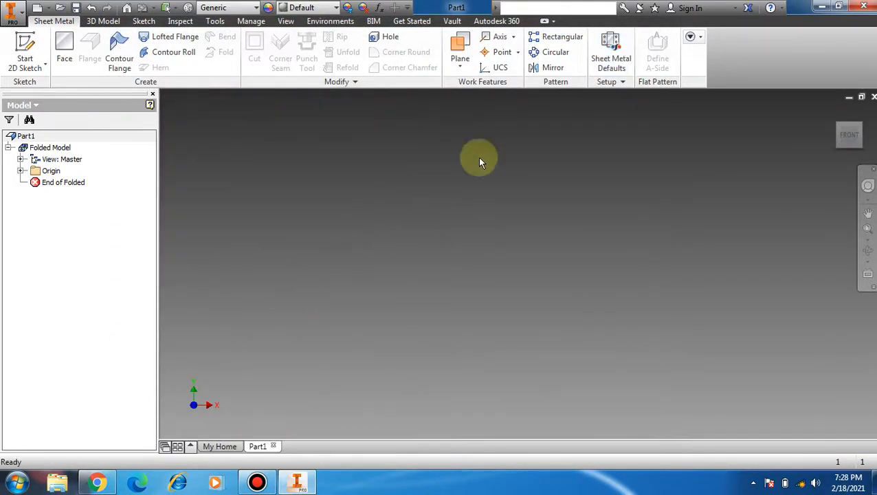
Sketch an open U profile on the front XY plane, with its base along the X axis and a left leg about 7 mm high.
{"action": "left_click", "coordinate": [37, 65]}
{"action": "left_click", "coordinate": [41, 92]}
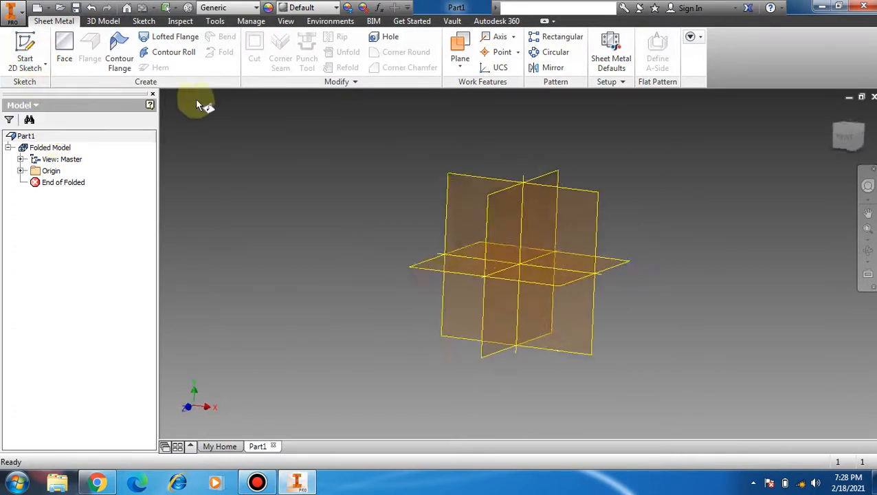
{"action": "left_click", "coordinate": [471, 161]}
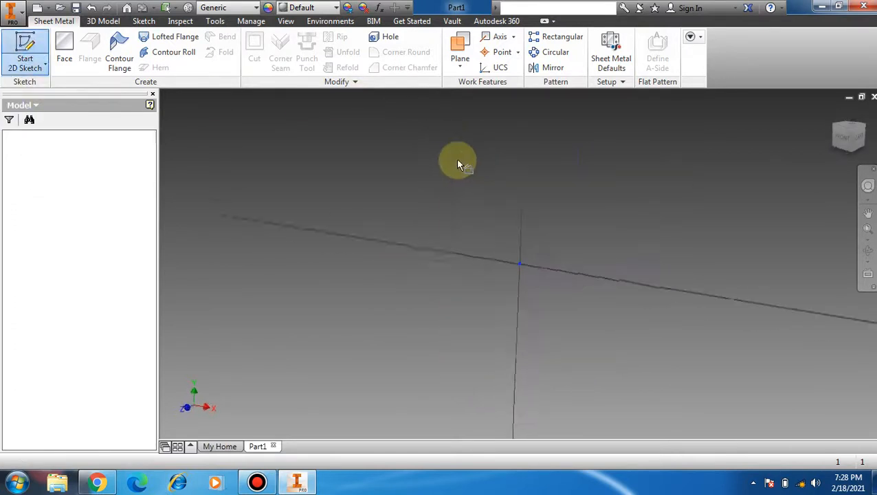
{"action": "left_click", "coordinate": [66, 47]}
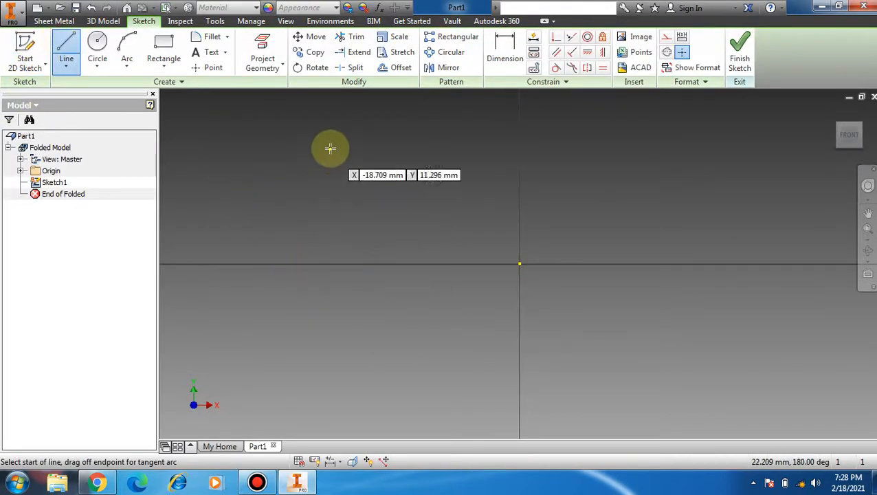
{"action": "left_click", "coordinate": [310, 192]}
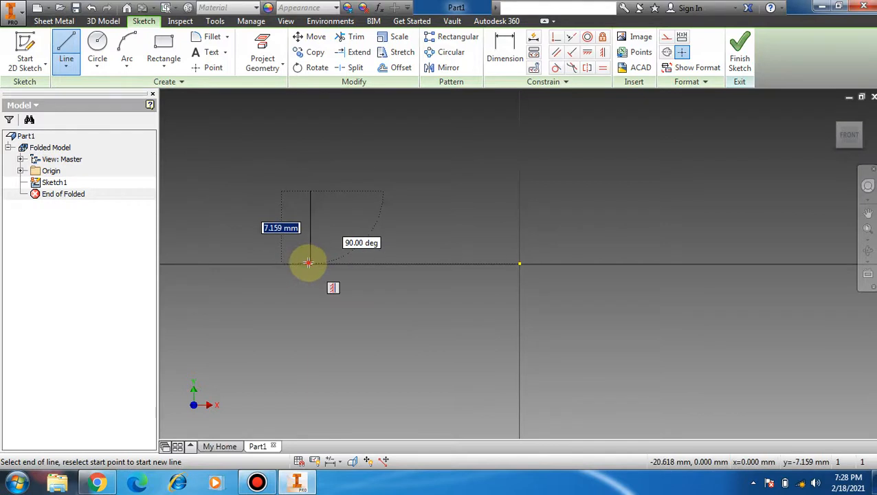
{"action": "left_click", "coordinate": [309, 262]}
{"action": "left_click", "coordinate": [616, 263]}
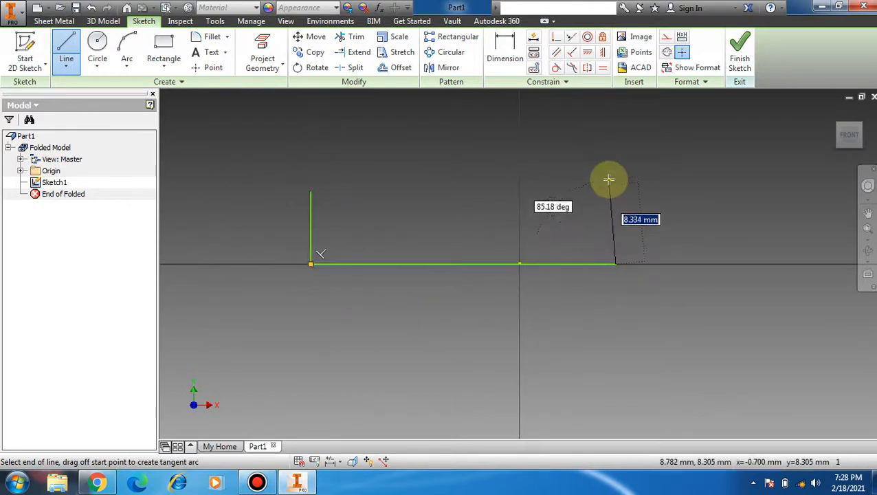
{"action": "left_click", "coordinate": [615, 186]}
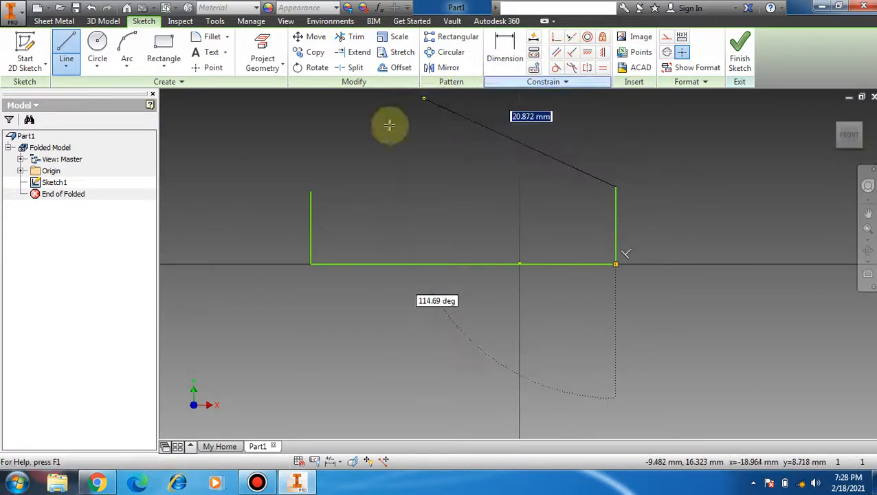
Draw a vertical centerline about 5.4 mm long upward from the sketch origin.
{"action": "left_click", "coordinate": [667, 54]}
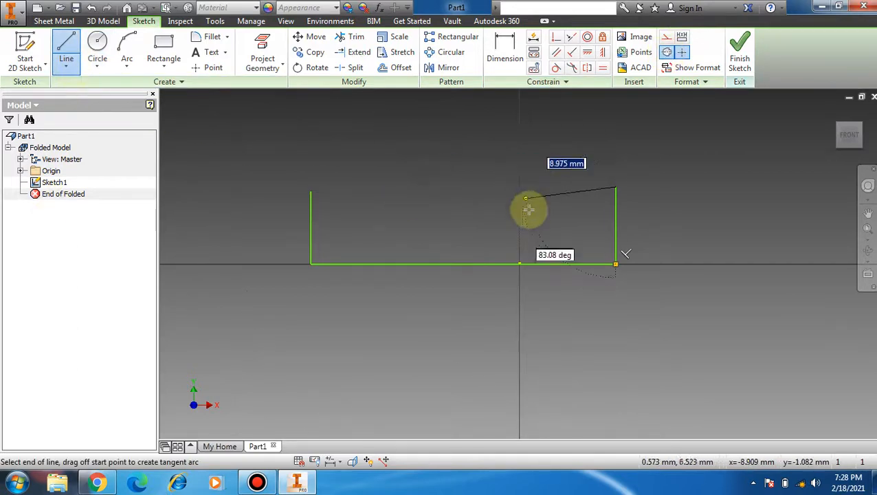
{"action": "left_click", "coordinate": [66, 48]}
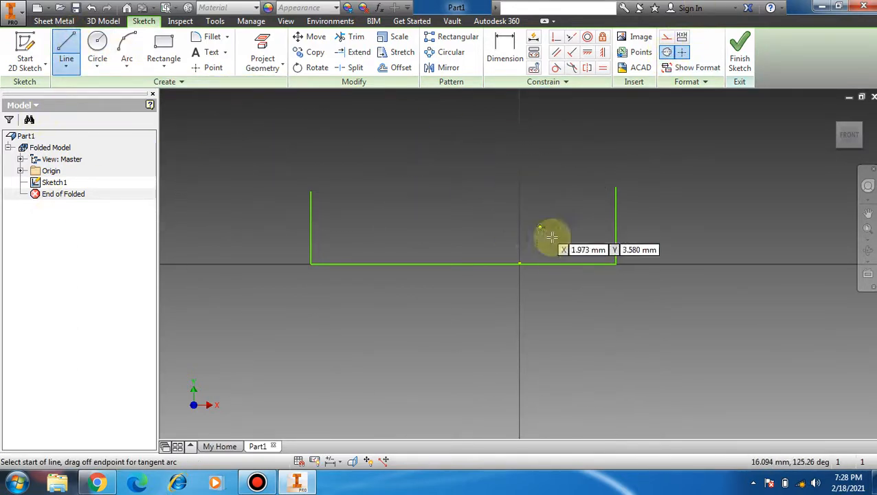
{"action": "left_click", "coordinate": [519, 263]}
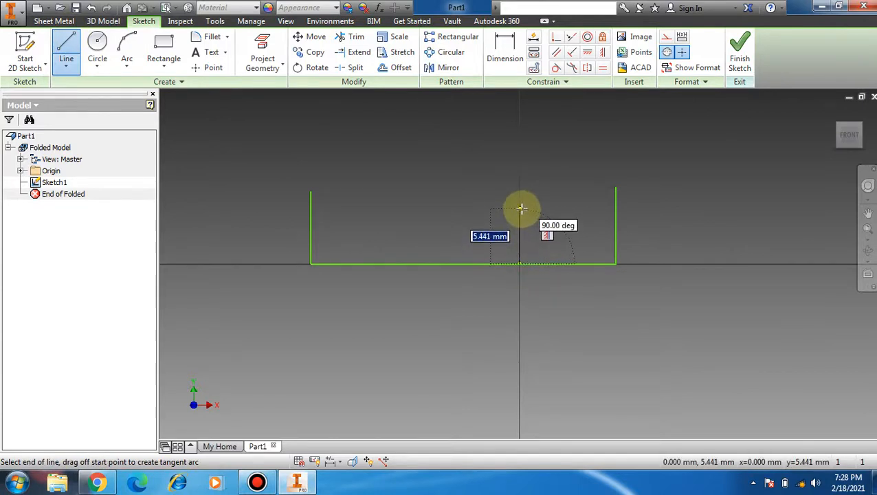
{"action": "left_click", "coordinate": [522, 208]}
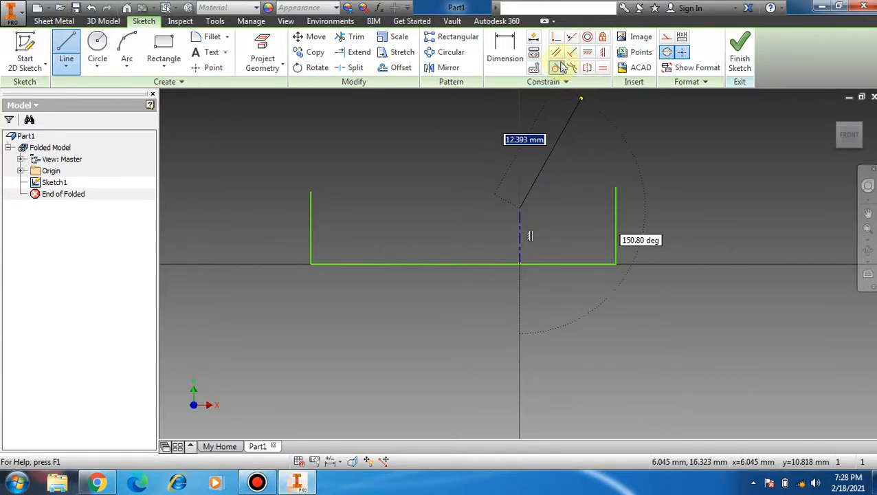
{"action": "key", "text": "Escape"}
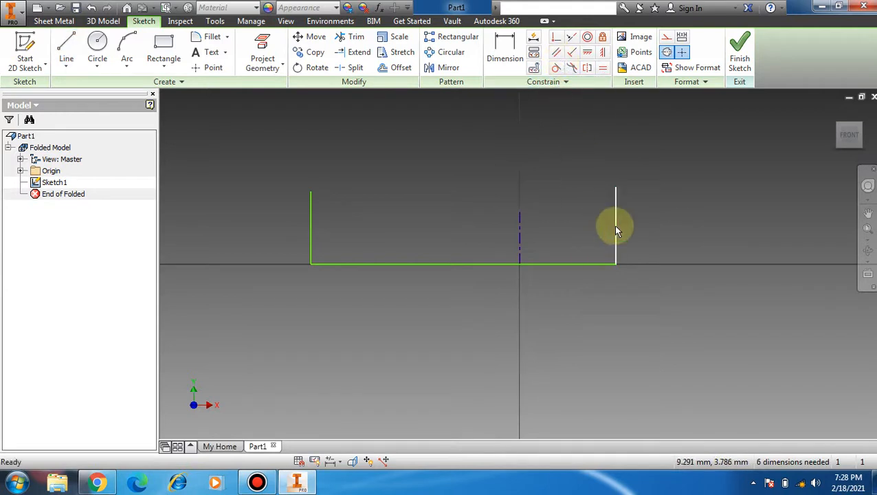
Constrain the two vertical legs of the U profile to equal length.
{"action": "left_click", "coordinate": [604, 71]}
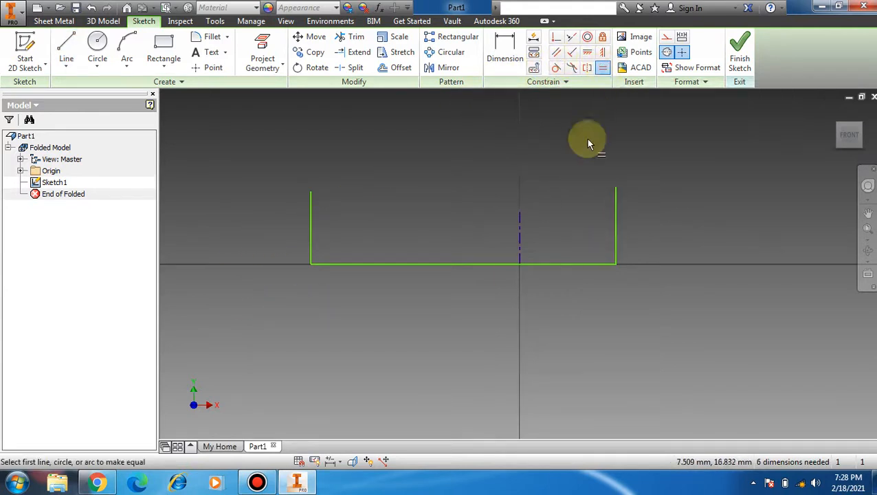
{"action": "left_click", "coordinate": [615, 218]}
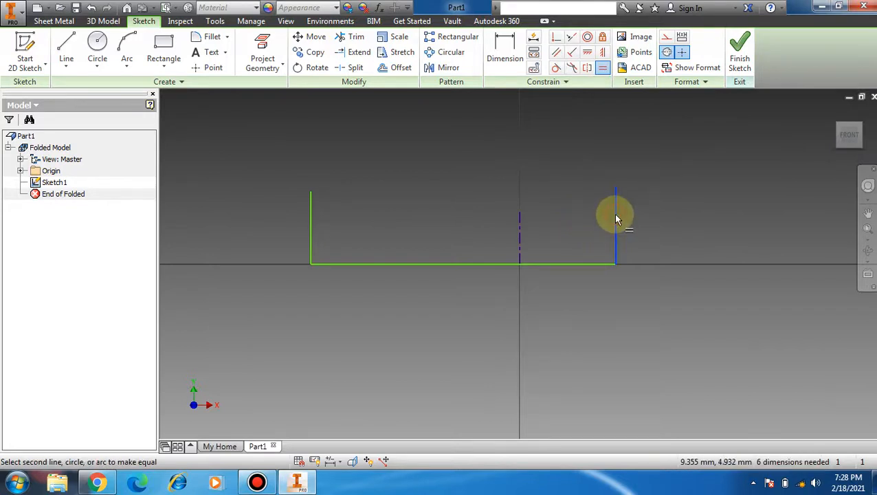
{"action": "left_click", "coordinate": [311, 235]}
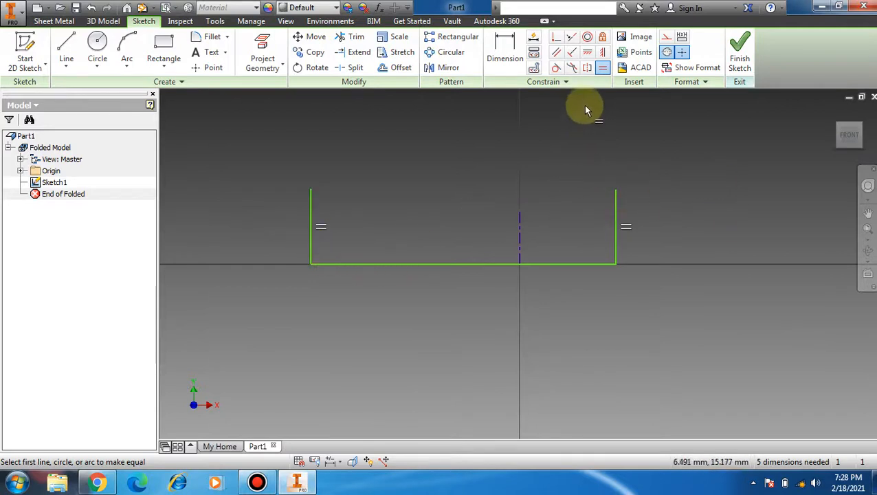
Make the two vertical legs of the U profile symmetric about the centerline.
{"action": "left_click", "coordinate": [588, 68]}
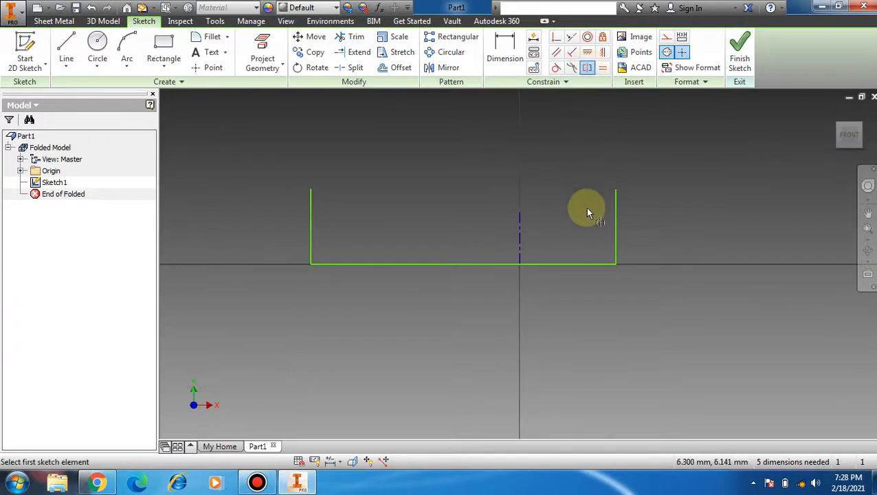
{"action": "left_click", "coordinate": [615, 219]}
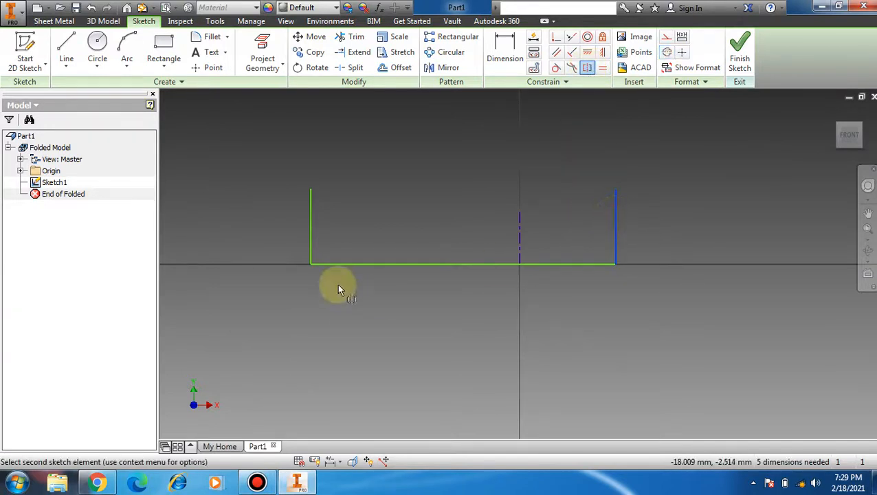
{"action": "left_click", "coordinate": [312, 235]}
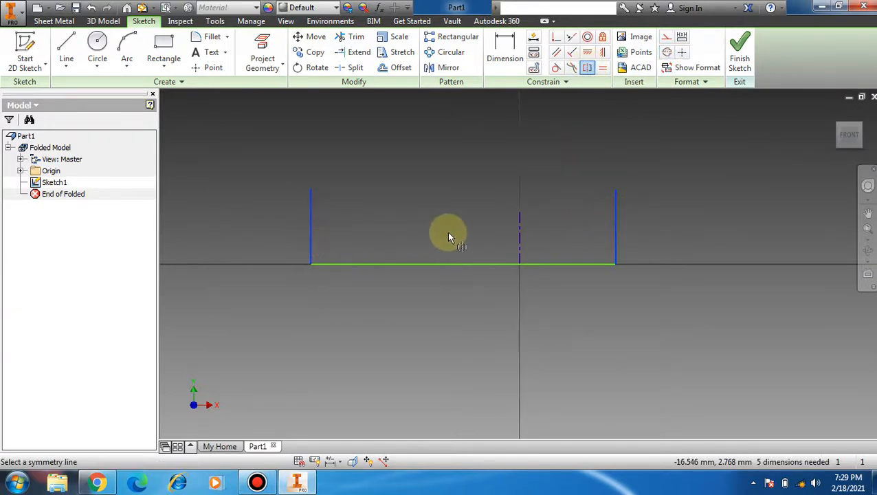
{"action": "left_click", "coordinate": [521, 236]}
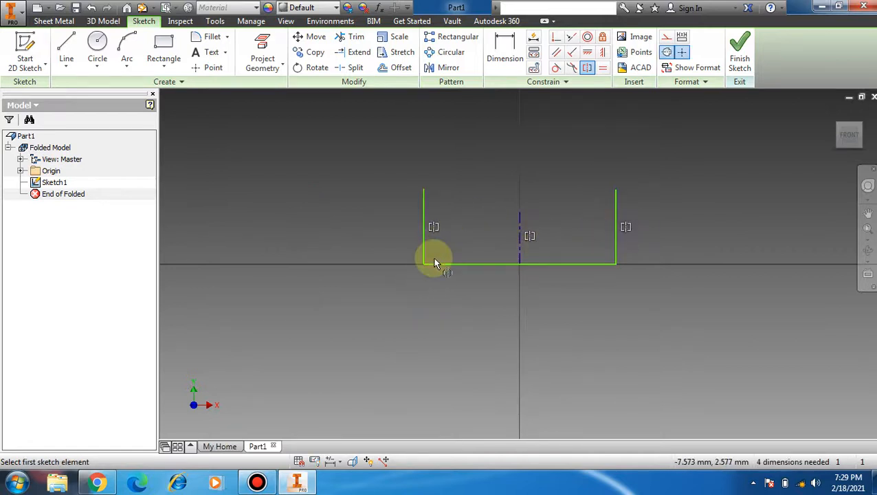
{"action": "key", "text": "Escape"}
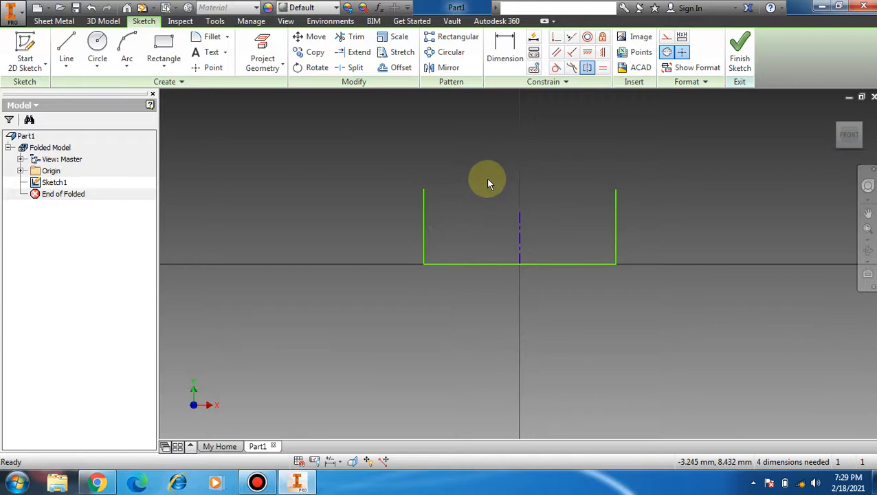
Dimension the left vertical leg of the U profile to 80 mm.
{"action": "left_click", "coordinate": [503, 60]}
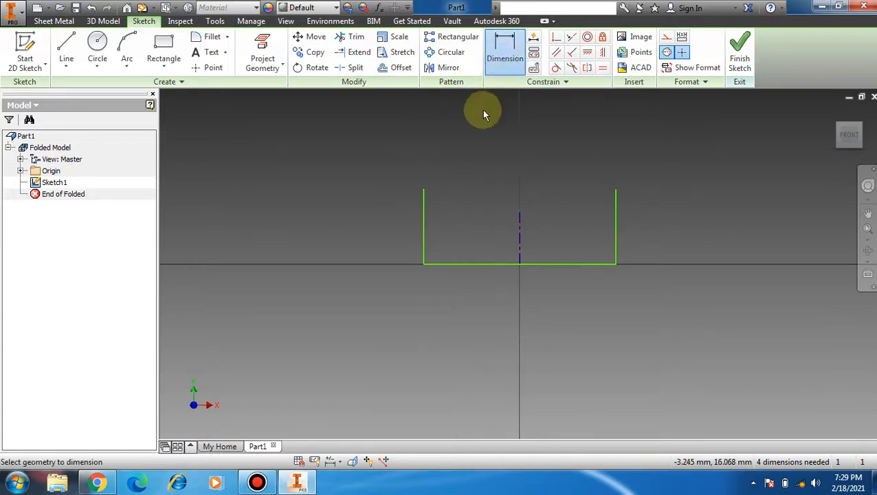
{"action": "left_click", "coordinate": [424, 219]}
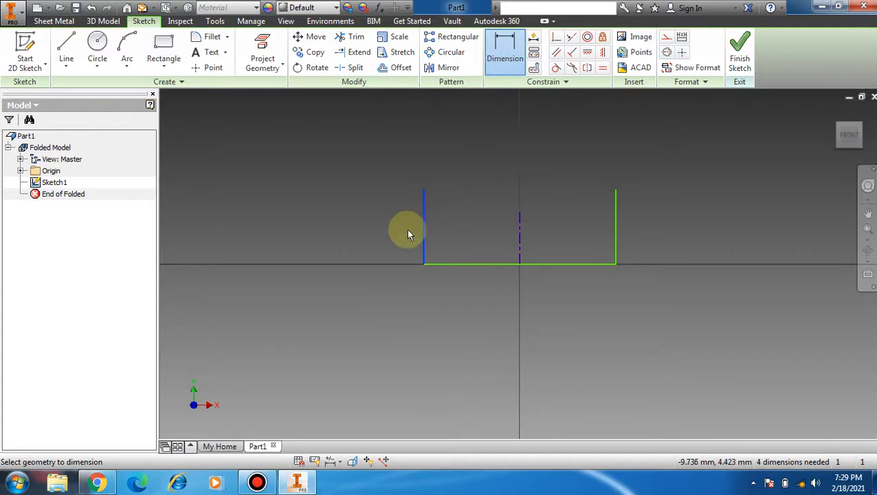
{"action": "left_click", "coordinate": [397, 229]}
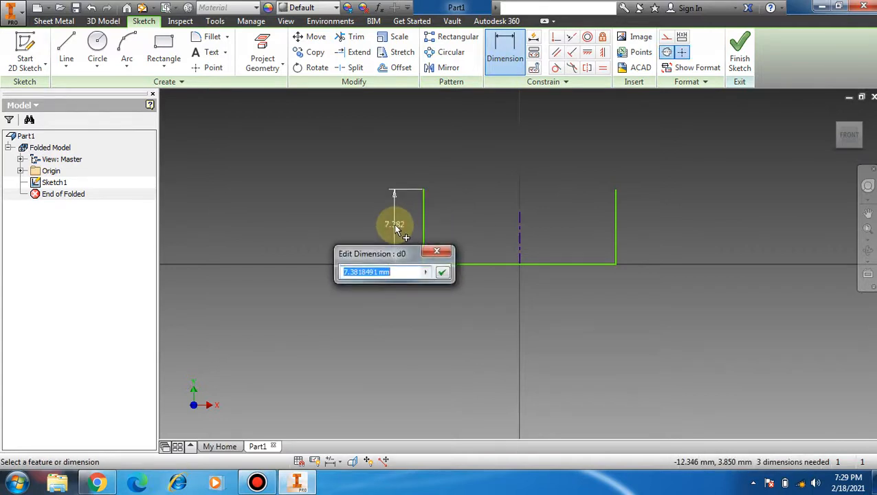
{"action": "type", "text": "80"}
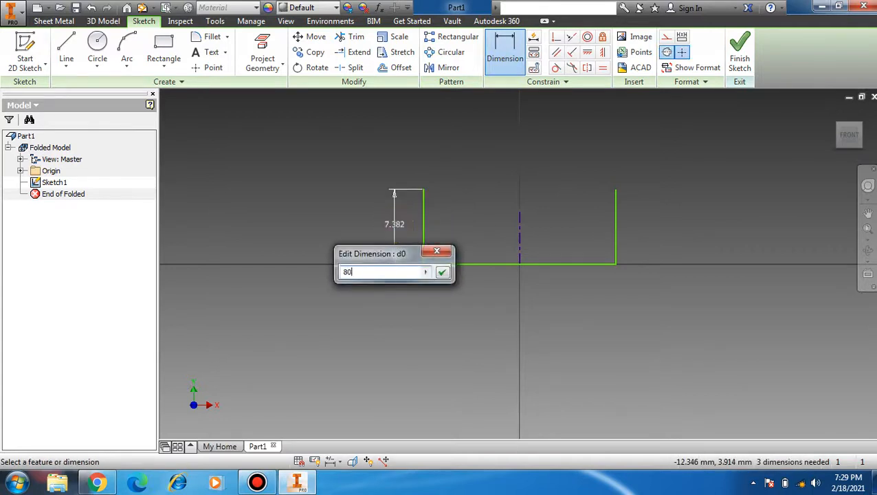
{"action": "left_click", "coordinate": [441, 273]}
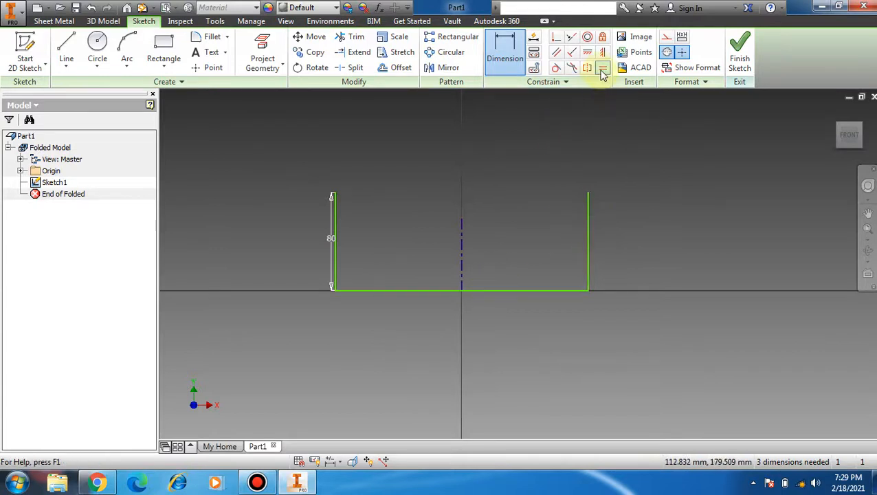
Dimension the base line of the U profile to 170 mm and finish the sketch.
{"action": "left_click", "coordinate": [479, 294]}
{"action": "left_click", "coordinate": [470, 332]}
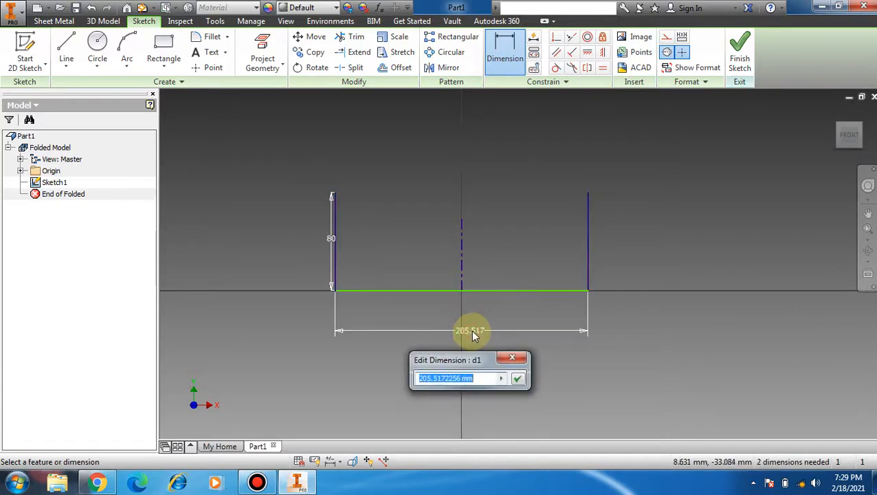
{"action": "type", "text": "170"}
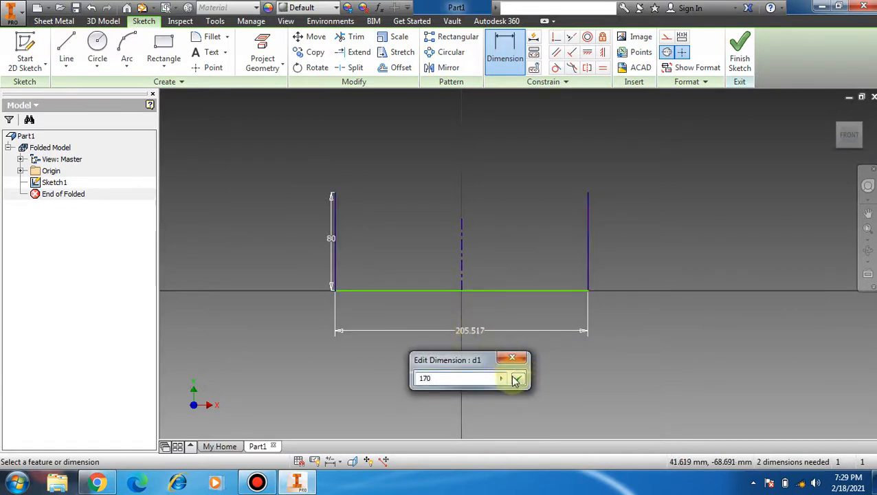
{"action": "left_click", "coordinate": [517, 380]}
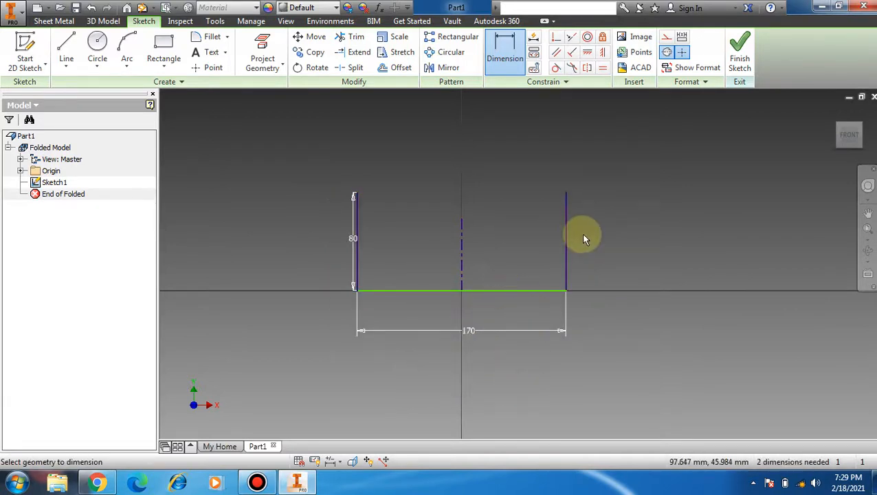
{"action": "left_click", "coordinate": [740, 62]}
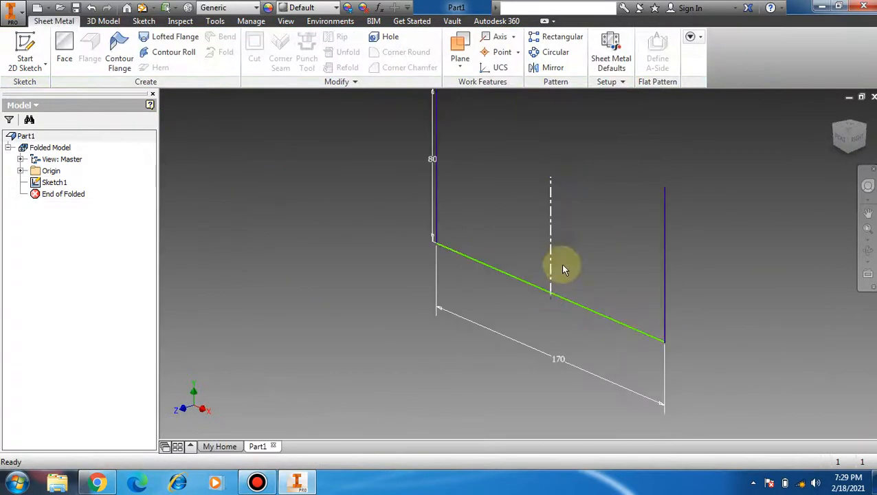
Create a contour flange from the U profile with a width distance of 89 mm.
{"action": "scroll", "coordinate": [550, 273], "scroll_direction": "down", "scroll_amount": 3}
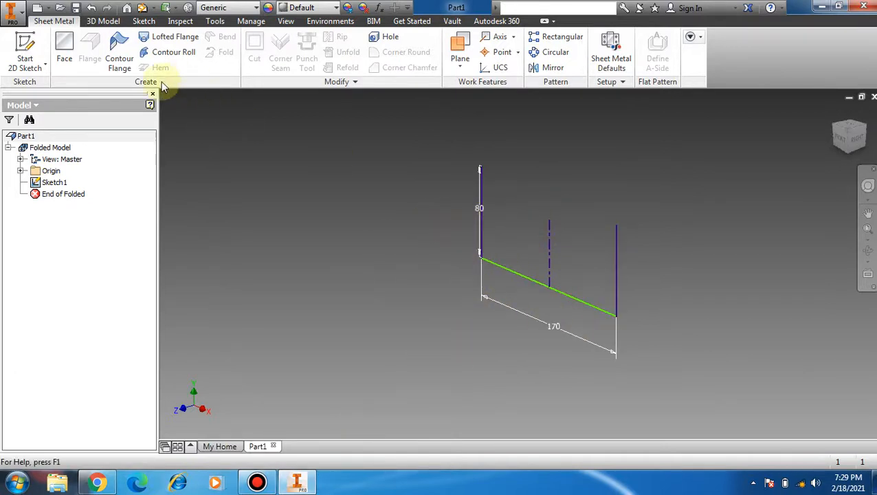
{"action": "left_click", "coordinate": [119, 64]}
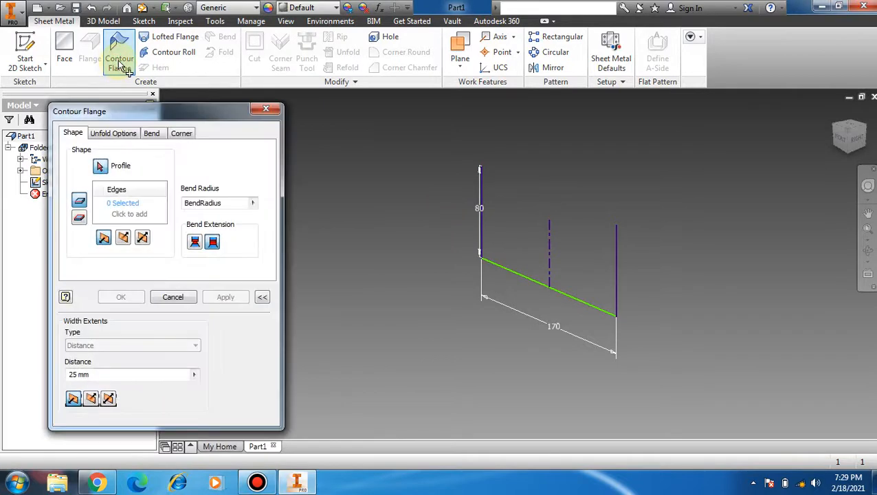
{"action": "left_click", "coordinate": [489, 262]}
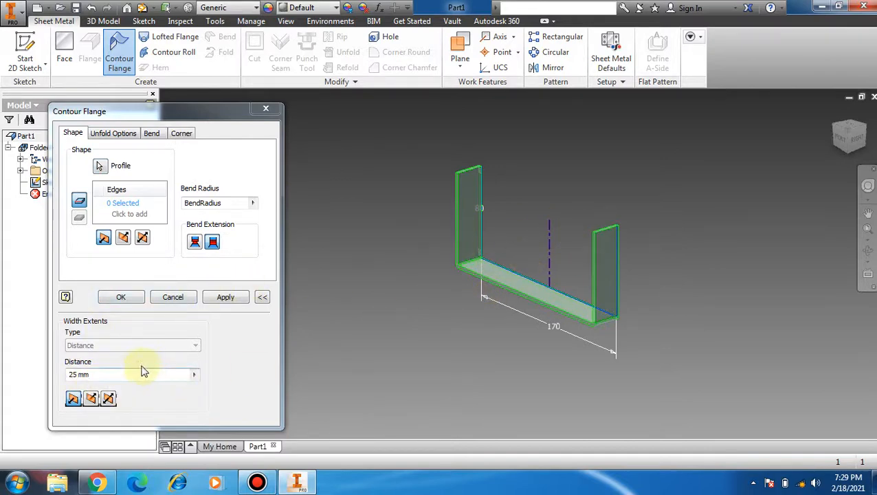
{"action": "left_click", "coordinate": [117, 373]}
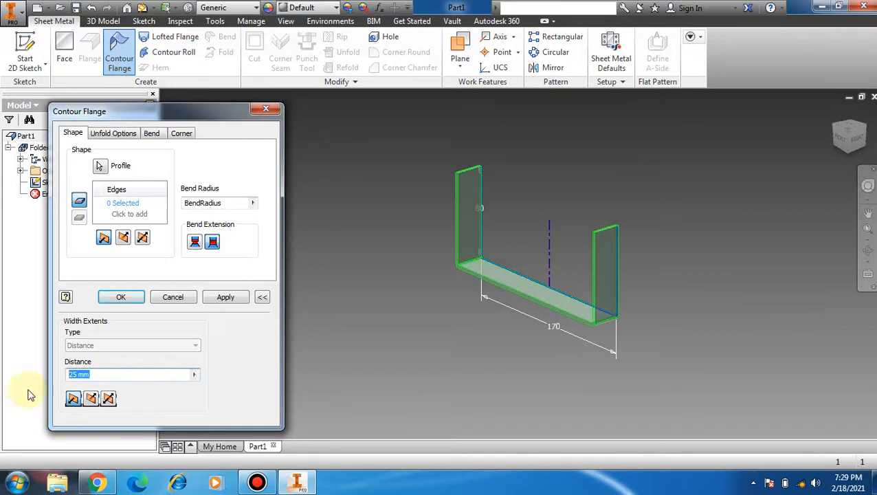
{"action": "type", "text": "89"}
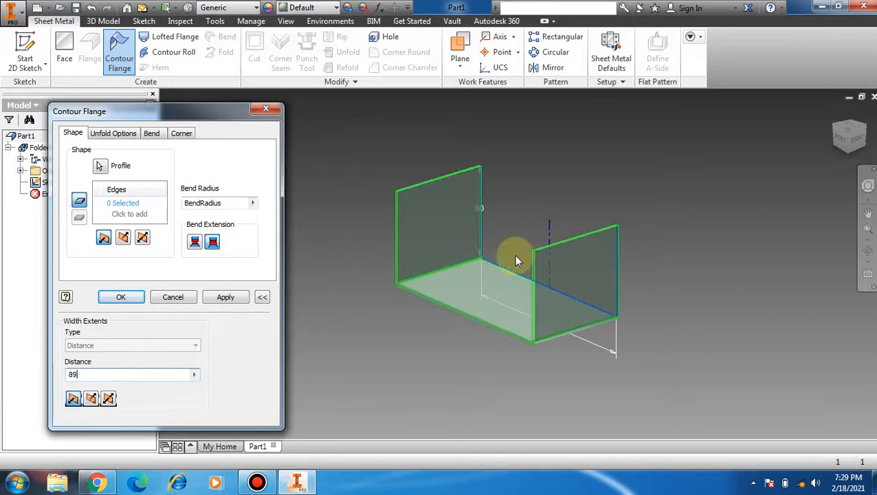
{"action": "left_click", "coordinate": [122, 297]}
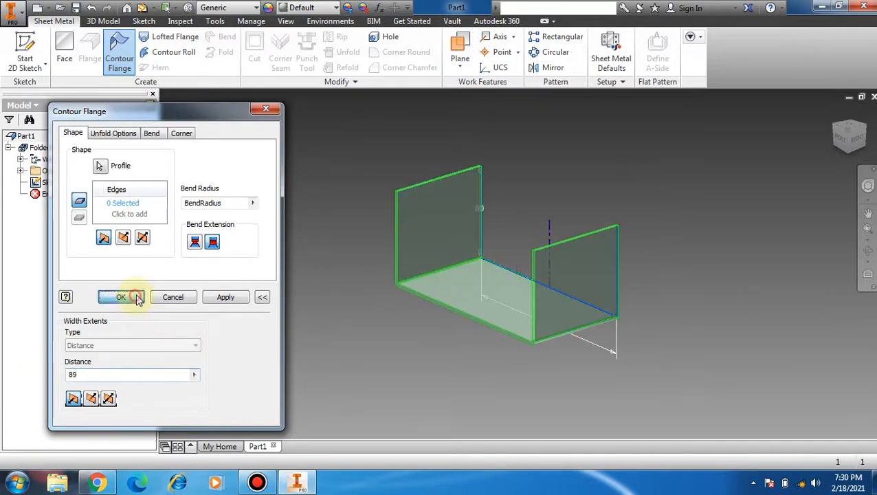
{"action": "scroll", "coordinate": [521, 302], "scroll_direction": "up", "scroll_amount": 3}
{"action": "scroll", "coordinate": [520, 303], "scroll_direction": "up", "scroll_amount": 3}
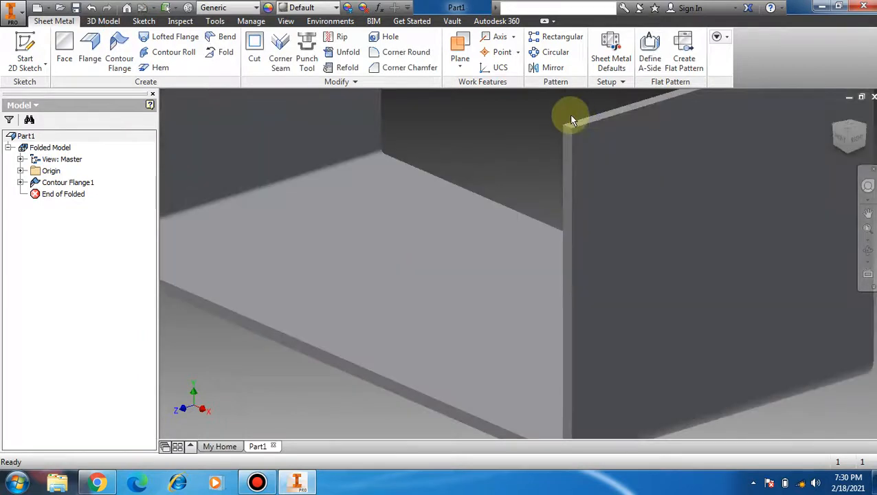
{"action": "scroll", "coordinate": [527, 220], "scroll_direction": "down", "scroll_amount": 5}
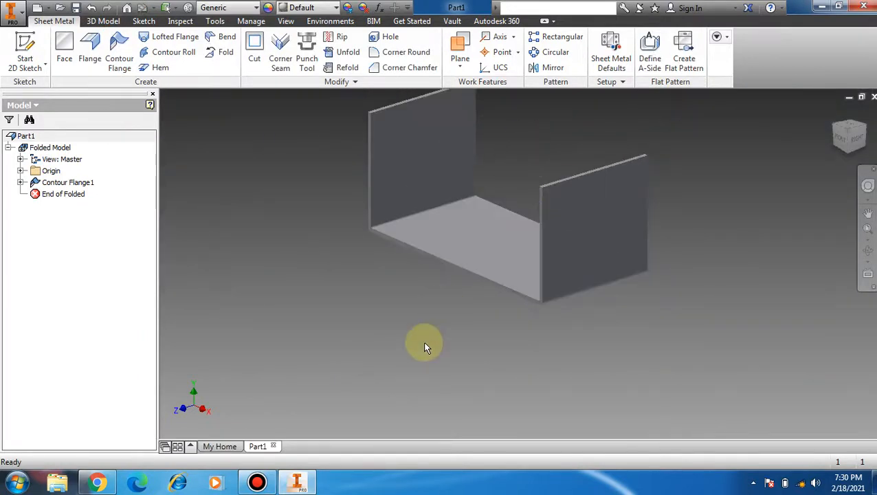
{"action": "scroll", "coordinate": [424, 347], "scroll_direction": "down", "scroll_amount": 2}
{"action": "scroll", "coordinate": [473, 237], "scroll_direction": "up", "scroll_amount": 3}
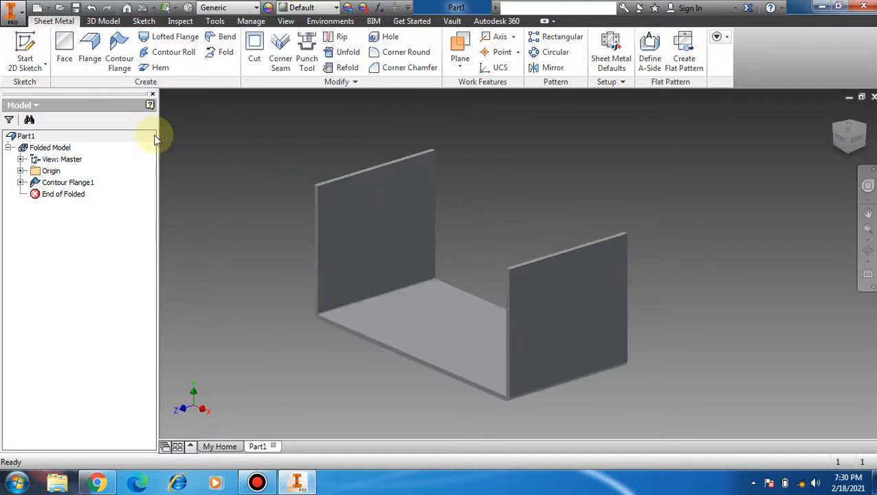
{"action": "left_click", "coordinate": [96, 48]}
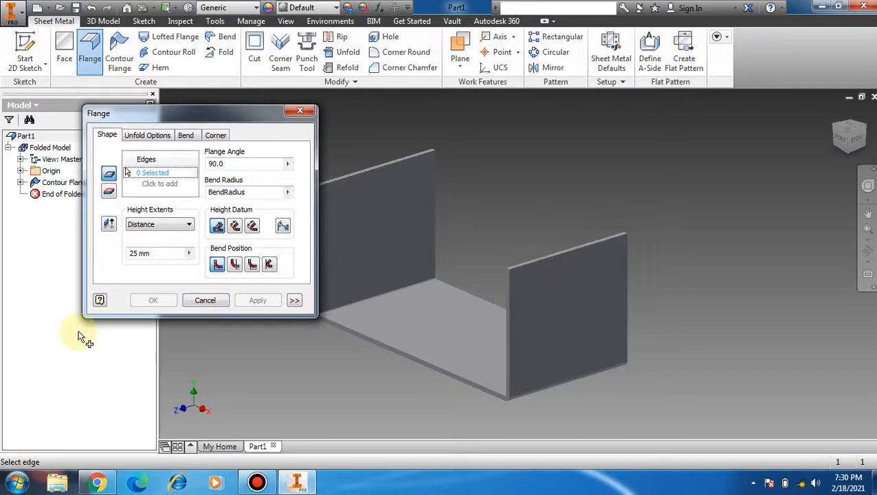
{"action": "double_click", "coordinate": [151, 254]}
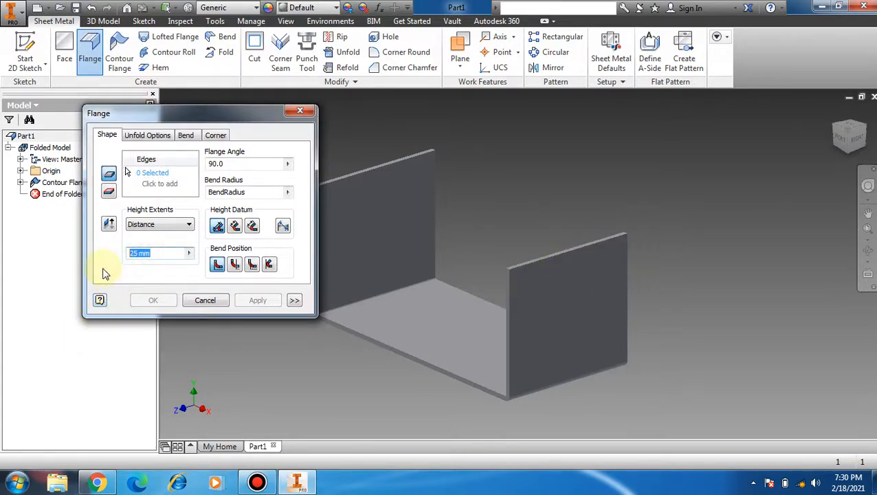
{"action": "type", "text": "10"}
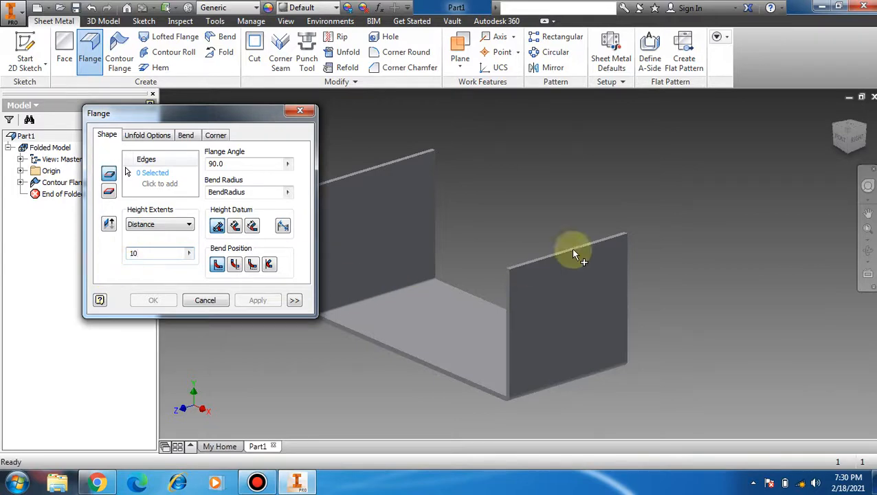
{"action": "scroll", "coordinate": [589, 264], "scroll_direction": "up", "scroll_amount": 3}
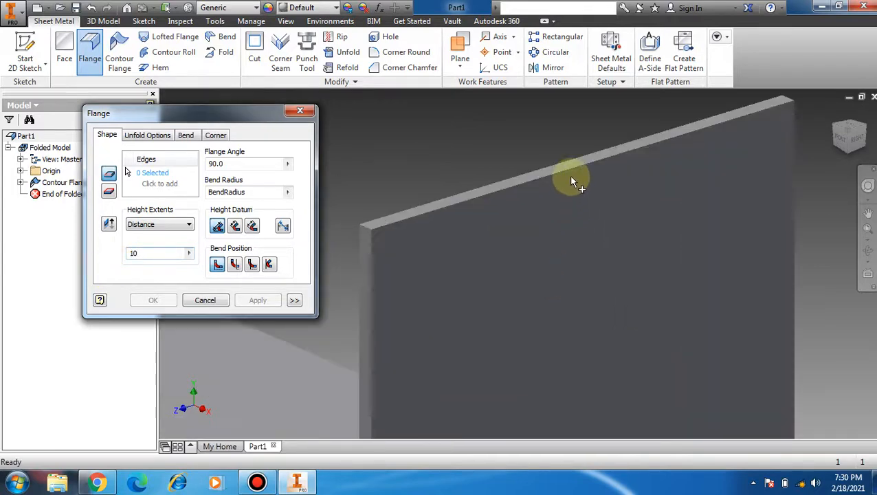
{"action": "left_click", "coordinate": [170, 255]}
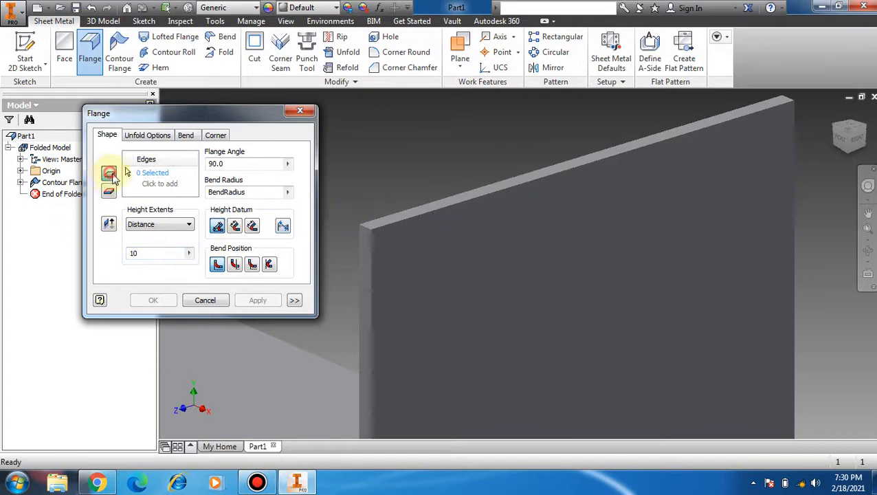
{"action": "left_click", "coordinate": [567, 171]}
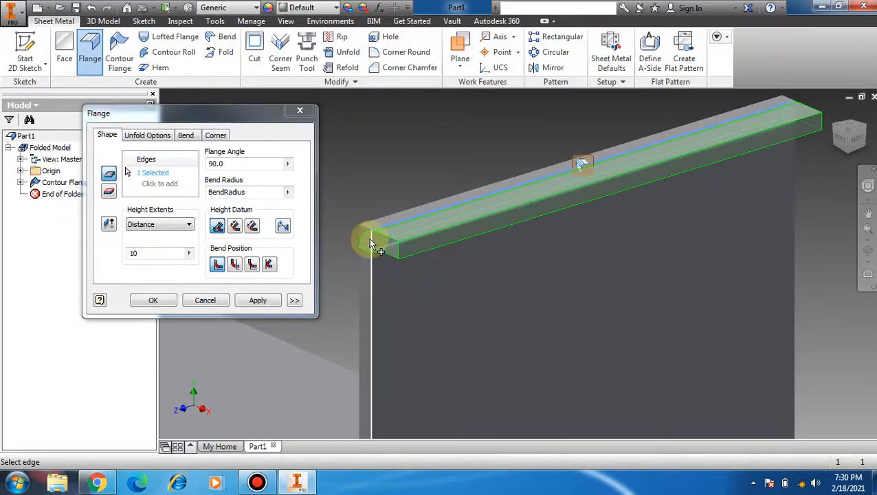
{"action": "double_click", "coordinate": [145, 252]}
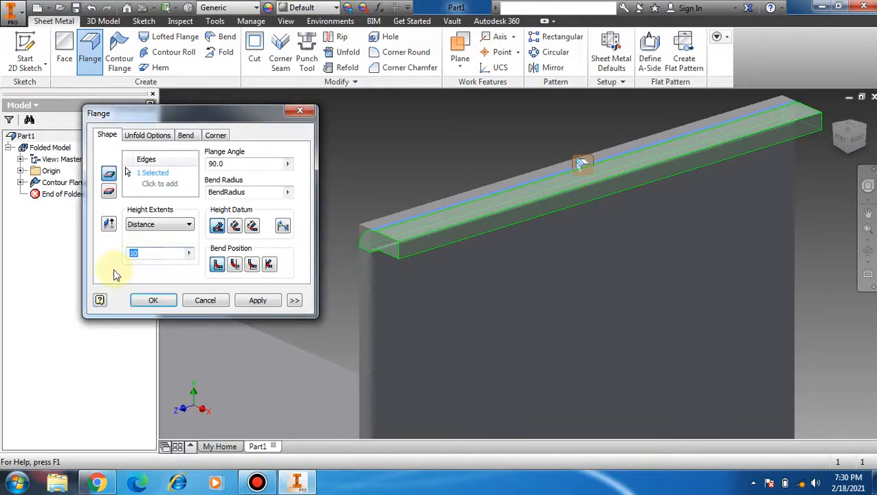
{"action": "type", "text": "20"}
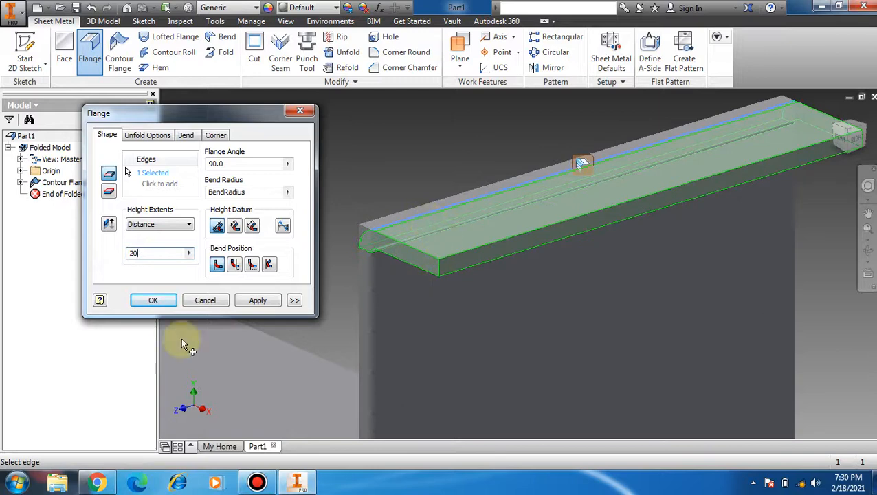
{"action": "double_click", "coordinate": [137, 252]}
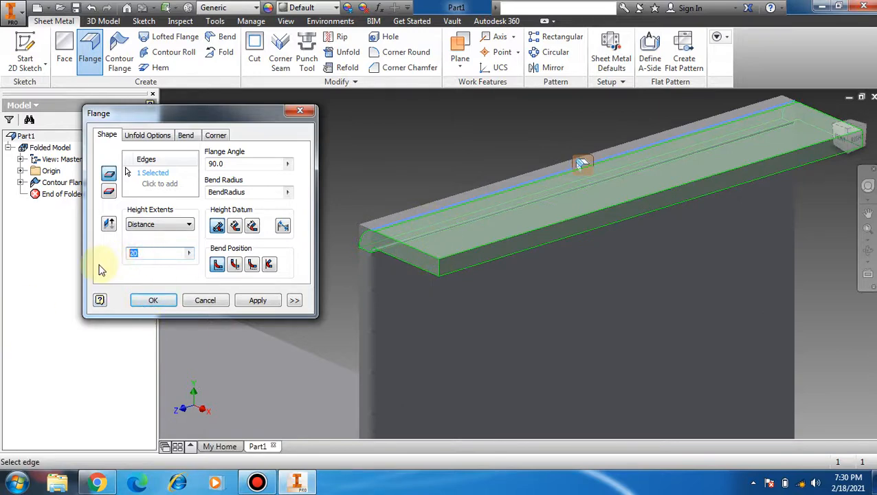
{"action": "type", "text": "30"}
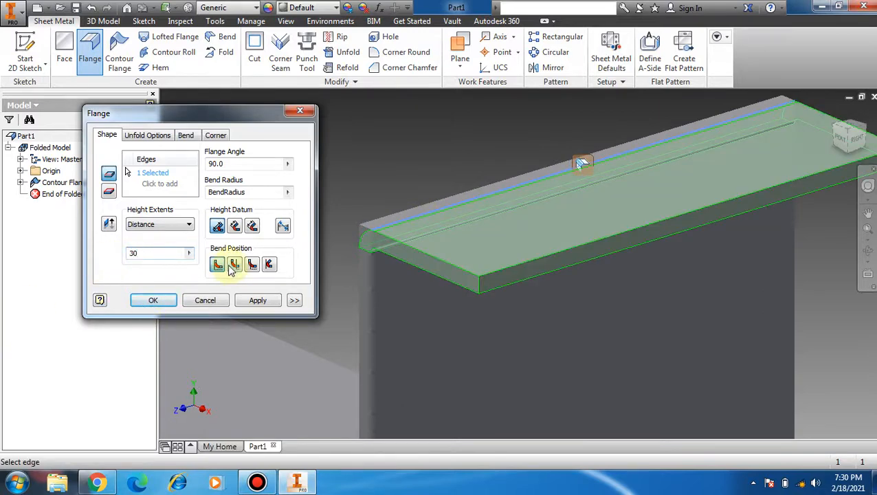
{"action": "left_click", "coordinate": [215, 303]}
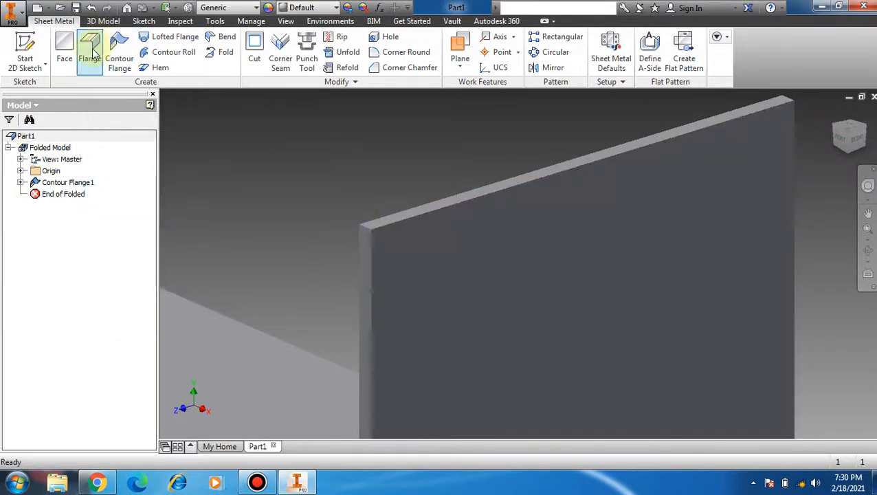
{"action": "scroll", "coordinate": [355, 278], "scroll_direction": "up", "scroll_amount": 5}
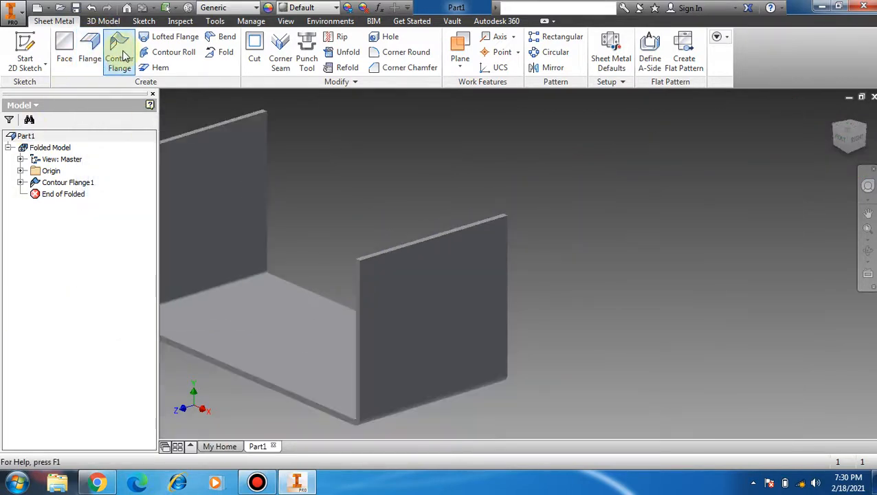
Start a sketch on the inner face of the U's base and project the face's cut edges into it.
{"action": "scroll", "coordinate": [651, 186], "scroll_direction": "up", "scroll_amount": 5}
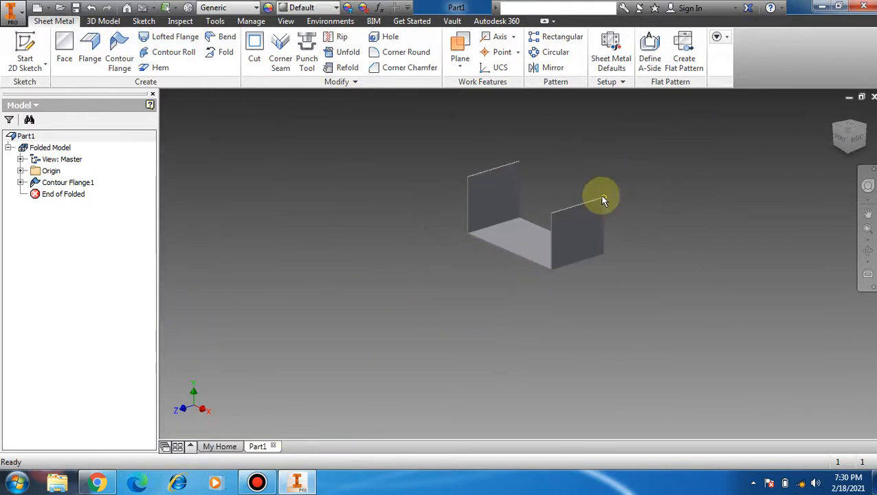
{"action": "scroll", "coordinate": [590, 171], "scroll_direction": "up", "scroll_amount": 3}
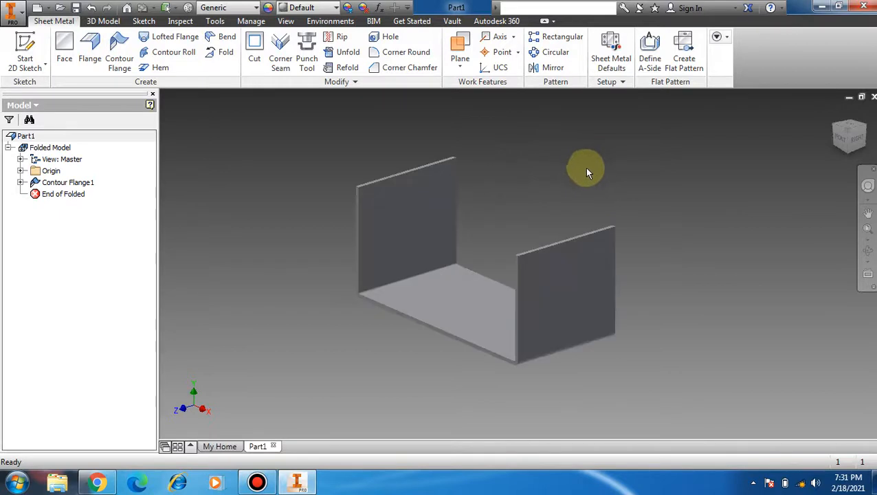
{"action": "left_click", "coordinate": [477, 310]}
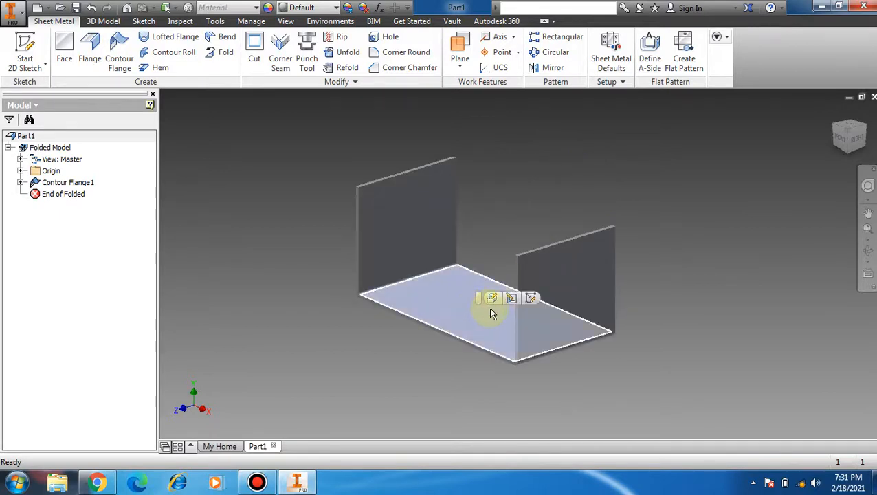
{"action": "left_click", "coordinate": [534, 297]}
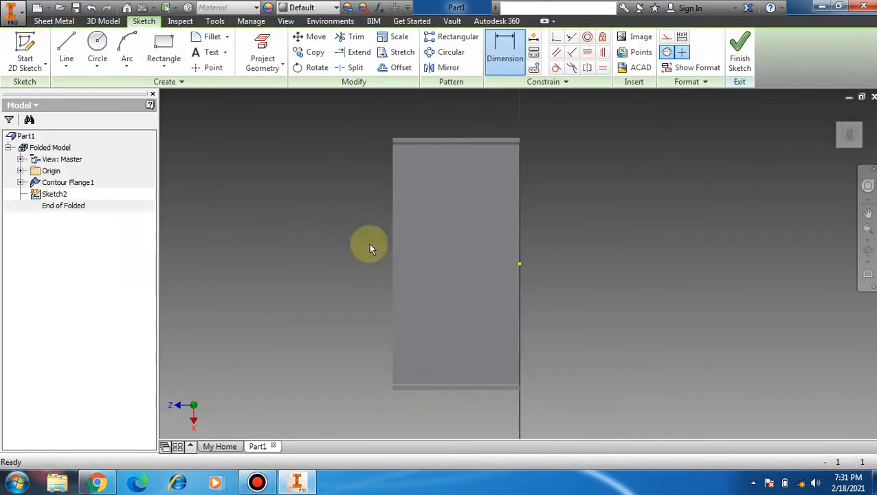
{"action": "left_click", "coordinate": [281, 66]}
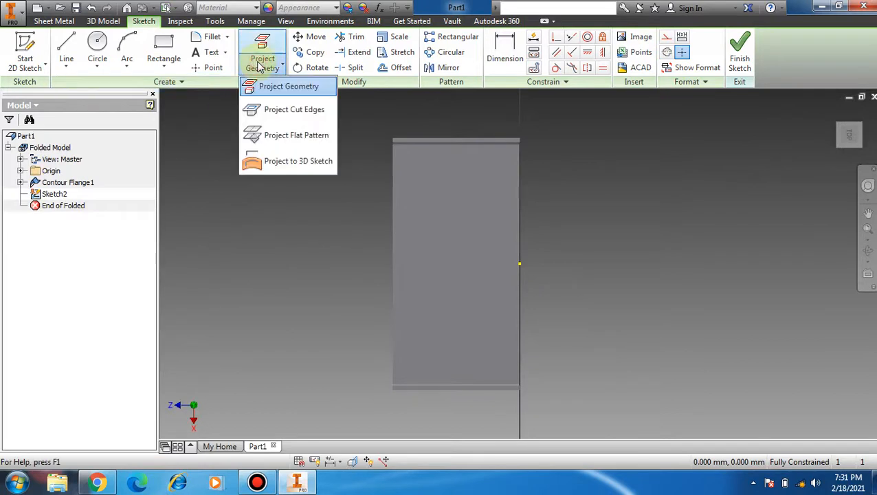
{"action": "left_click", "coordinate": [290, 113]}
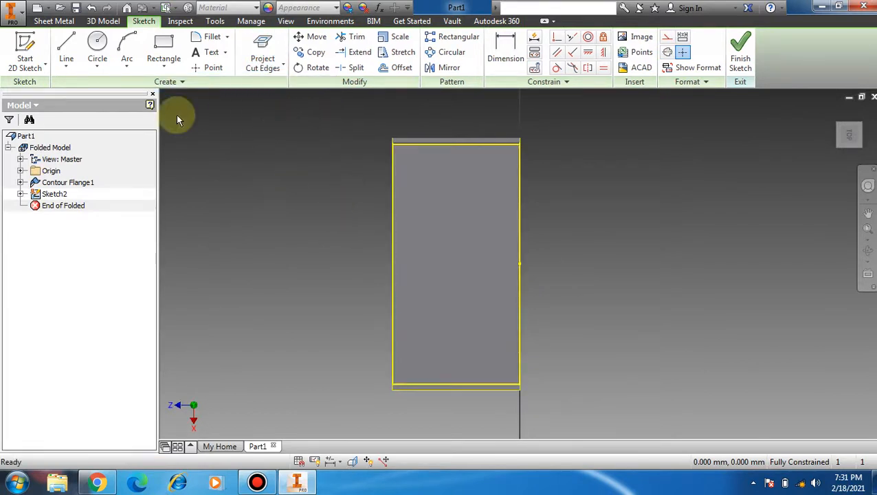
Draw a circle about 72 mm in diameter centred on the midpoint of the base's front edge.
{"action": "left_click", "coordinate": [100, 43]}
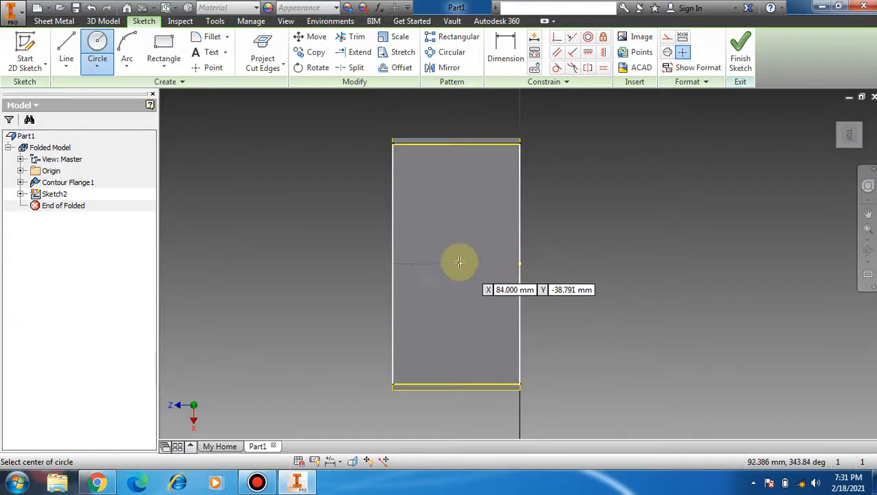
{"action": "type", "text": "84"}
{"action": "key", "text": "Tab"}
{"action": "type", "text": "-89"}
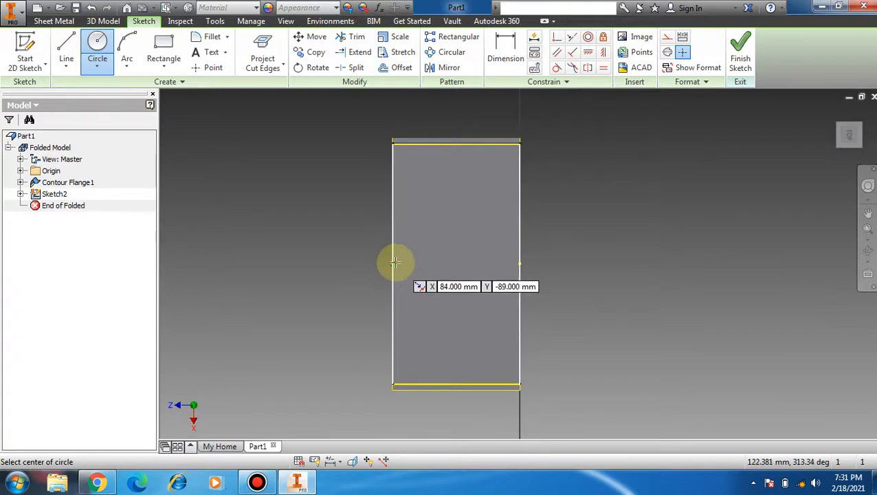
{"action": "key", "text": "Return"}
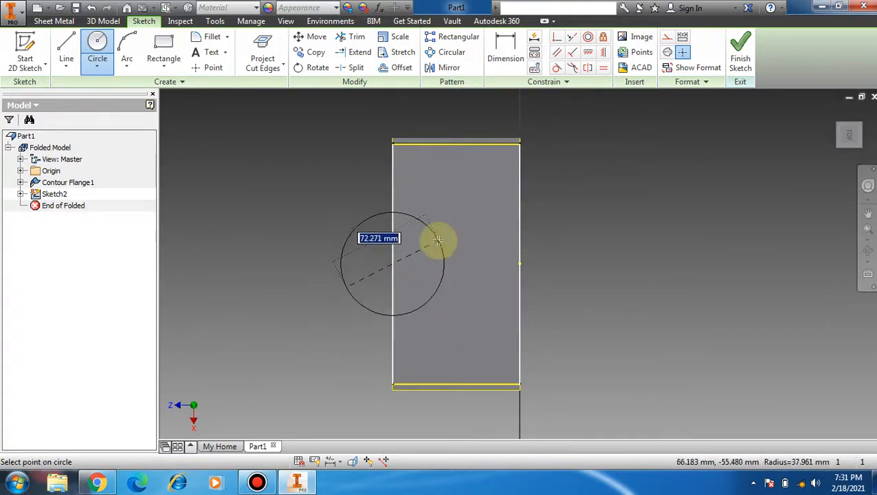
{"action": "left_click", "coordinate": [437, 240]}
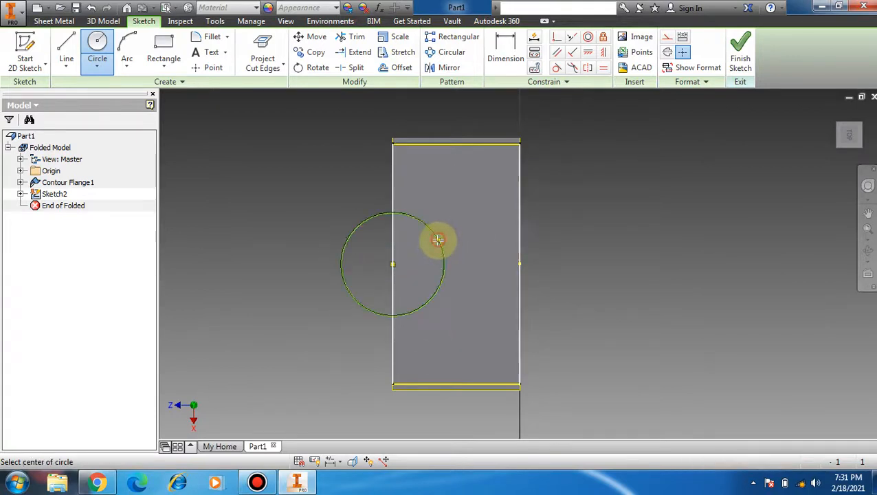
Dimension the circle's diameter to 40 mm and finish the sketch.
{"action": "left_click", "coordinate": [506, 51]}
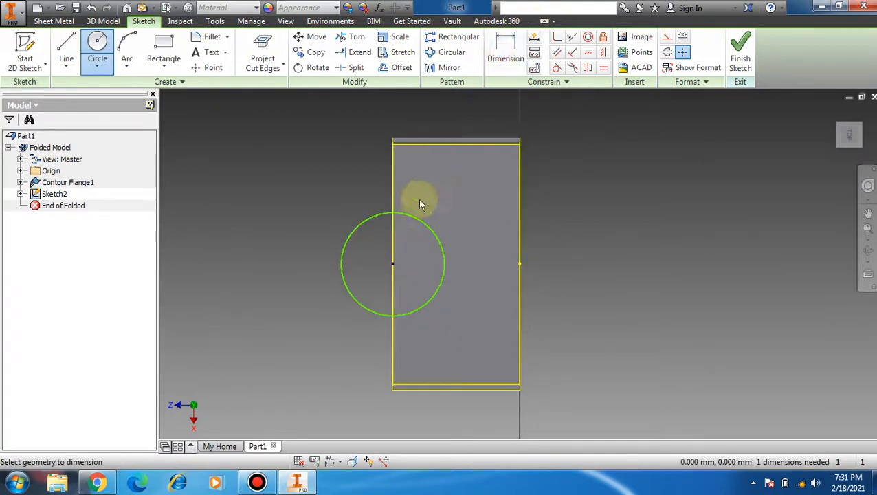
{"action": "left_click", "coordinate": [344, 249]}
{"action": "left_click", "coordinate": [314, 253]}
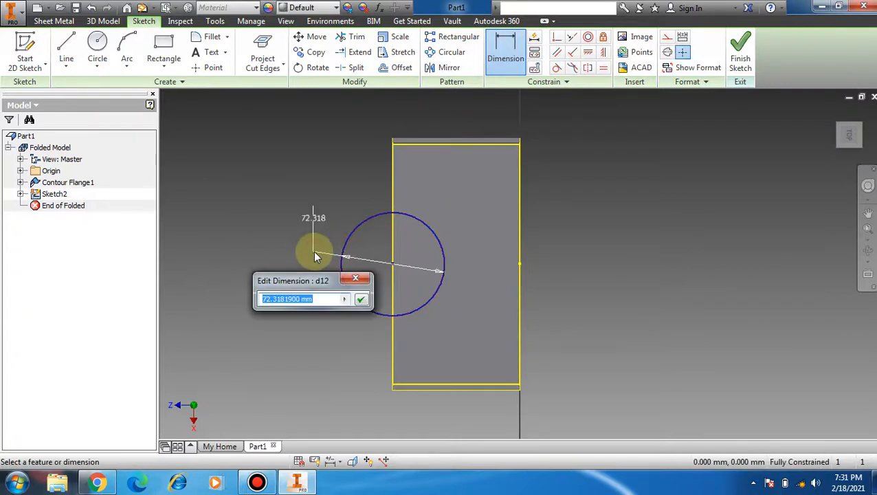
{"action": "type", "text": "40"}
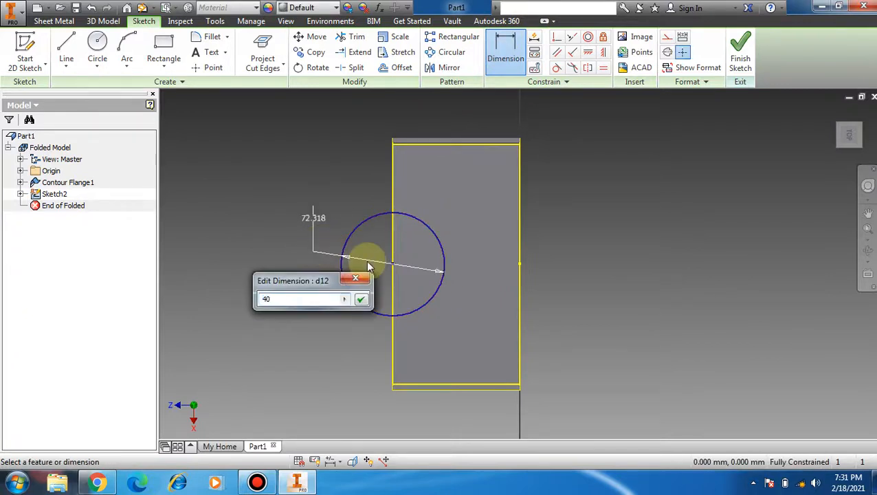
{"action": "left_click", "coordinate": [362, 300]}
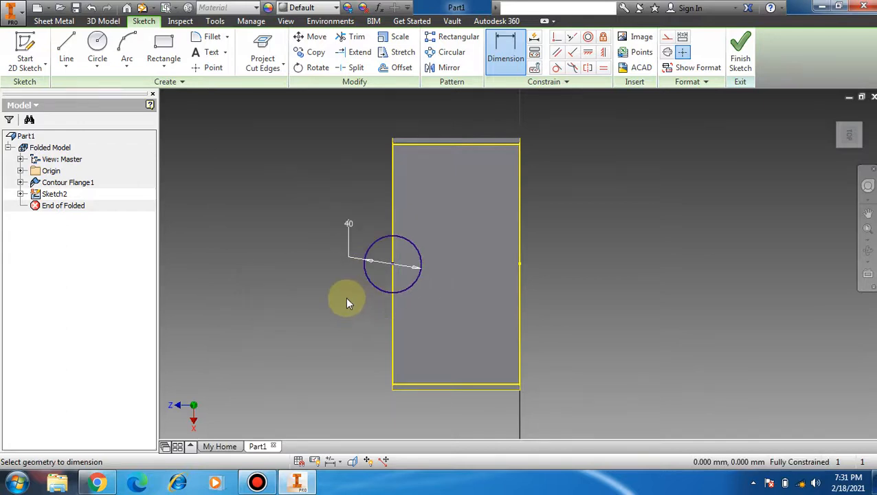
{"action": "left_click", "coordinate": [740, 58]}
Cut the full circle profile through the base with the extents set to All.
{"action": "scroll", "coordinate": [473, 292], "scroll_direction": "down", "scroll_amount": 5}
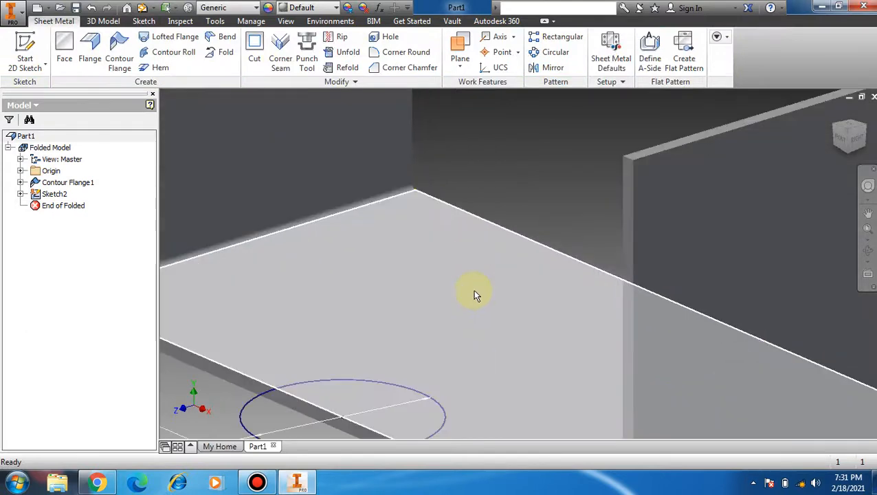
{"action": "scroll", "coordinate": [485, 275], "scroll_direction": "up", "scroll_amount": 4}
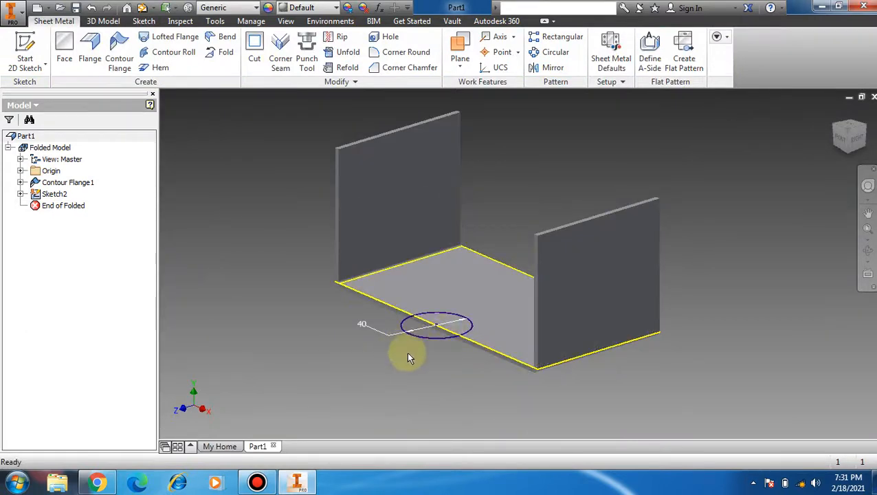
{"action": "scroll", "coordinate": [440, 350], "scroll_direction": "down", "scroll_amount": 2}
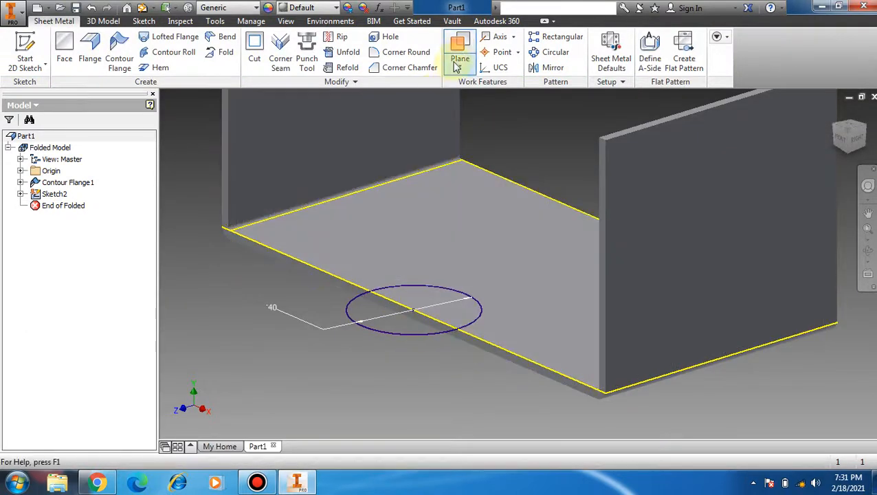
{"action": "left_click", "coordinate": [260, 58]}
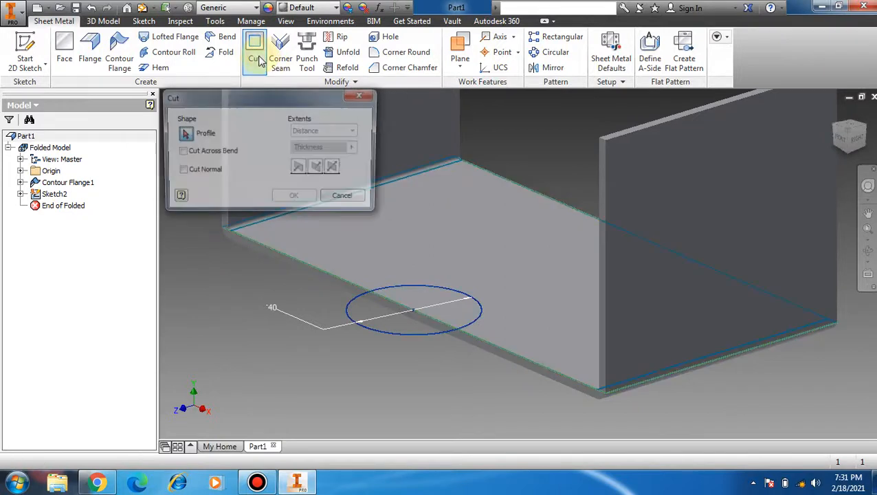
{"action": "left_click", "coordinate": [374, 323]}
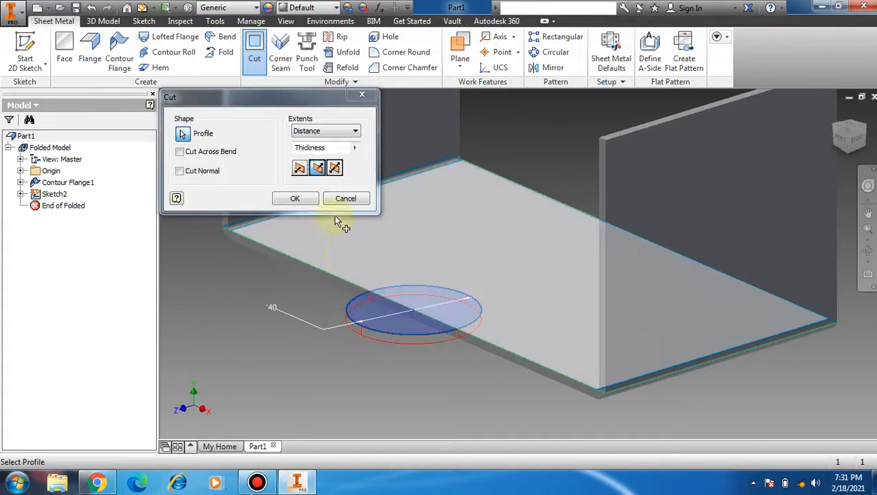
{"action": "left_click", "coordinate": [353, 132]}
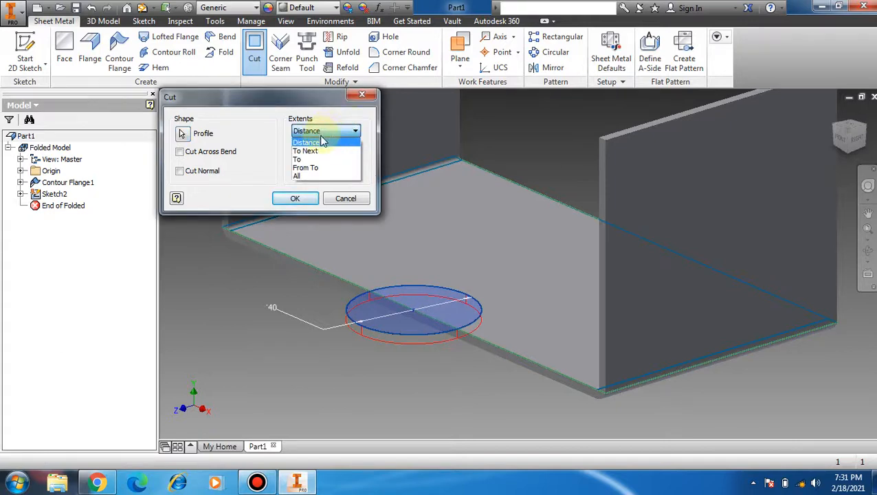
{"action": "left_click", "coordinate": [300, 177]}
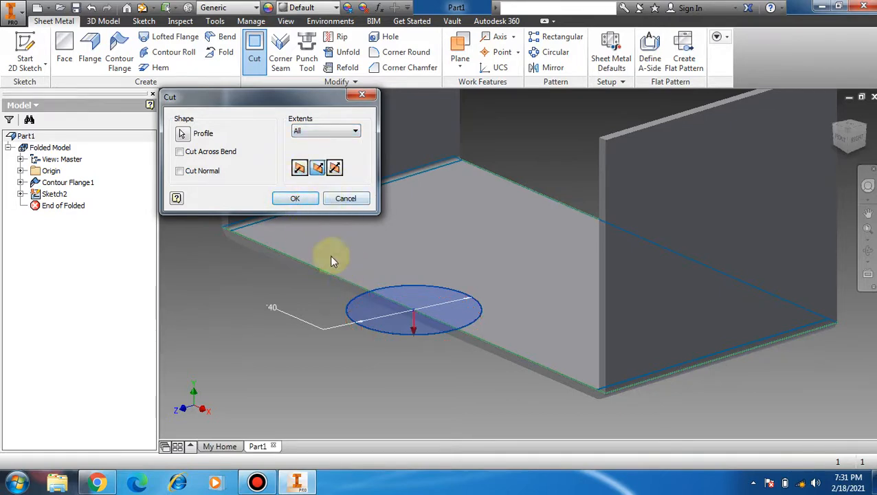
{"action": "left_click", "coordinate": [291, 199]}
{"action": "scroll", "coordinate": [395, 303], "scroll_direction": "up", "scroll_amount": 5}
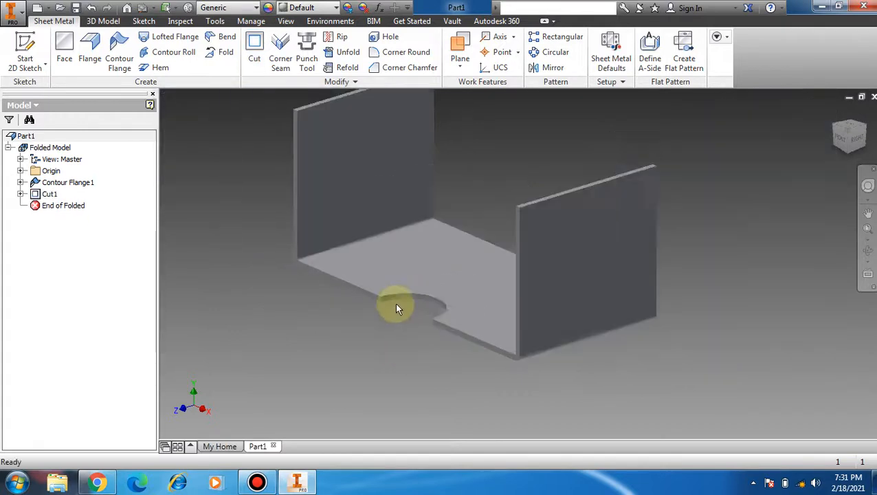
Start a sketch on the narrow top face of the left leg and project its cut edges.
{"action": "scroll", "coordinate": [415, 285], "scroll_direction": "down", "scroll_amount": 2}
{"action": "scroll", "coordinate": [418, 278], "scroll_direction": "up", "scroll_amount": 5}
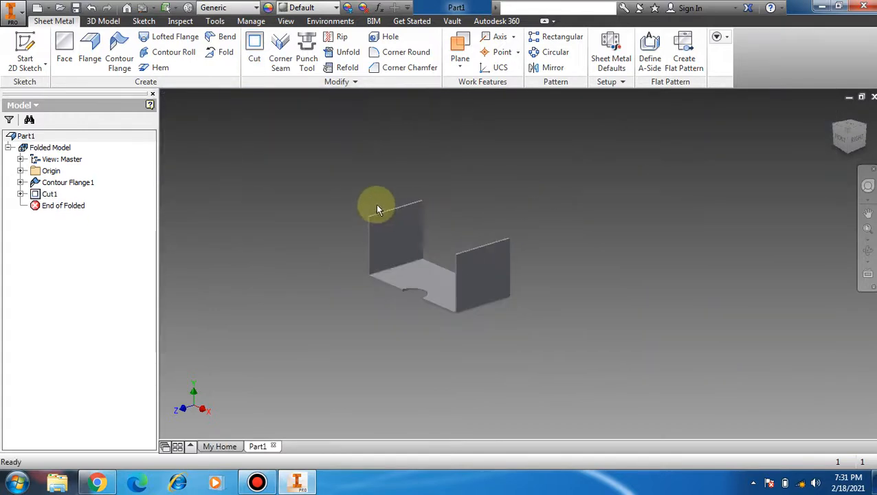
{"action": "scroll", "coordinate": [376, 204], "scroll_direction": "down", "scroll_amount": 8}
{"action": "scroll", "coordinate": [419, 232], "scroll_direction": "down", "scroll_amount": 2}
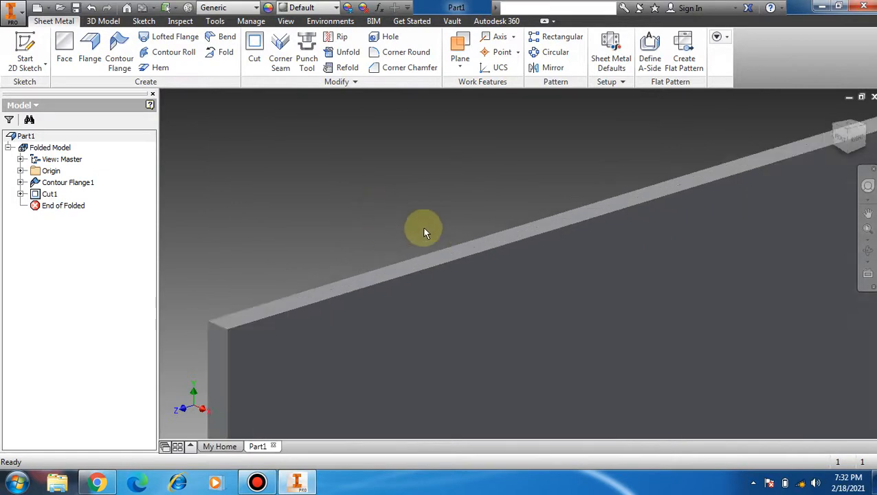
{"action": "left_click", "coordinate": [417, 266]}
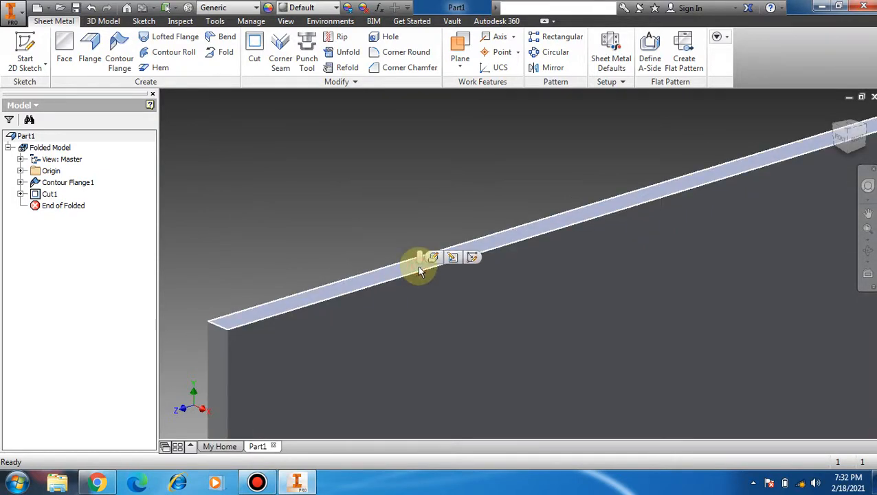
{"action": "left_click", "coordinate": [472, 258]}
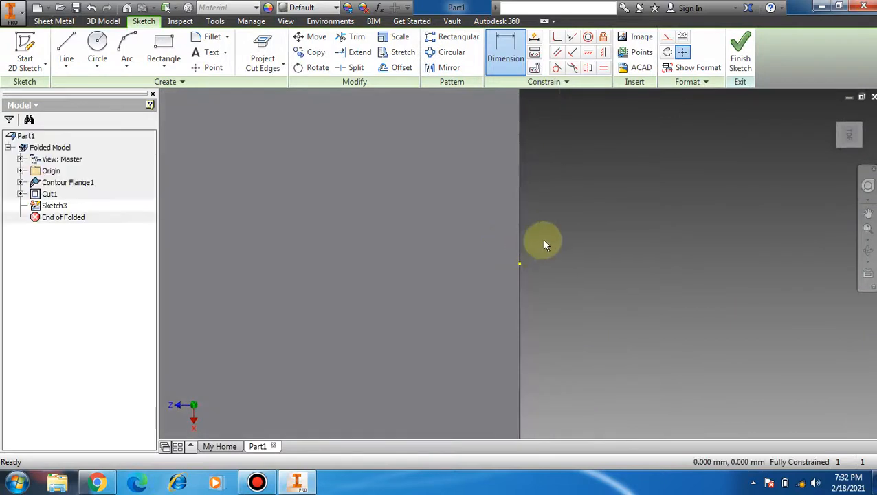
{"action": "scroll", "coordinate": [381, 233], "scroll_direction": "down", "scroll_amount": 2}
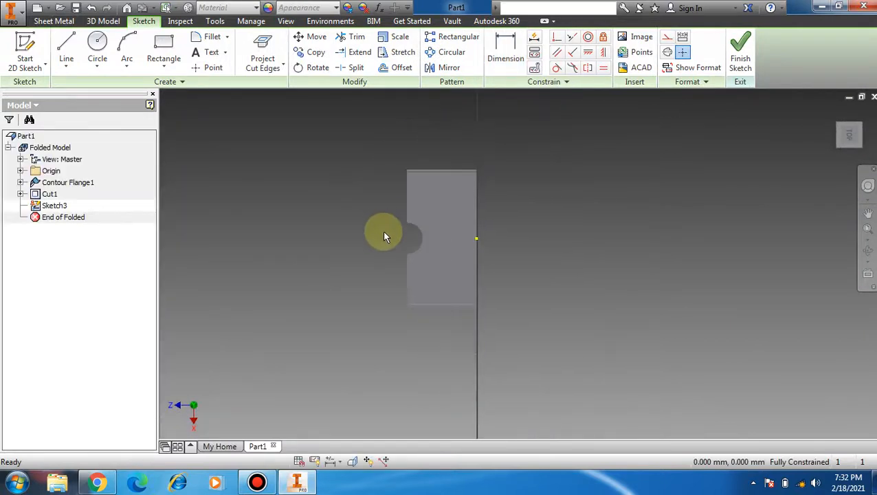
{"action": "scroll", "coordinate": [403, 159], "scroll_direction": "up", "scroll_amount": 5}
{"action": "left_click", "coordinate": [264, 67]}
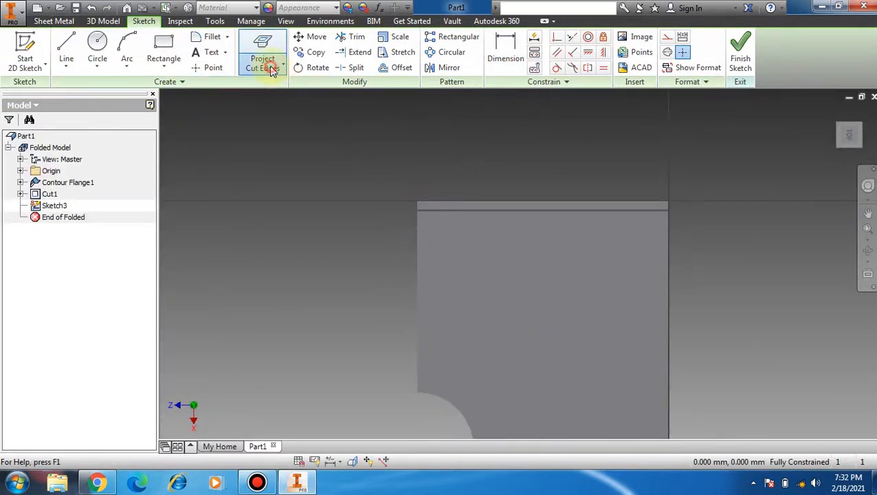
{"action": "left_click", "coordinate": [288, 116]}
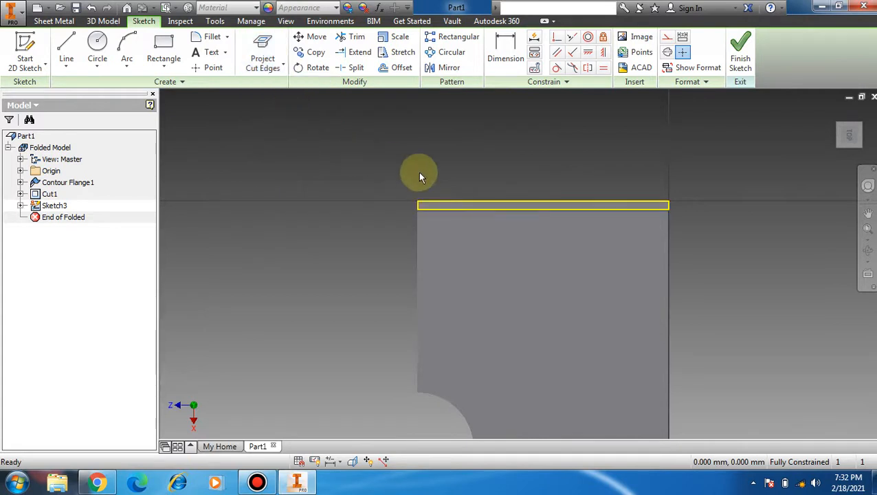
Sketch a horizontal line about 15 mm long from the left leg's inner front corner, continued by an about 12 mm radius tangent arc and a slanted line.
{"action": "scroll", "coordinate": [417, 171], "scroll_direction": "up", "scroll_amount": 3}
{"action": "scroll", "coordinate": [418, 169], "scroll_direction": "down", "scroll_amount": 2}
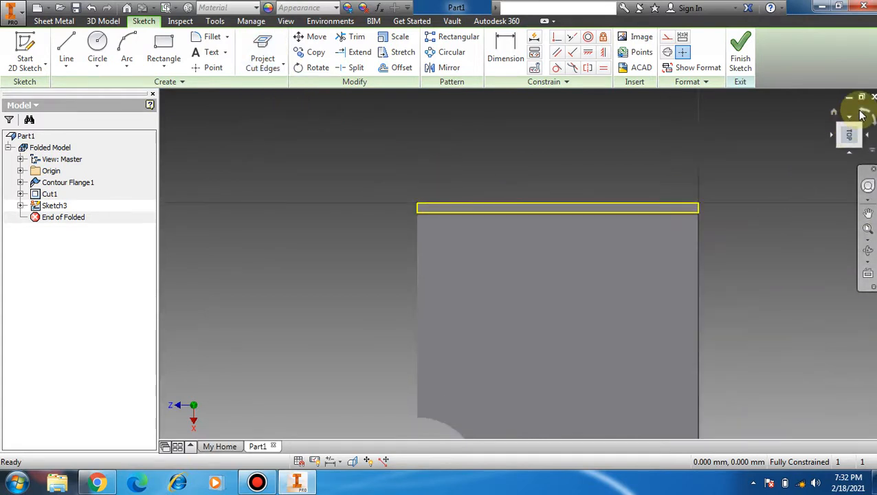
{"action": "left_click", "coordinate": [857, 119]}
{"action": "scroll", "coordinate": [388, 364], "scroll_direction": "down", "scroll_amount": 5}
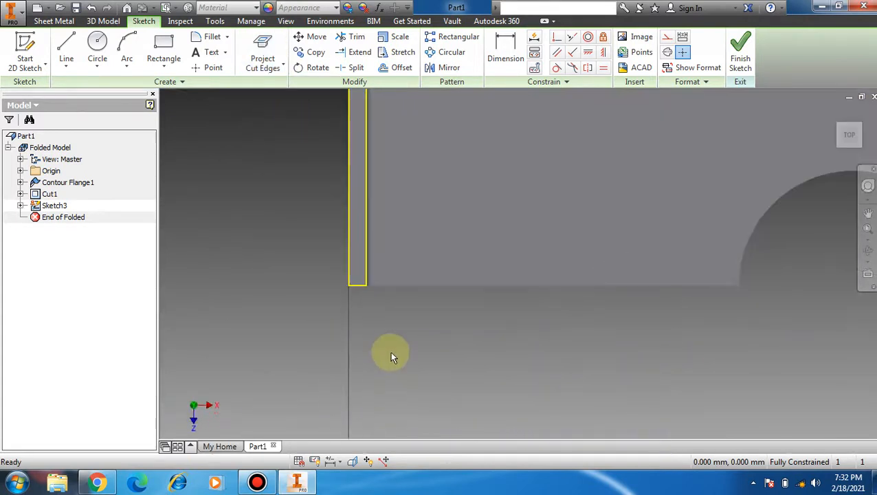
{"action": "left_click", "coordinate": [65, 52]}
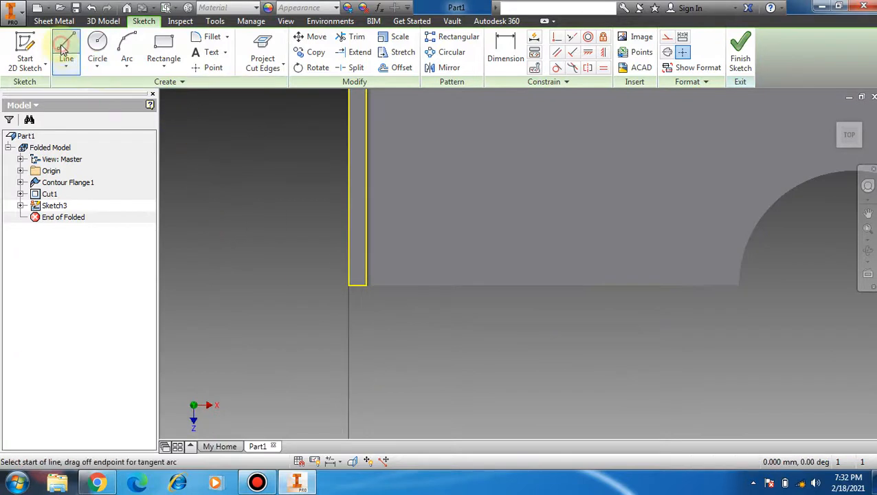
{"action": "left_click", "coordinate": [364, 285]}
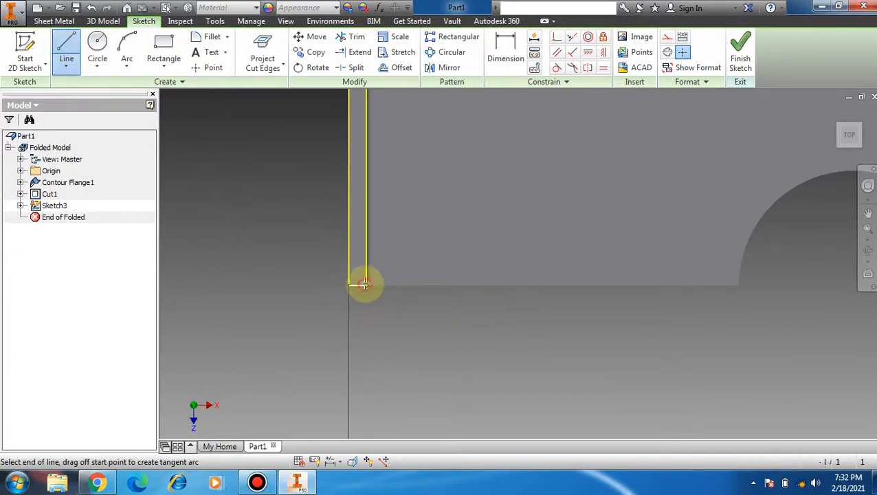
{"action": "left_click", "coordinate": [452, 286]}
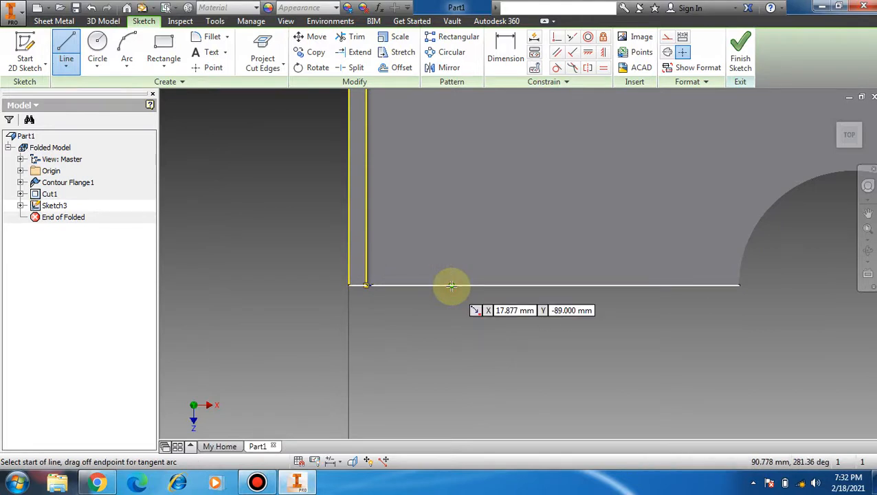
{"action": "left_click_drag", "start_coordinate": [452, 286], "coordinate": [514, 244]}
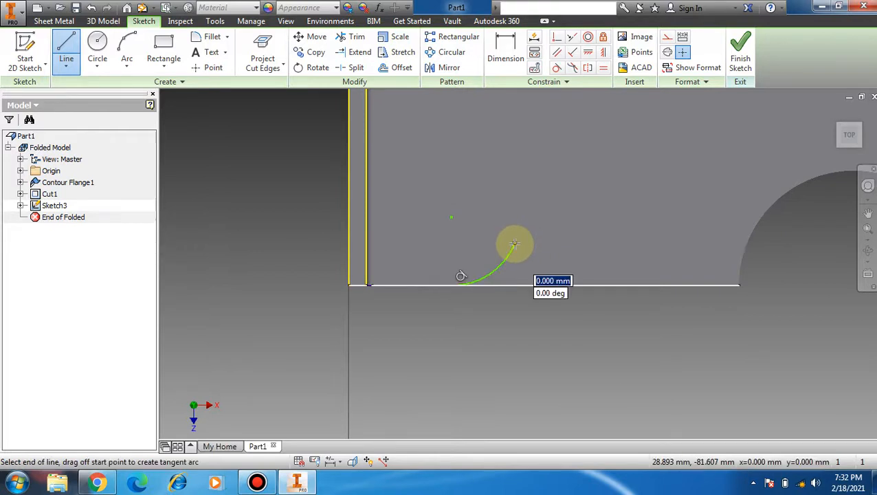
{"action": "left_click", "coordinate": [530, 193]}
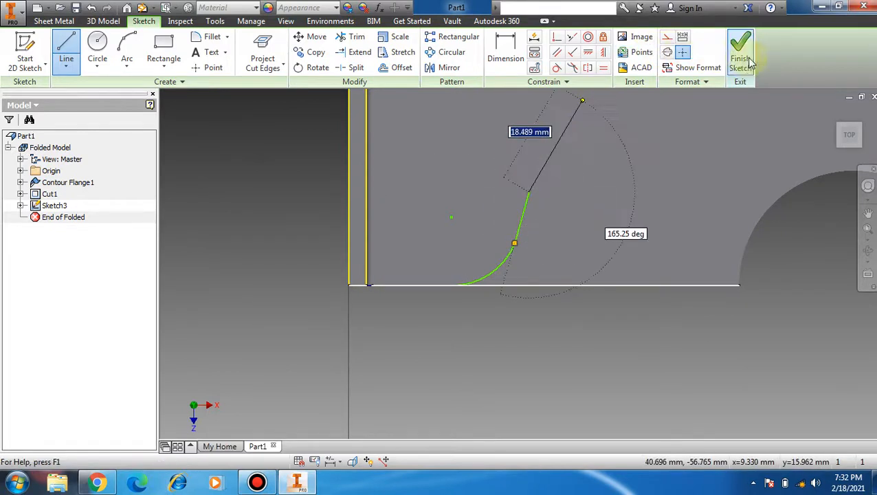
Dimension the profile's horizontal line to 20 mm and the tangent arc's radius to 10 mm.
{"action": "left_click", "coordinate": [505, 55]}
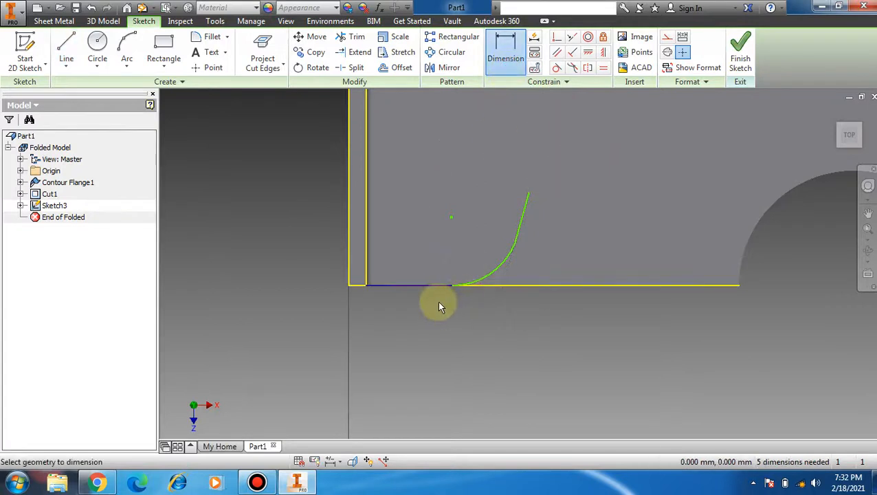
{"action": "left_click", "coordinate": [421, 285]}
{"action": "left_click", "coordinate": [408, 335]}
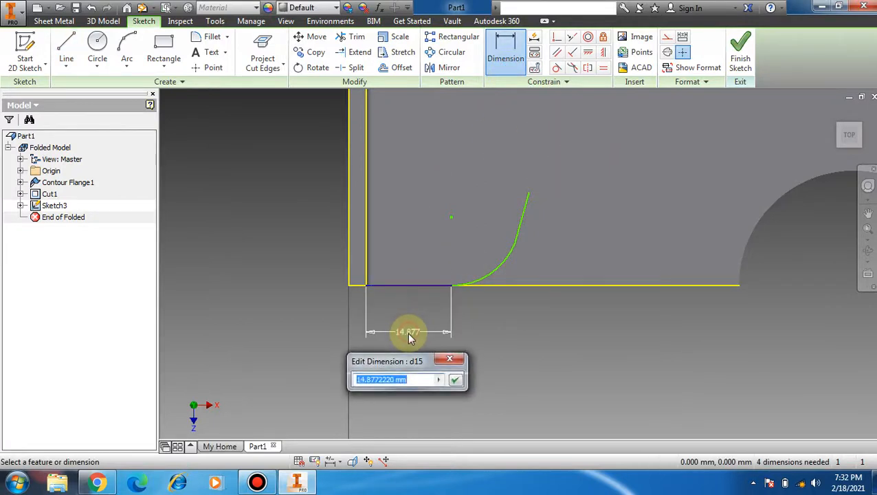
{"action": "type", "text": "20"}
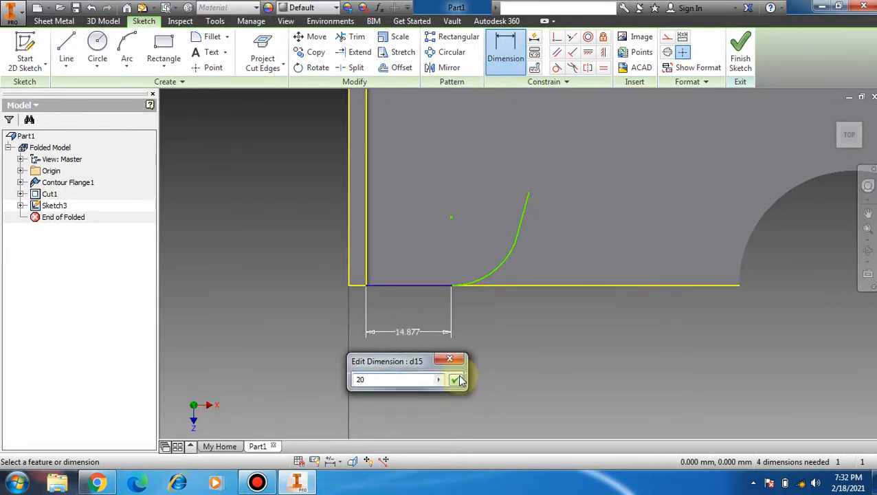
{"action": "left_click", "coordinate": [459, 380]}
{"action": "left_click", "coordinate": [515, 279]}
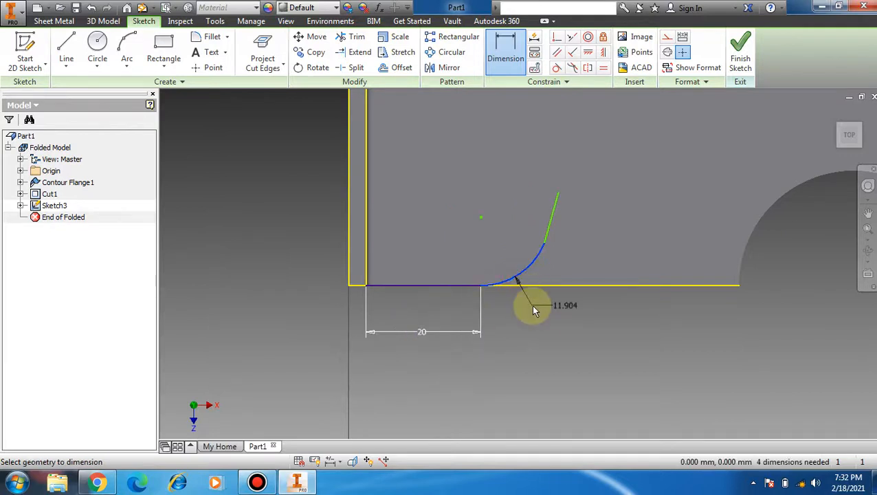
{"action": "left_click", "coordinate": [533, 306]}
{"action": "type", "text": "10"}
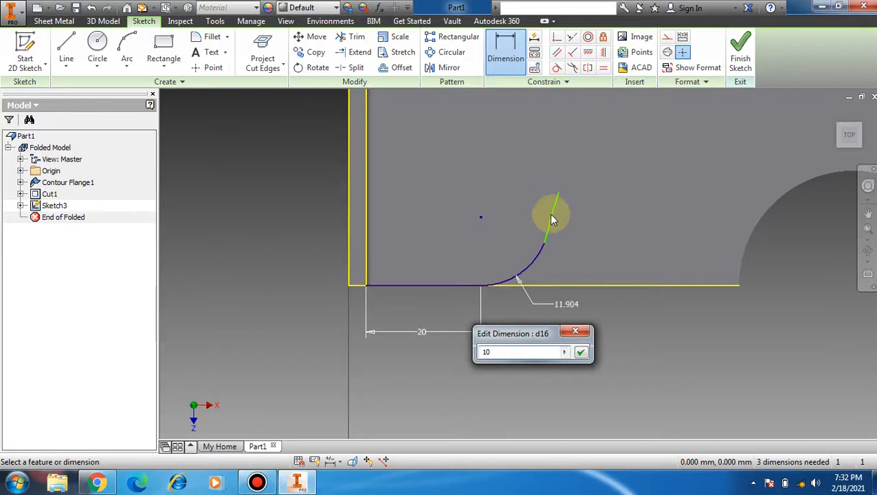
{"action": "left_click", "coordinate": [580, 351]}
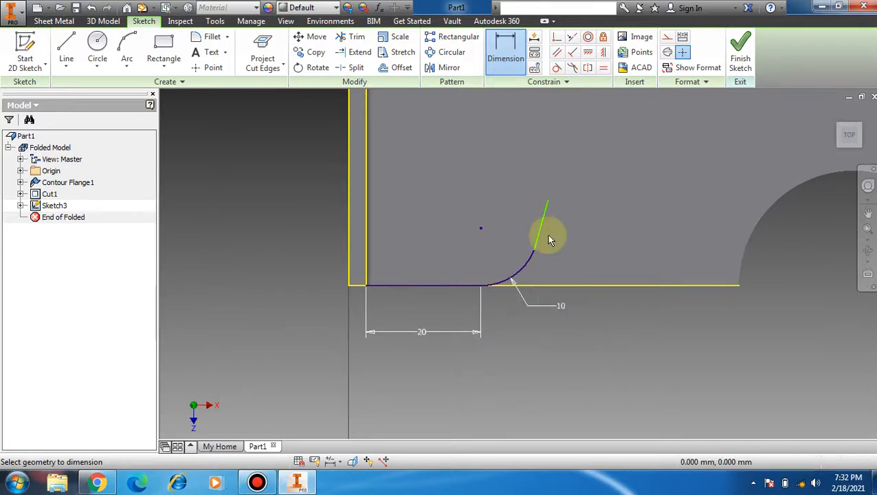
{"action": "left_click", "coordinate": [543, 232]}
{"action": "left_click", "coordinate": [568, 239]}
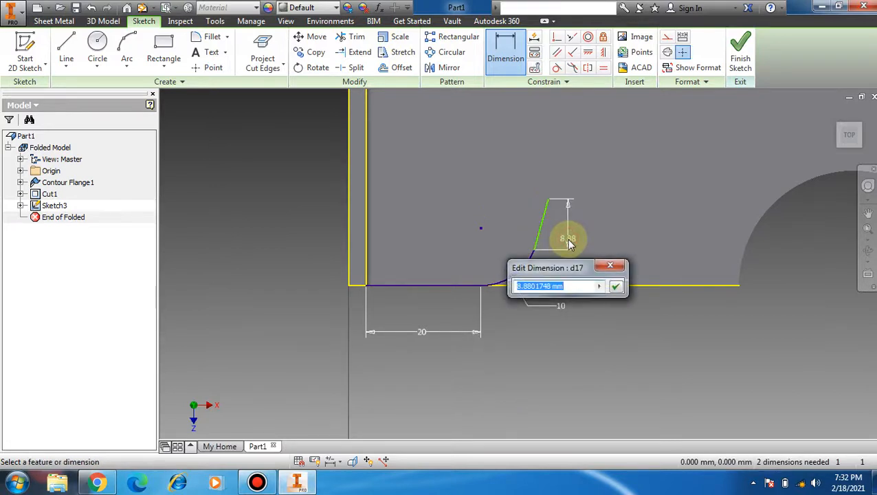
{"action": "left_click", "coordinate": [610, 265]}
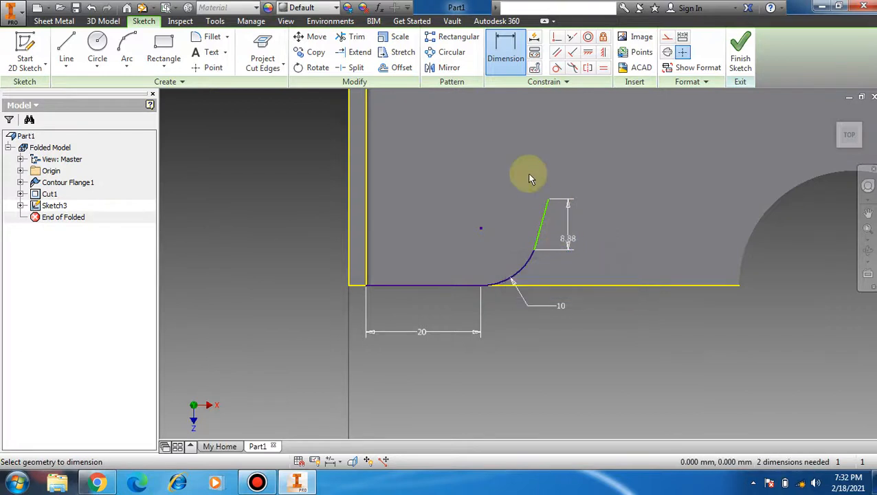
{"action": "left_click", "coordinate": [92, 7]}
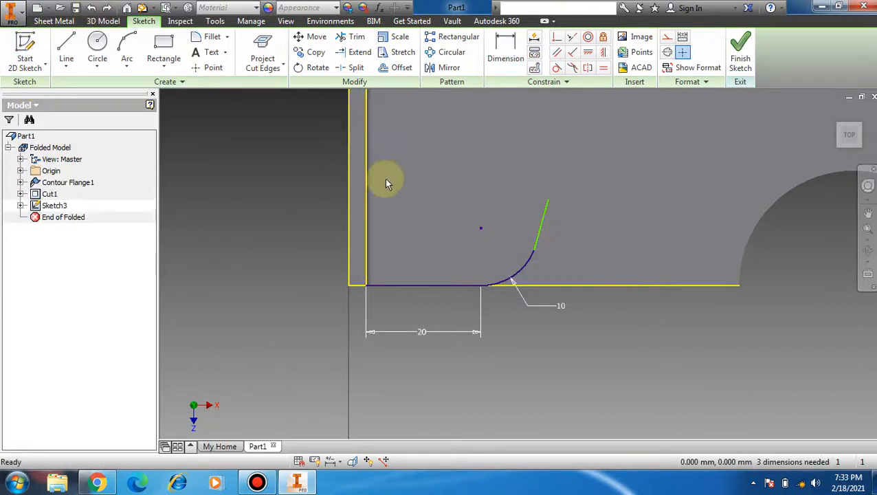
Add an aligned dimension of 5 mm to the slanted line and finish the sketch.
{"action": "left_click", "coordinate": [501, 56]}
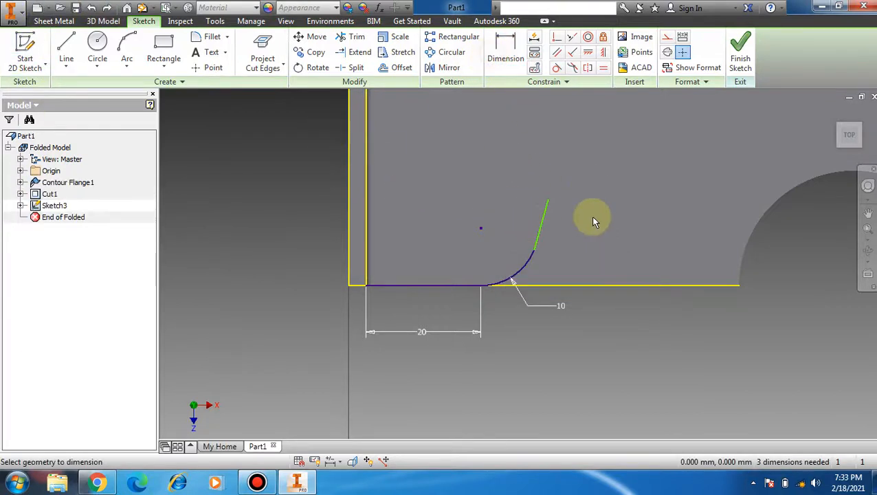
{"action": "left_click", "coordinate": [541, 226]}
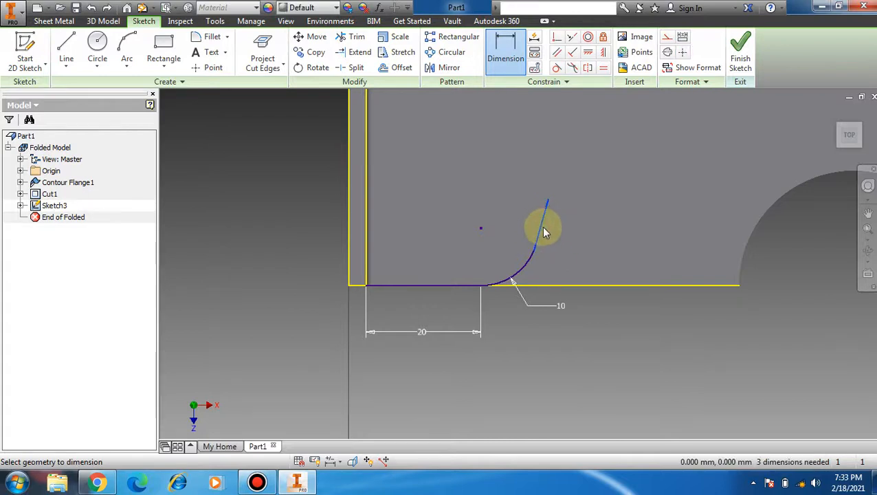
{"action": "right_click", "coordinate": [581, 241]}
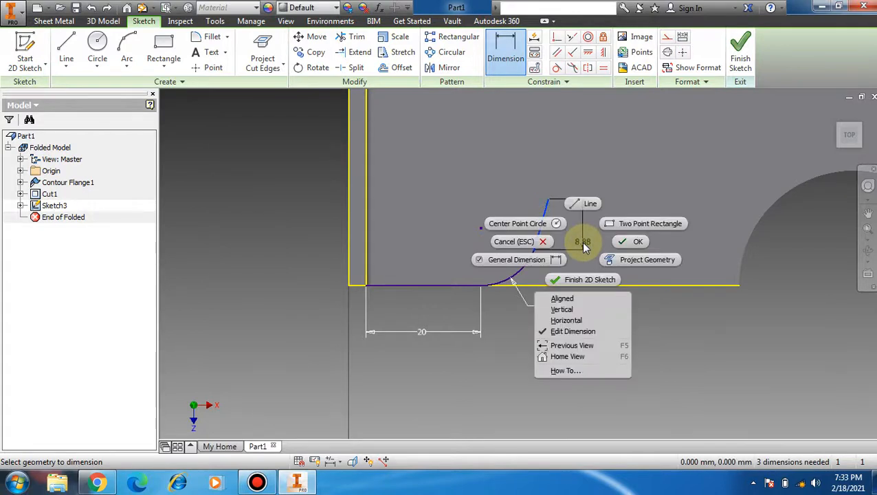
{"action": "left_click", "coordinate": [561, 300]}
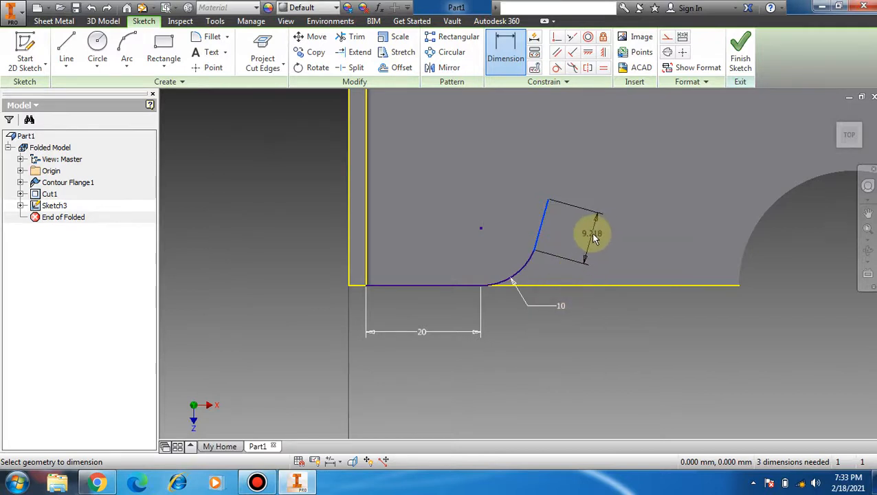
{"action": "left_click", "coordinate": [593, 238]}
{"action": "type", "text": "5"}
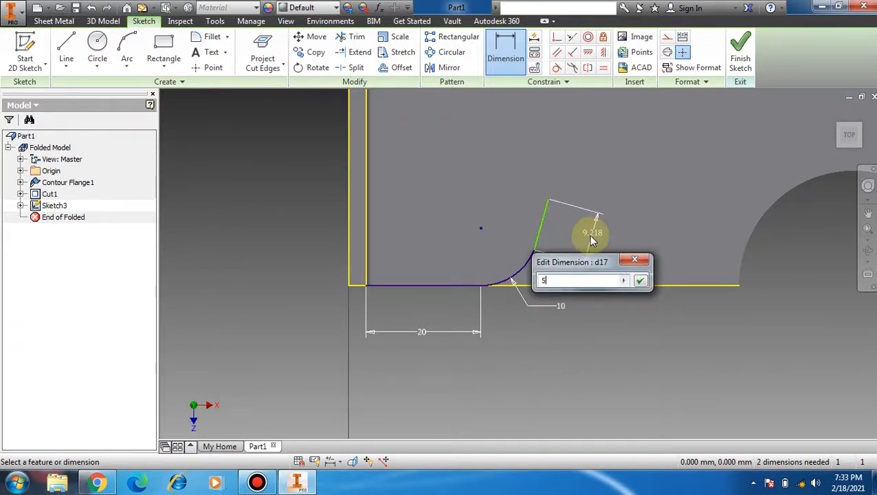
{"action": "left_click", "coordinate": [639, 280]}
{"action": "left_click", "coordinate": [740, 55]}
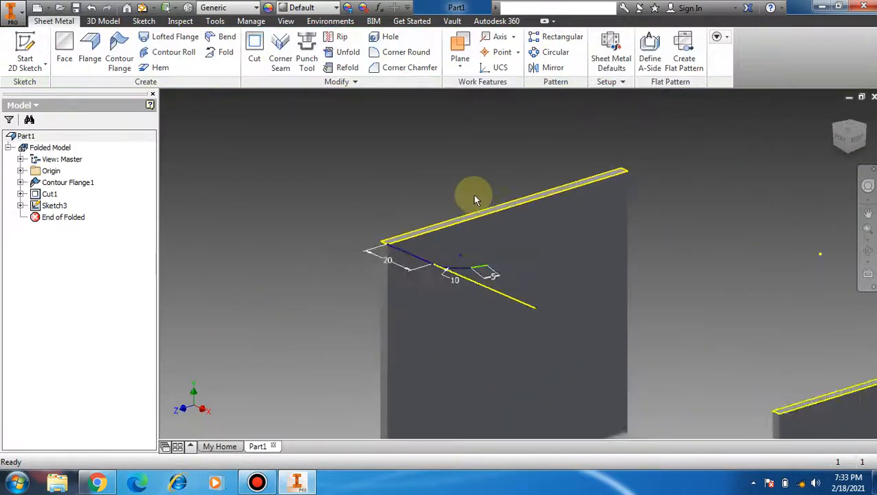
Start a contour flange from the open profile along the left leg's front vertical edge and the base's front edge beside the semicircular cut.
{"action": "scroll", "coordinate": [526, 354], "scroll_direction": "down", "scroll_amount": 5}
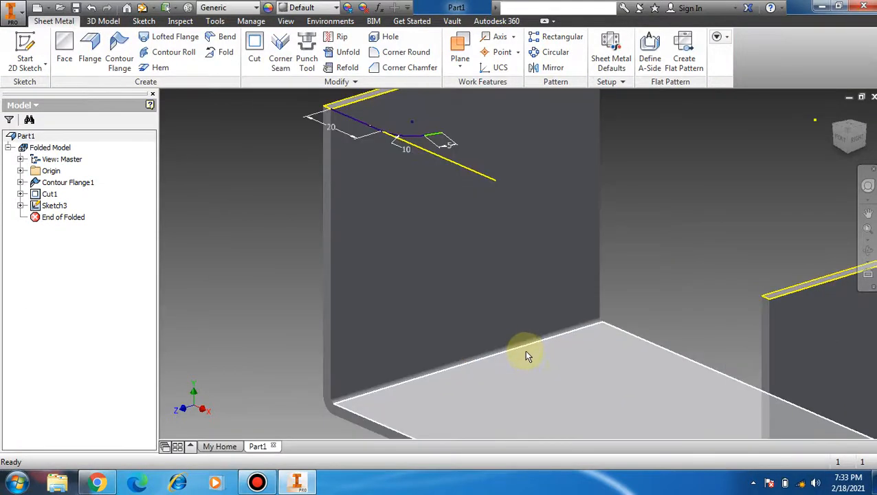
{"action": "scroll", "coordinate": [526, 349], "scroll_direction": "up", "scroll_amount": 4}
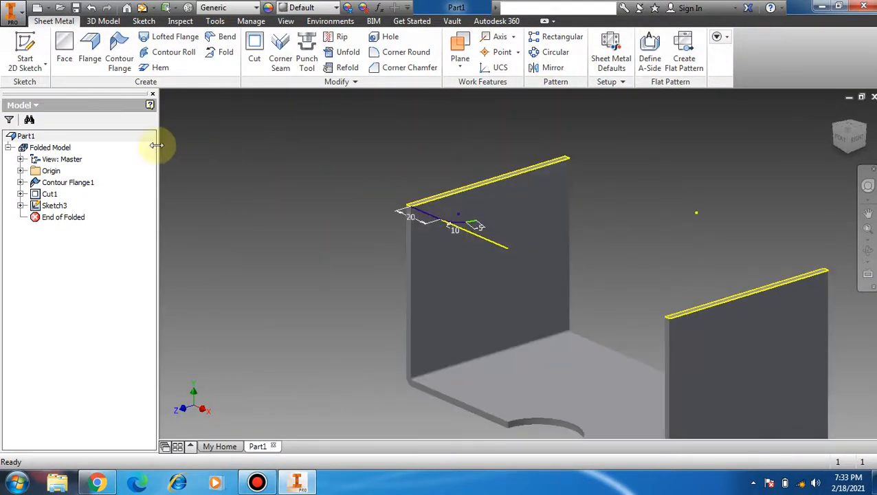
{"action": "left_click", "coordinate": [123, 61]}
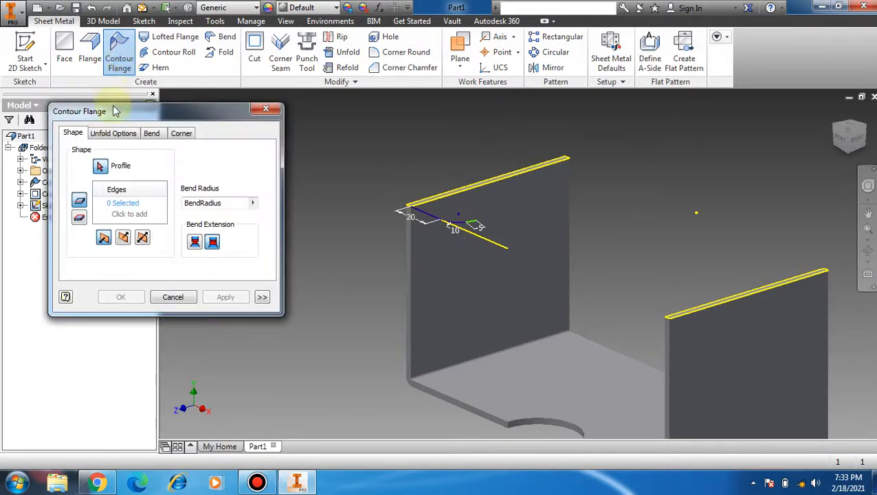
{"action": "left_click", "coordinate": [428, 217]}
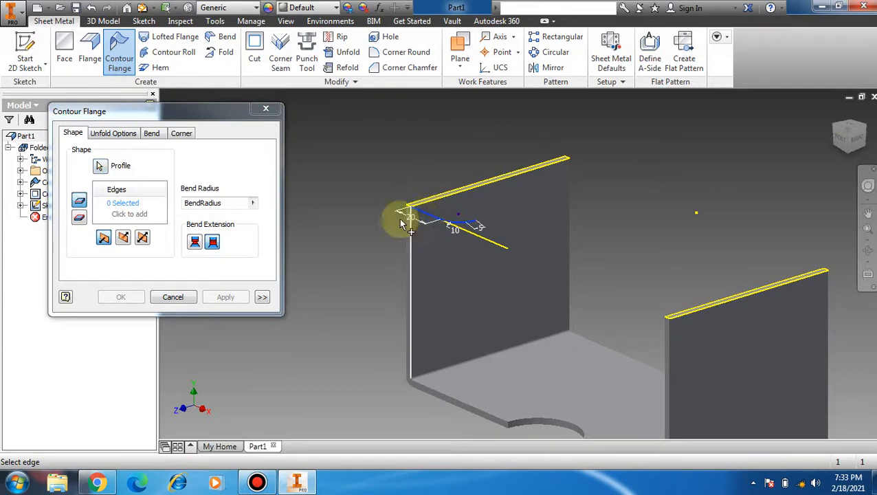
{"action": "scroll", "coordinate": [389, 255], "scroll_direction": "up", "scroll_amount": 2}
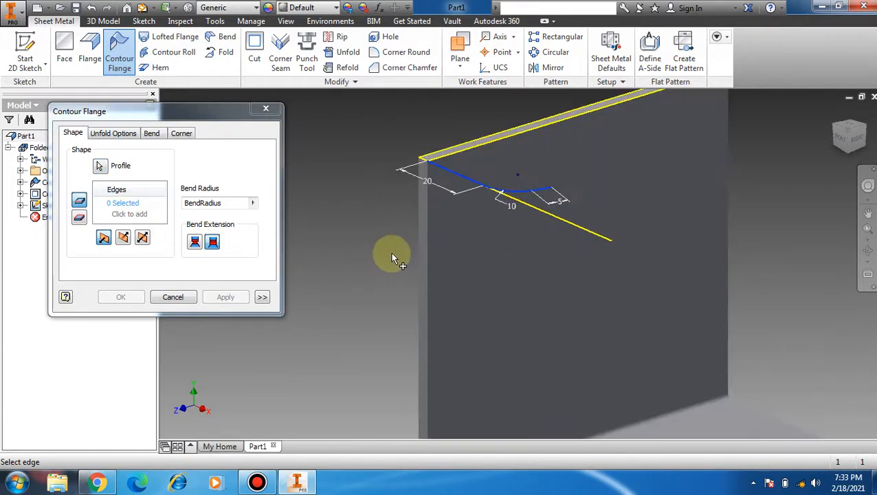
{"action": "left_click", "coordinate": [430, 242]}
{"action": "scroll", "coordinate": [429, 240], "scroll_direction": "down", "scroll_amount": 3}
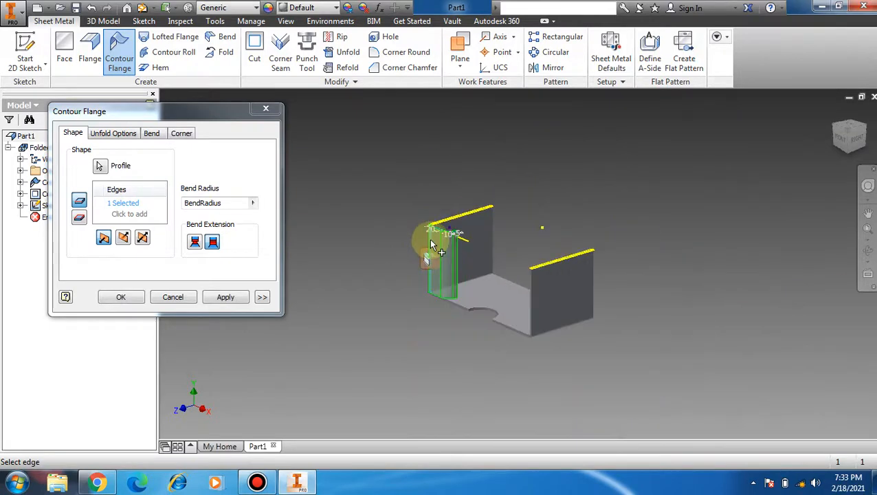
{"action": "scroll", "coordinate": [442, 354], "scroll_direction": "up", "scroll_amount": 3}
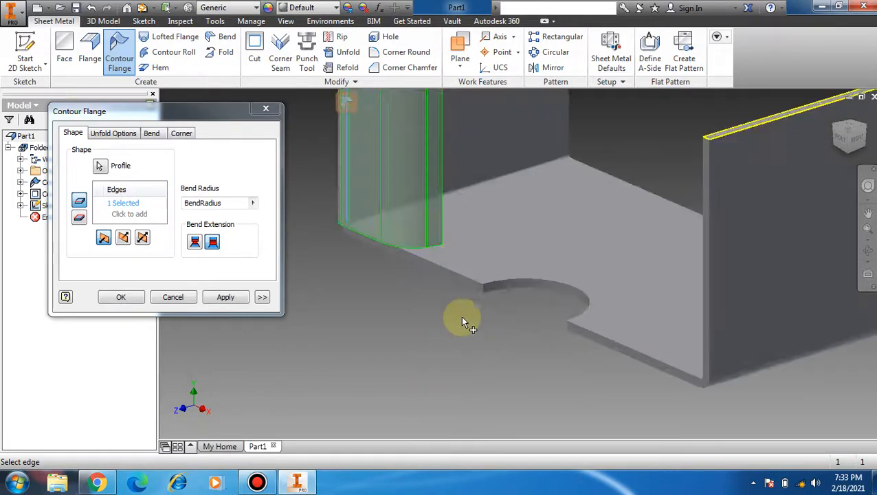
{"action": "left_click", "coordinate": [454, 273]}
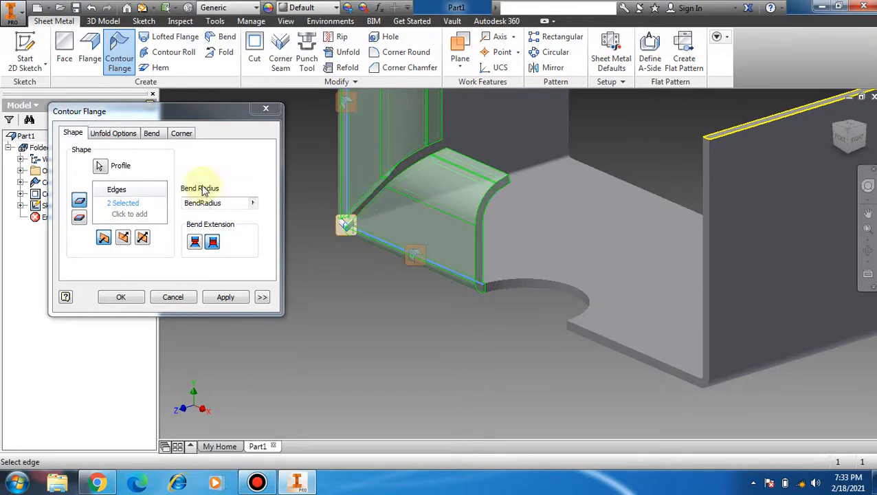
Set the miter gap at the contour flange's corner to 1 mm and create the flange.
{"action": "left_click", "coordinate": [182, 133]}
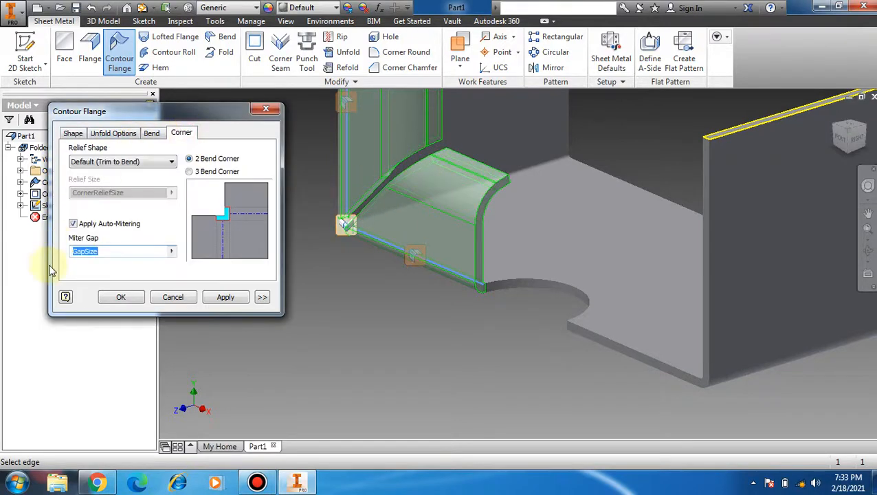
{"action": "double_click", "coordinate": [109, 251]}
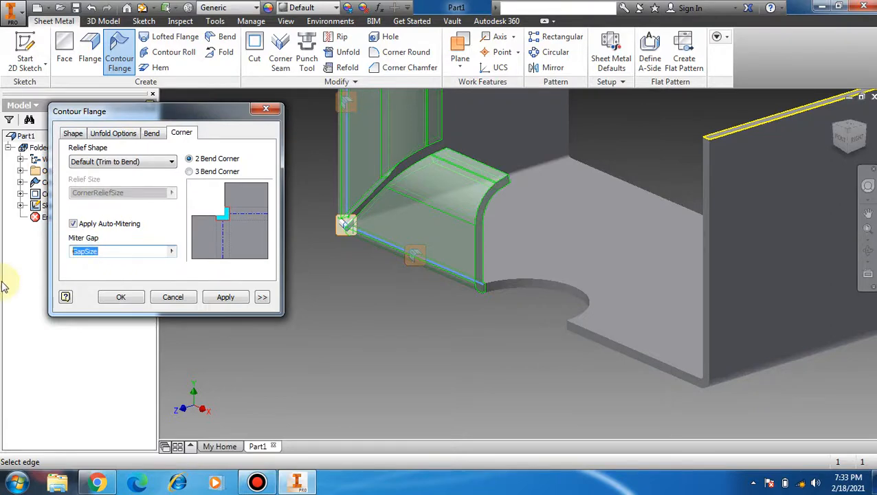
{"action": "type", "text": "1"}
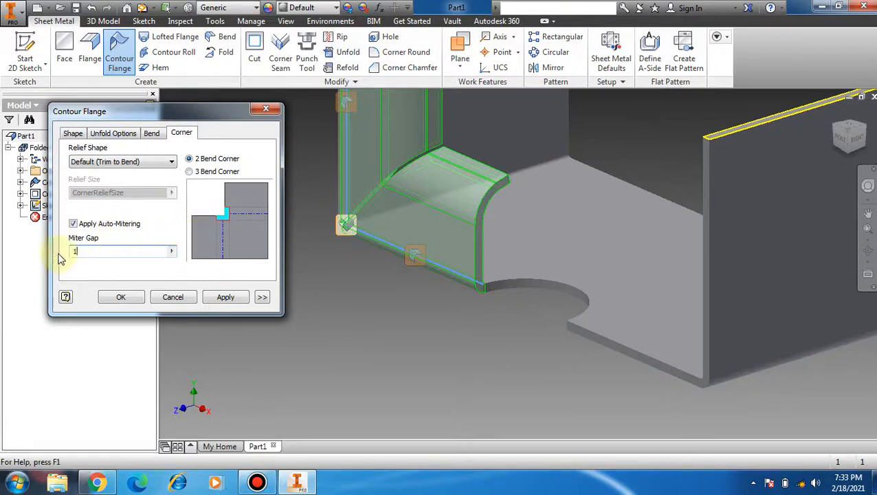
{"action": "double_click", "coordinate": [88, 250]}
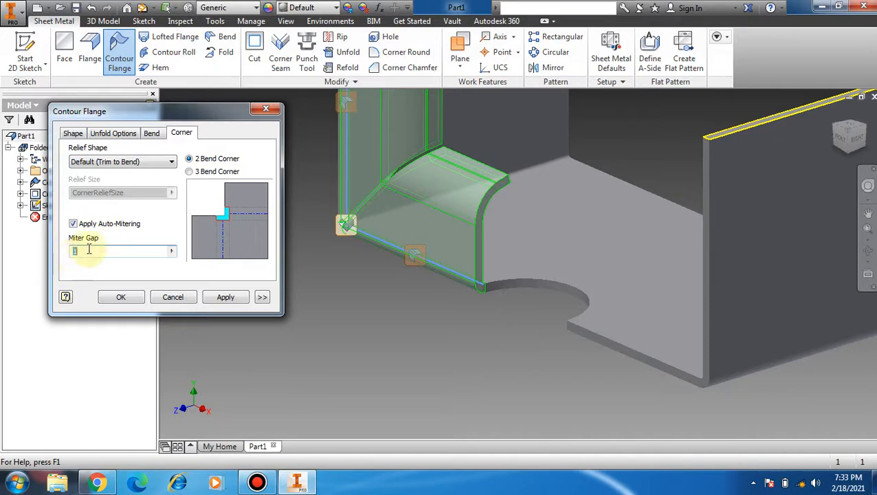
{"action": "type", "text": "7"}
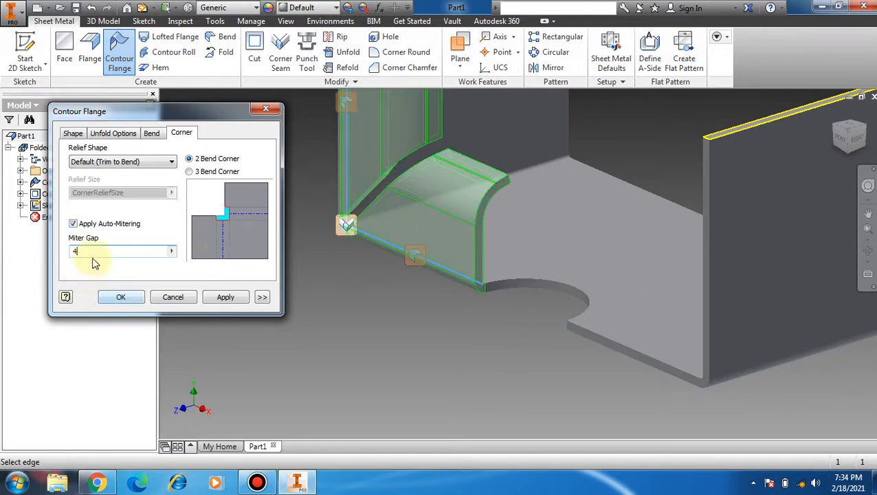
{"action": "left_click_drag", "start_coordinate": [86, 251], "coordinate": [66, 257]}
{"action": "type", "text": "1"}
{"action": "left_click", "coordinate": [121, 297]}
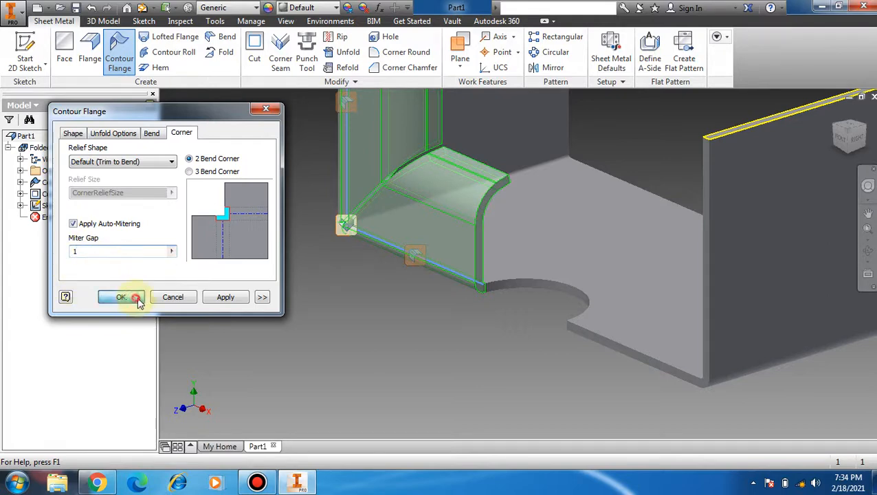
Create a work plane offset 20 mm above the right leg's narrow top face.
{"action": "scroll", "coordinate": [398, 322], "scroll_direction": "down", "scroll_amount": 5}
{"action": "scroll", "coordinate": [420, 227], "scroll_direction": "up", "scroll_amount": 3}
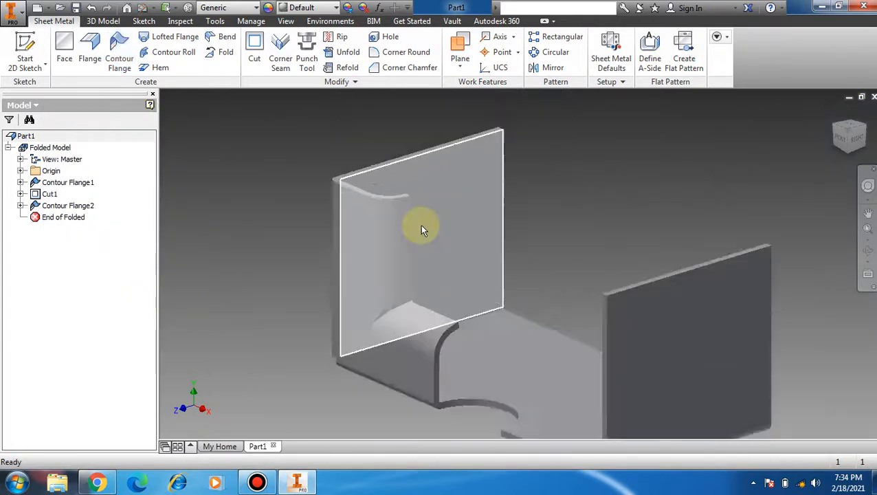
{"action": "scroll", "coordinate": [446, 310], "scroll_direction": "down", "scroll_amount": 5}
{"action": "scroll", "coordinate": [450, 298], "scroll_direction": "up", "scroll_amount": 2}
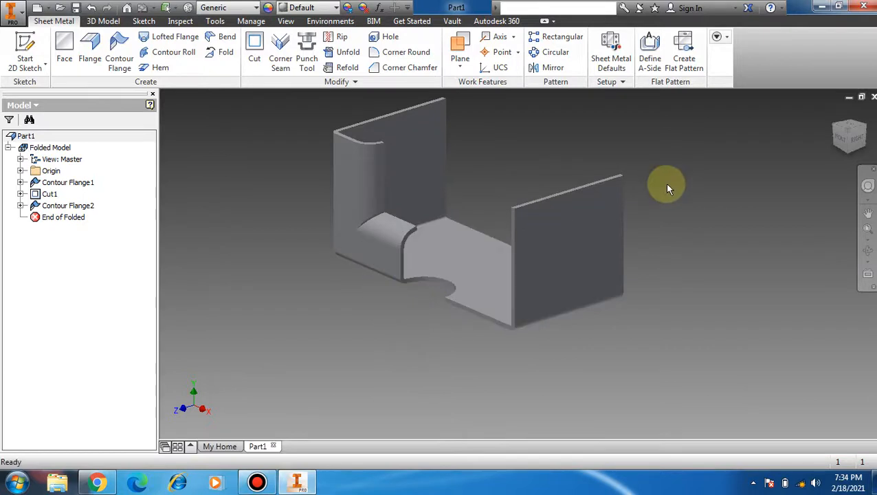
{"action": "scroll", "coordinate": [682, 172], "scroll_direction": "up", "scroll_amount": 3}
{"action": "scroll", "coordinate": [683, 169], "scroll_direction": "up", "scroll_amount": 2}
{"action": "scroll", "coordinate": [682, 170], "scroll_direction": "down", "scroll_amount": 1}
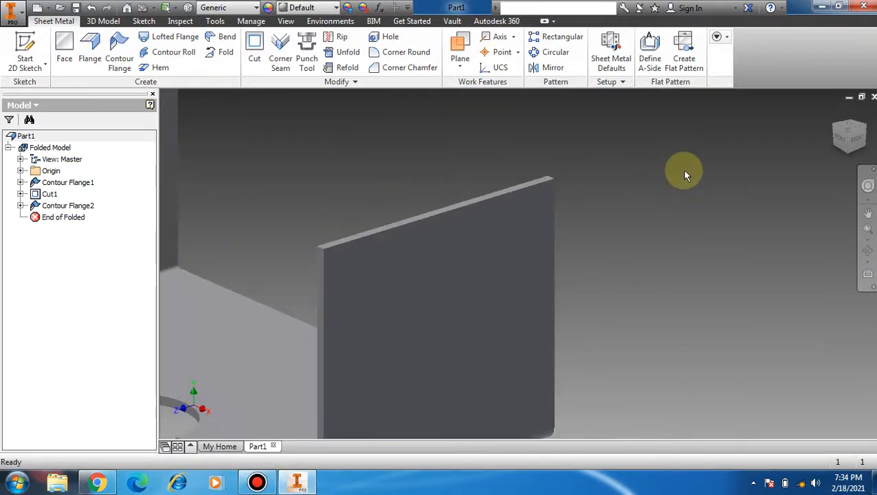
{"action": "scroll", "coordinate": [399, 181], "scroll_direction": "up", "scroll_amount": 3}
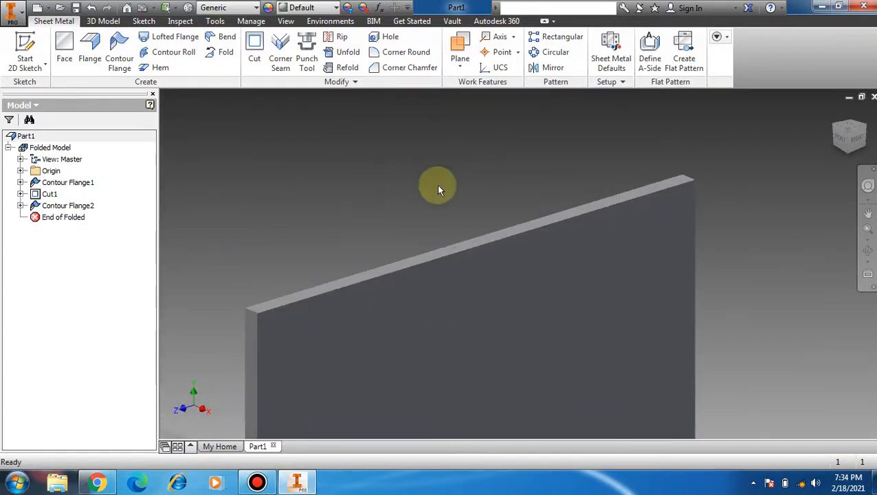
{"action": "left_click", "coordinate": [458, 48]}
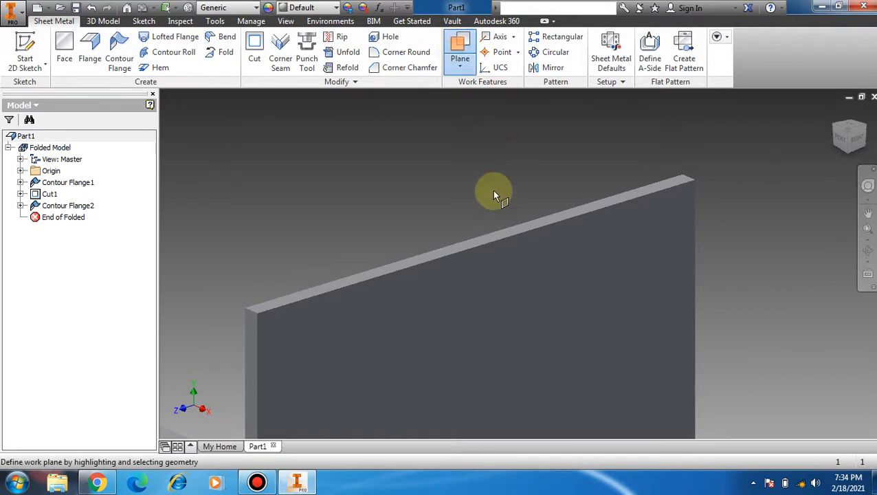
{"action": "left_click", "coordinate": [510, 237]}
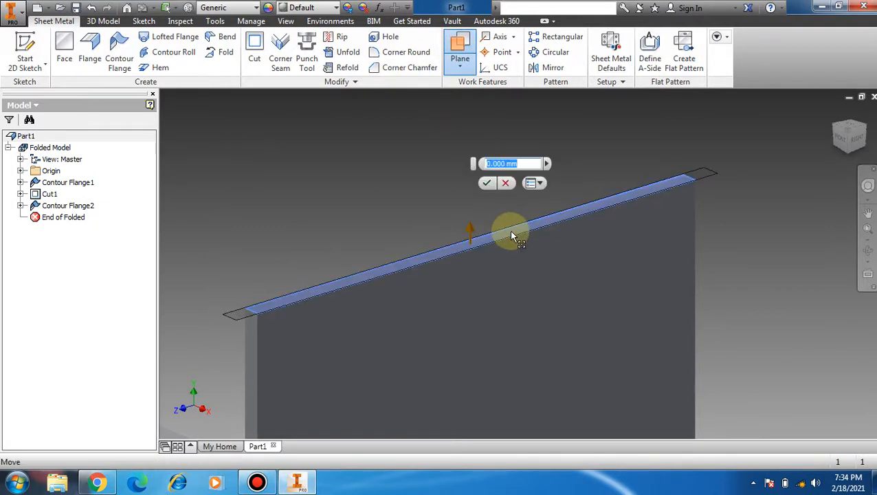
{"action": "left_click_drag", "start_coordinate": [511, 236], "coordinate": [503, 181]}
{"action": "type", "text": "10"}
{"action": "key", "text": "Return"}
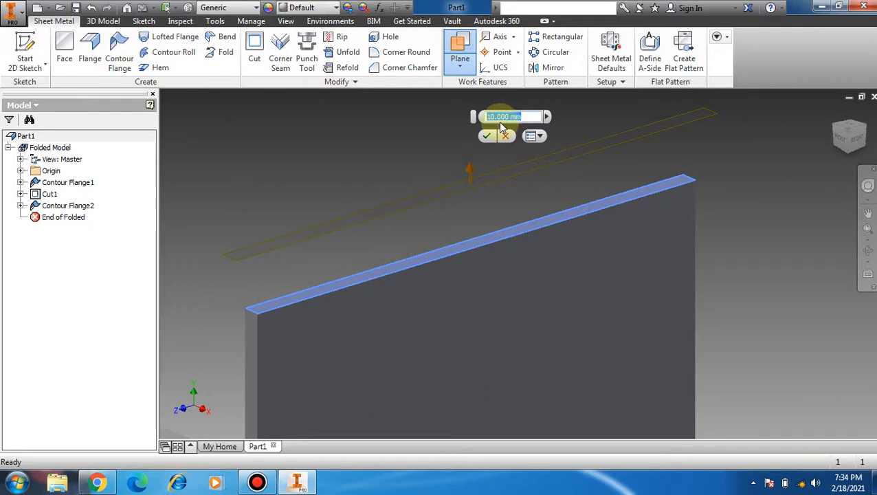
{"action": "type", "text": "20"}
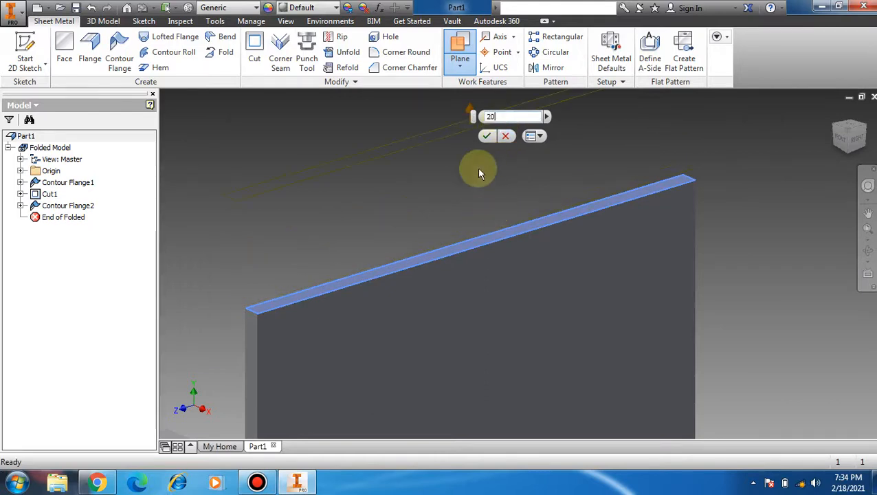
{"action": "left_click", "coordinate": [488, 136]}
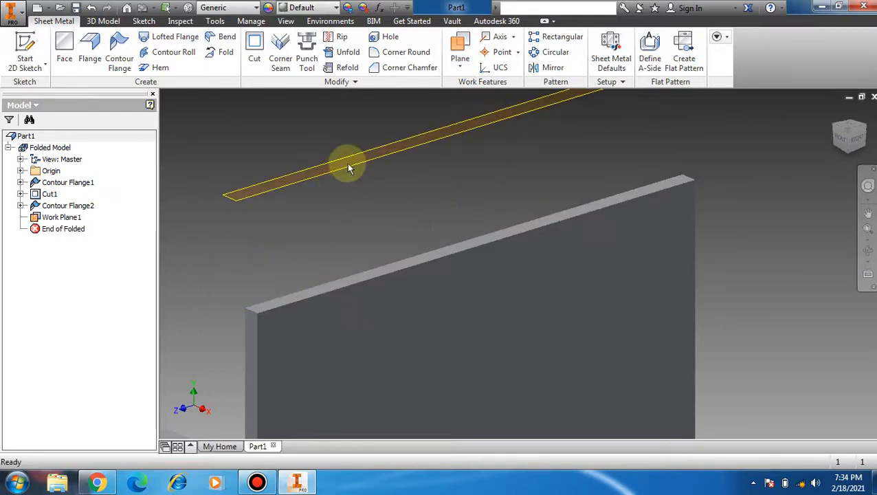
Start a sketch on the offset work plane and draw an upright rectangle about 20 mm outward from the right leg's outer face.
{"action": "scroll", "coordinate": [626, 305], "scroll_direction": "up", "scroll_amount": 3}
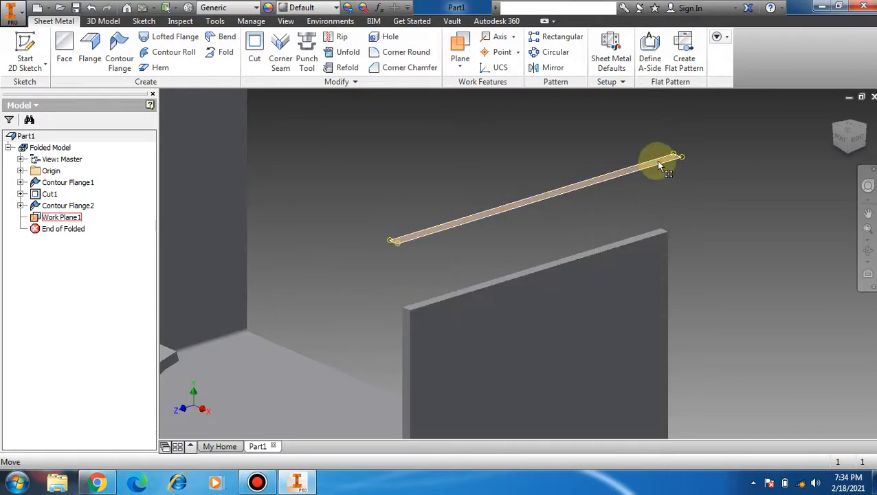
{"action": "left_click", "coordinate": [658, 165]}
{"action": "left_click", "coordinate": [694, 150]}
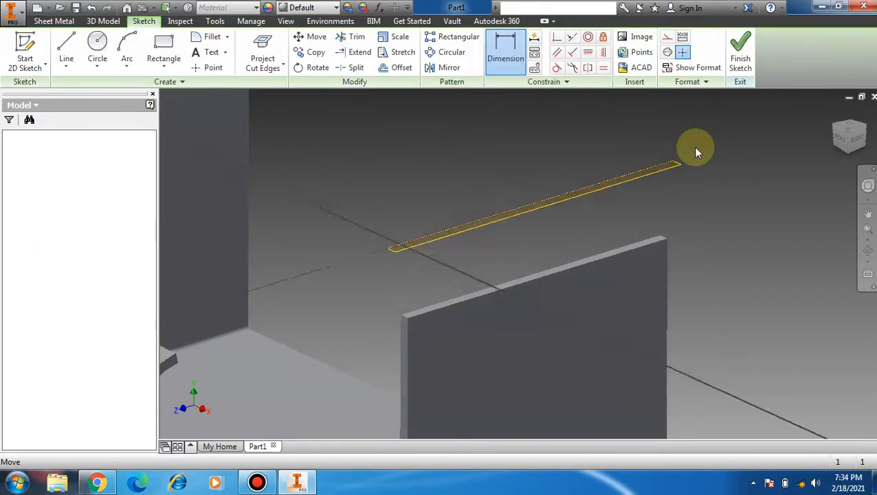
{"action": "left_click", "coordinate": [859, 117]}
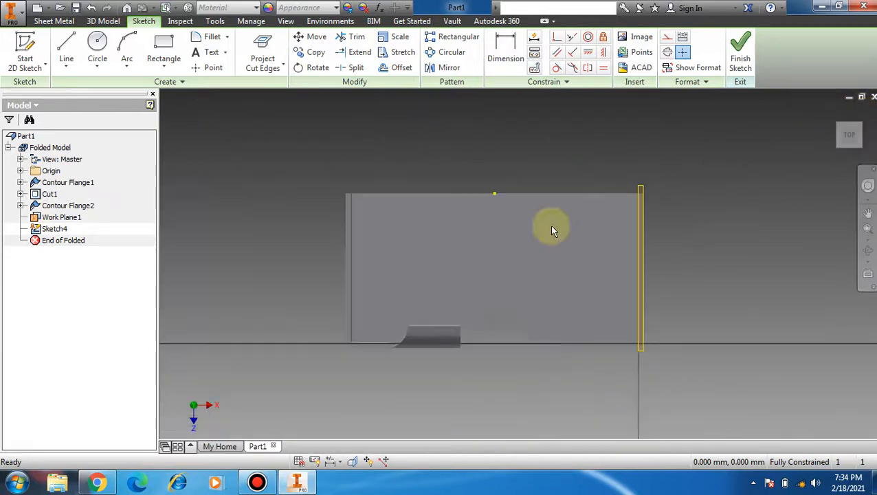
{"action": "left_click", "coordinate": [164, 47]}
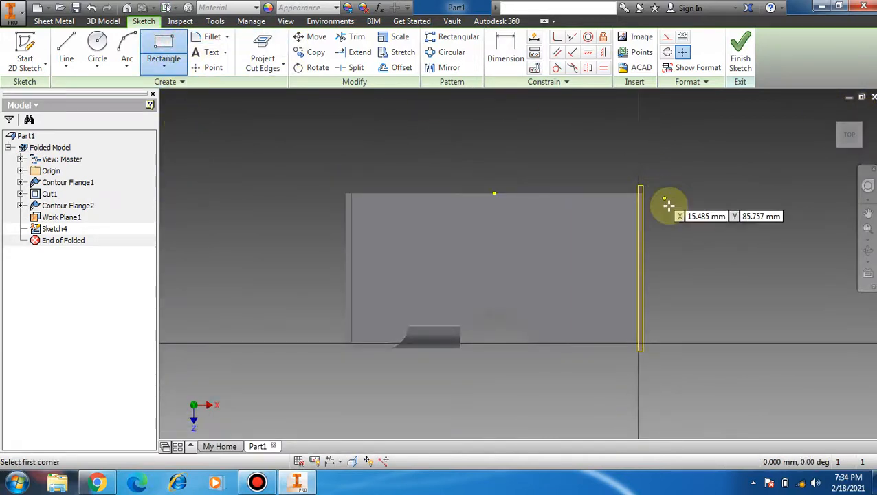
{"action": "left_click", "coordinate": [676, 235]}
{"action": "left_click", "coordinate": [700, 315]}
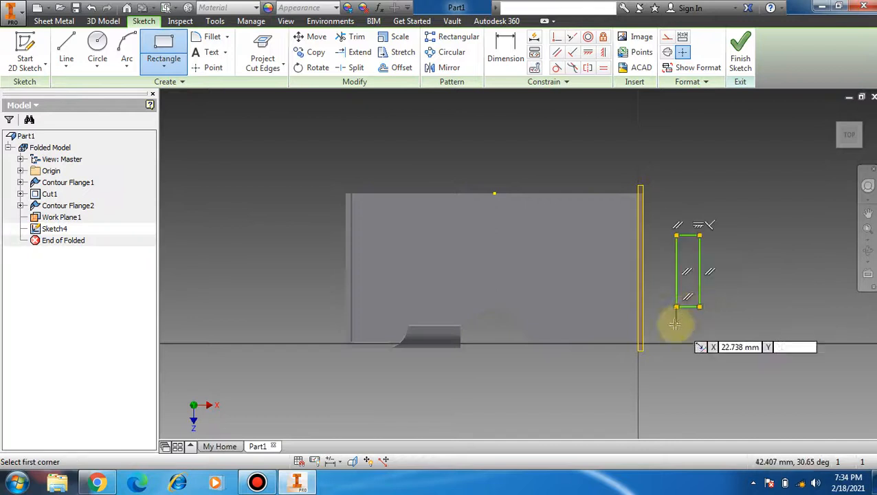
{"action": "scroll", "coordinate": [769, 260], "scroll_direction": "up", "scroll_amount": 3}
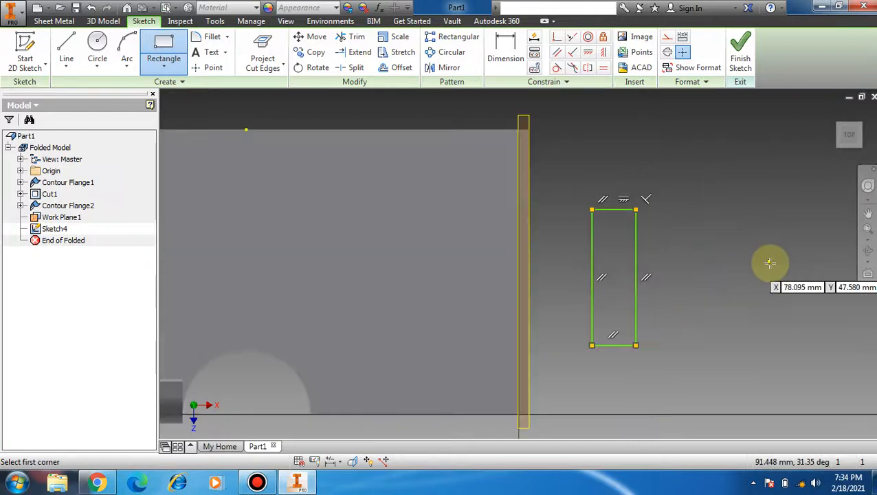
Dimension the rectangle's inner long side to 0 mm from the right leg's outer edge.
{"action": "left_click", "coordinate": [513, 63]}
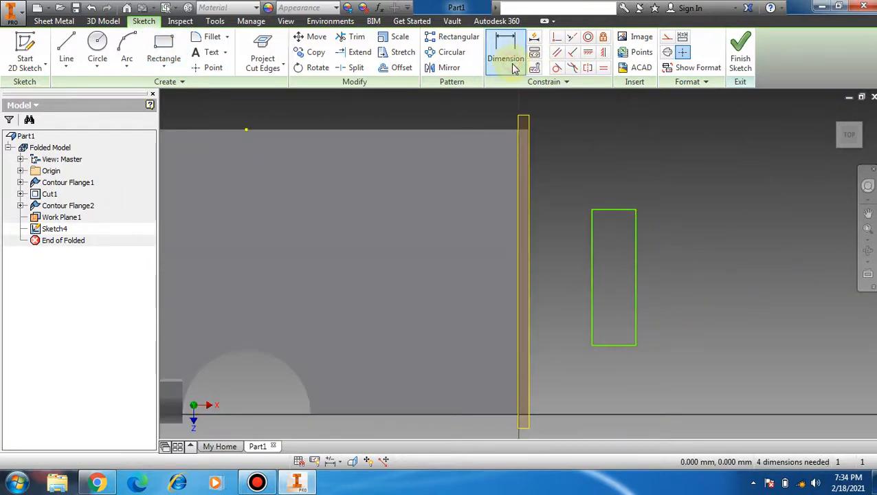
{"action": "left_click", "coordinate": [591, 274]}
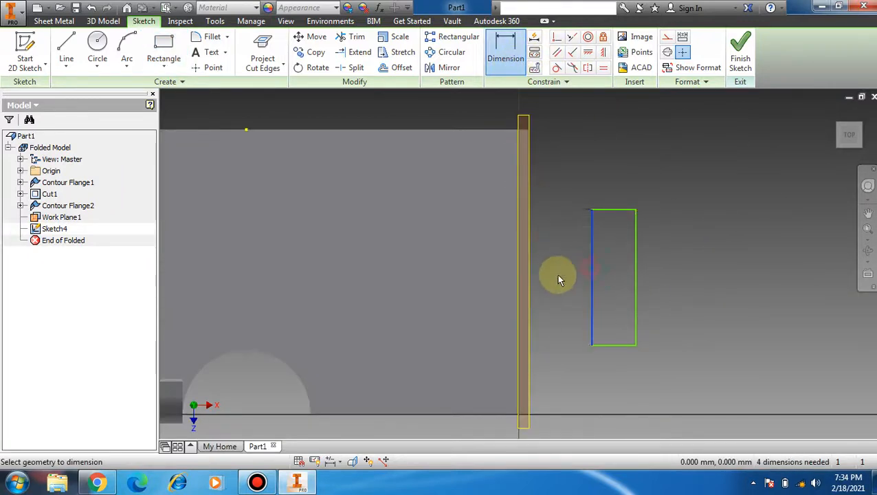
{"action": "left_click", "coordinate": [531, 313]}
{"action": "left_click", "coordinate": [575, 186]}
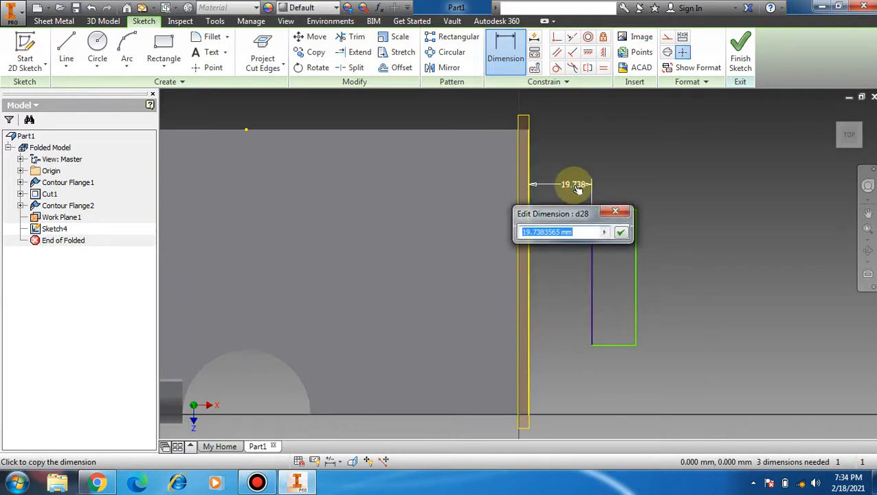
{"action": "type", "text": "0"}
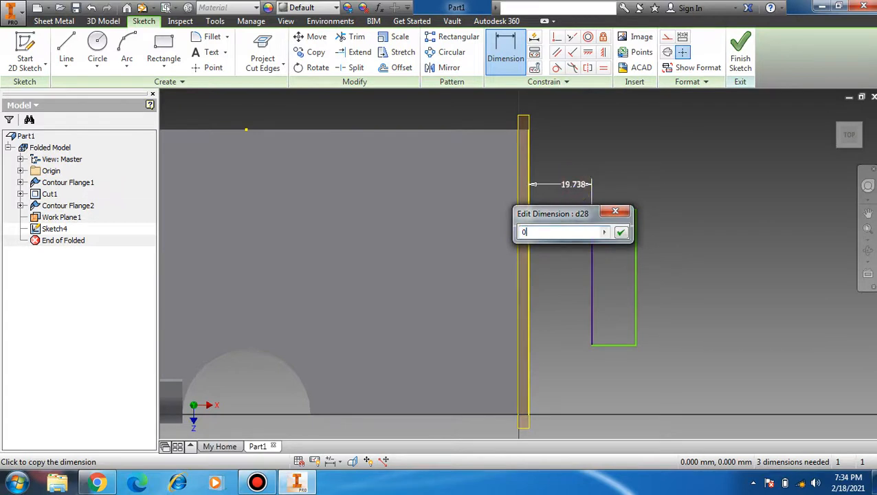
{"action": "left_click", "coordinate": [620, 233]}
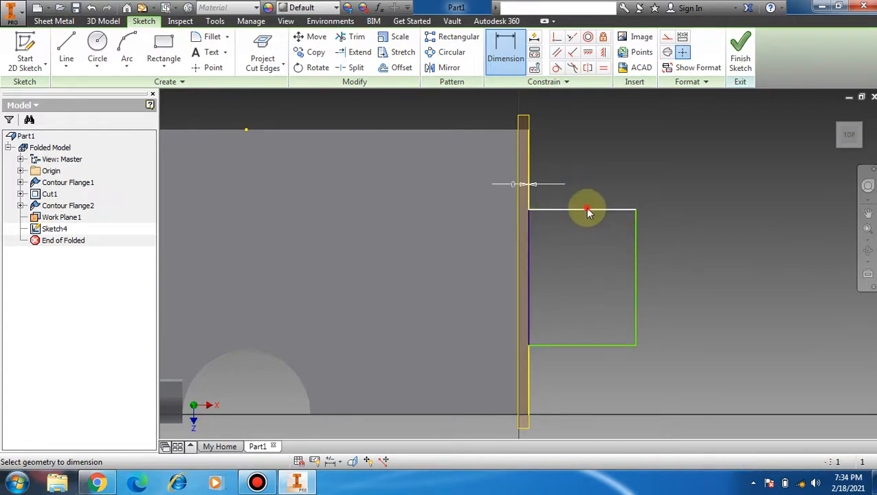
Dimension the rectangle's rear side to 30 mm from the base's back edge.
{"action": "left_click", "coordinate": [586, 209]}
{"action": "left_click", "coordinate": [470, 131]}
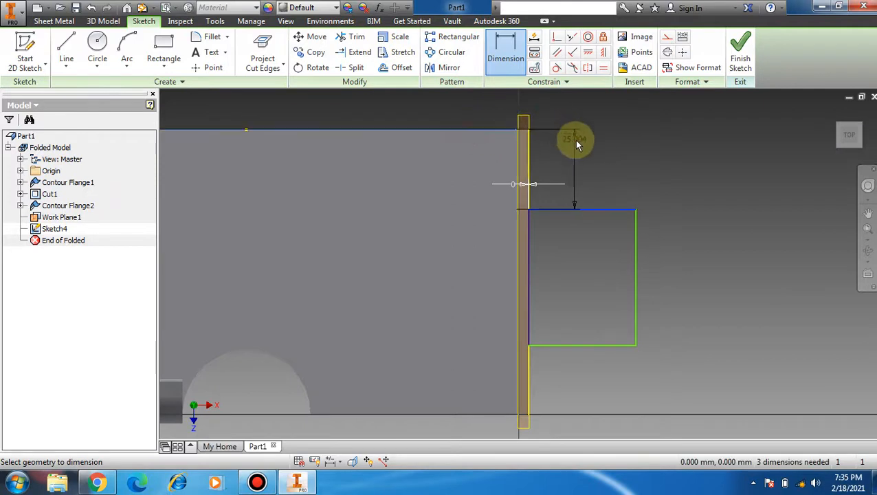
{"action": "left_click", "coordinate": [576, 150]}
{"action": "type", "text": "3"}
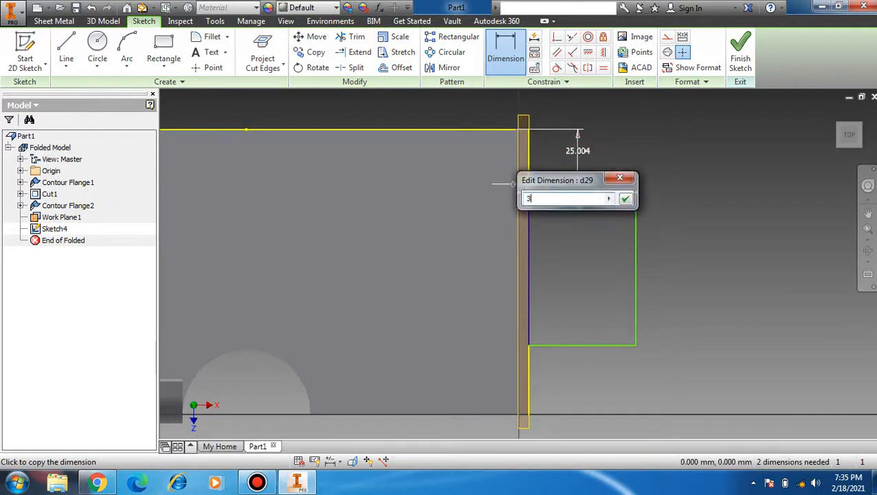
{"action": "type", "text": "0"}
{"action": "left_click", "coordinate": [625, 198]}
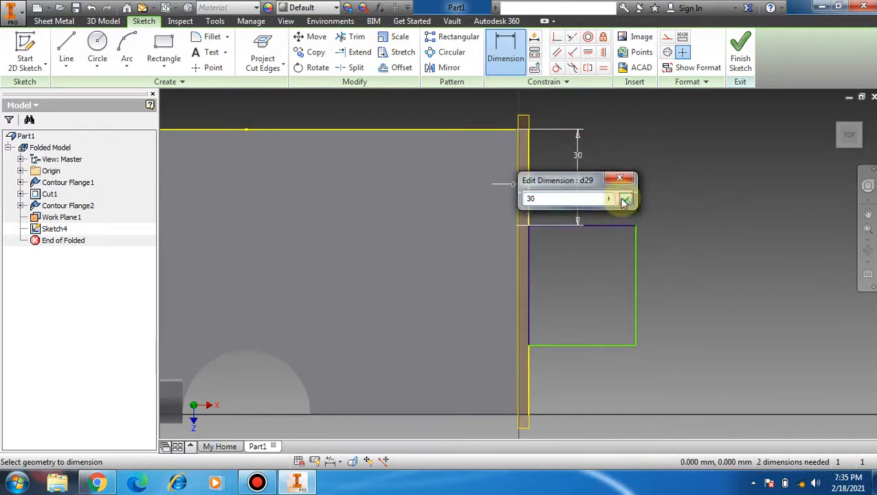
Dimension the rectangle's front side to 30 mm from the base's front edge and finish the sketch.
{"action": "scroll", "coordinate": [604, 270], "scroll_direction": "up", "scroll_amount": 5}
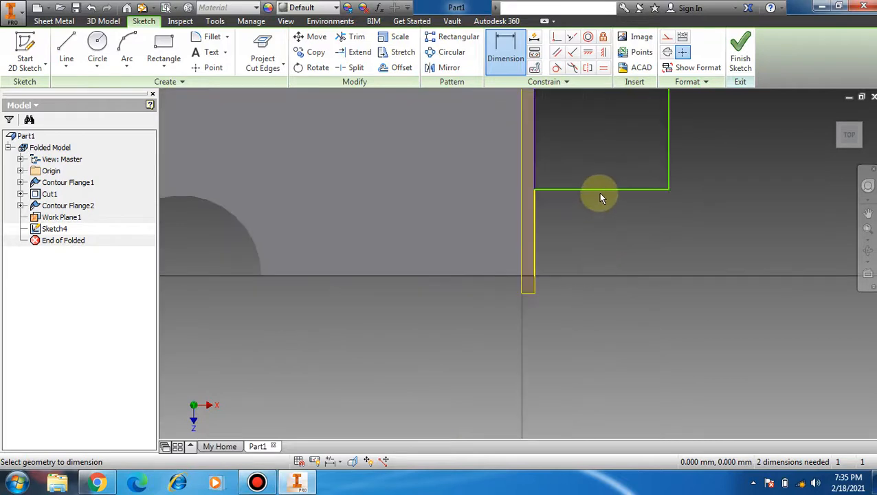
{"action": "left_click", "coordinate": [601, 191]}
{"action": "left_click", "coordinate": [485, 275]}
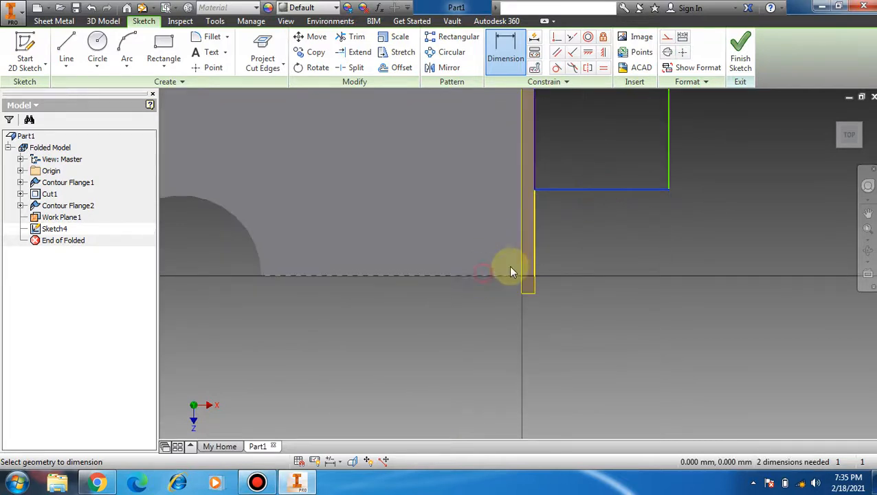
{"action": "left_click", "coordinate": [598, 241]}
{"action": "type", "text": "30"}
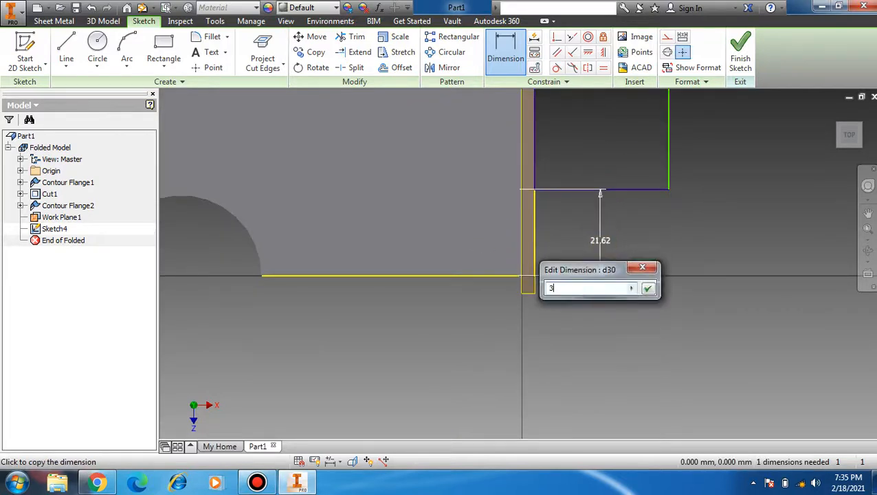
{"action": "left_click", "coordinate": [647, 288]}
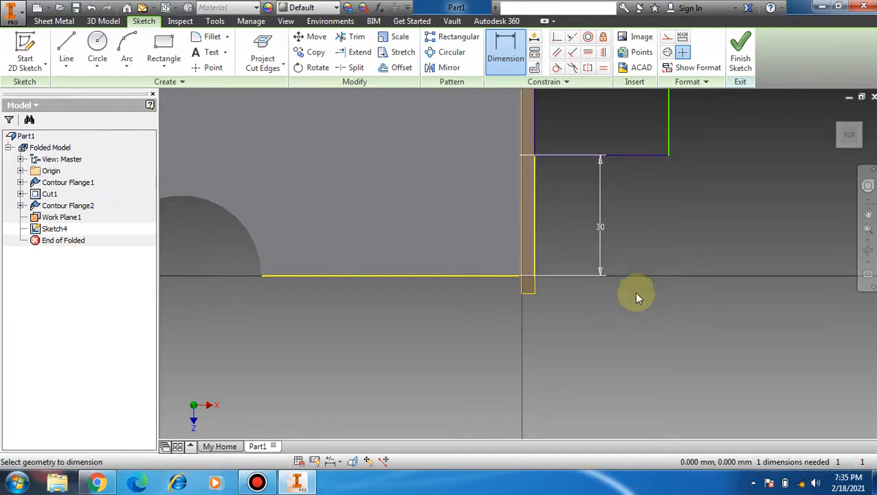
{"action": "scroll", "coordinate": [565, 310], "scroll_direction": "down", "scroll_amount": 4}
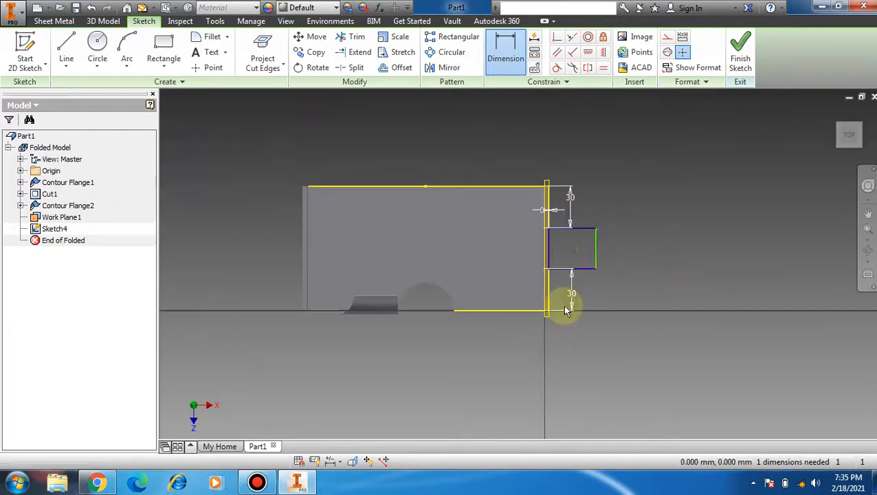
{"action": "left_click", "coordinate": [738, 69]}
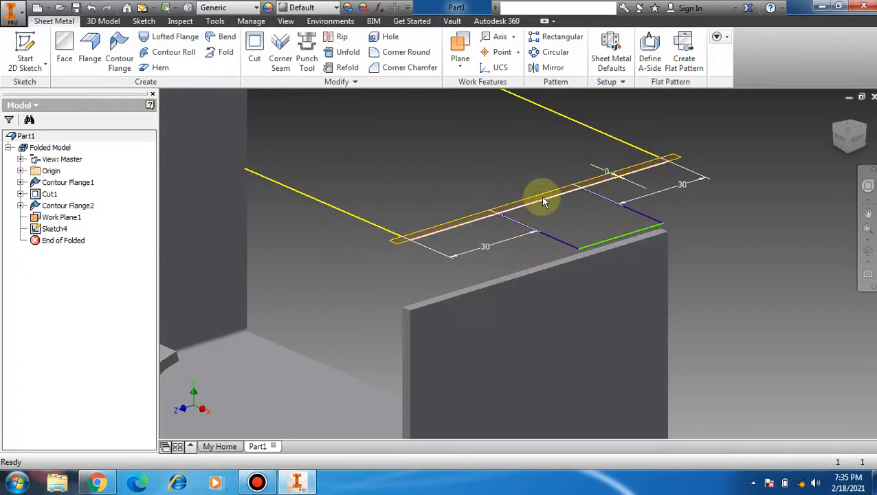
Create a Face from the rectangle with its thickness offset downward, bent to the right leg's inner top edge.
{"action": "scroll", "coordinate": [741, 222], "scroll_direction": "down", "scroll_amount": 3}
{"action": "scroll", "coordinate": [741, 217], "scroll_direction": "up", "scroll_amount": 4}
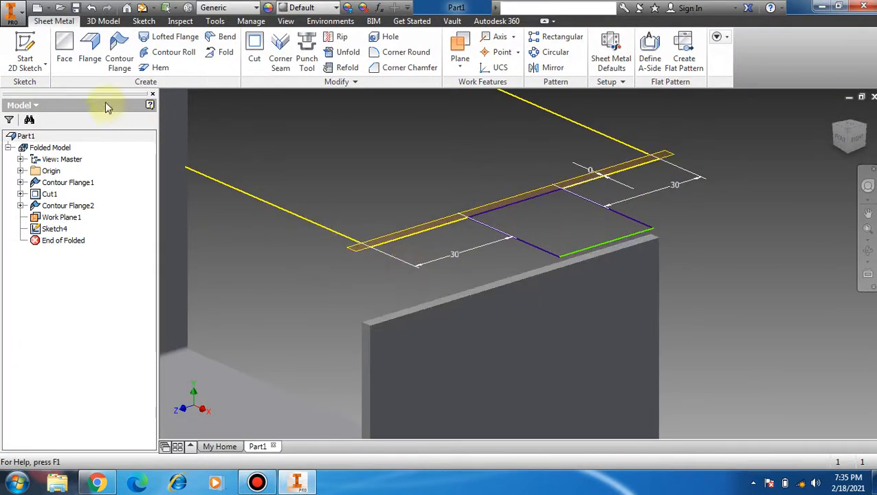
{"action": "left_click", "coordinate": [64, 48]}
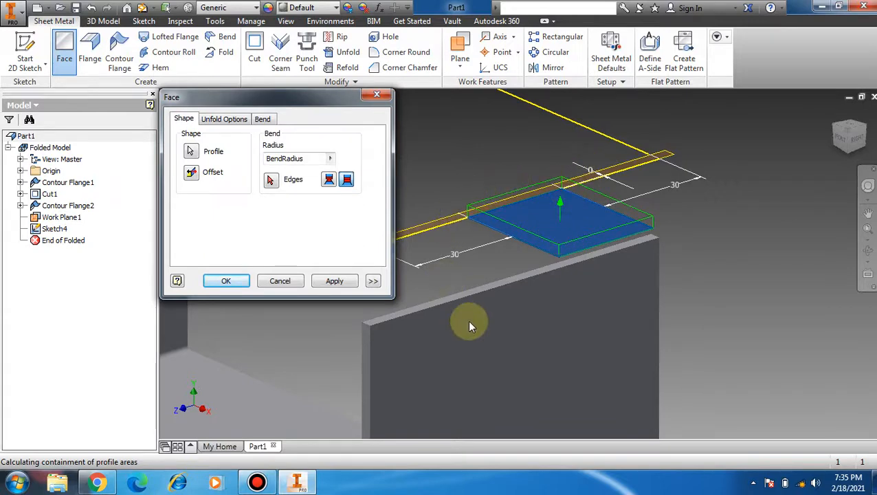
{"action": "left_click", "coordinate": [191, 174]}
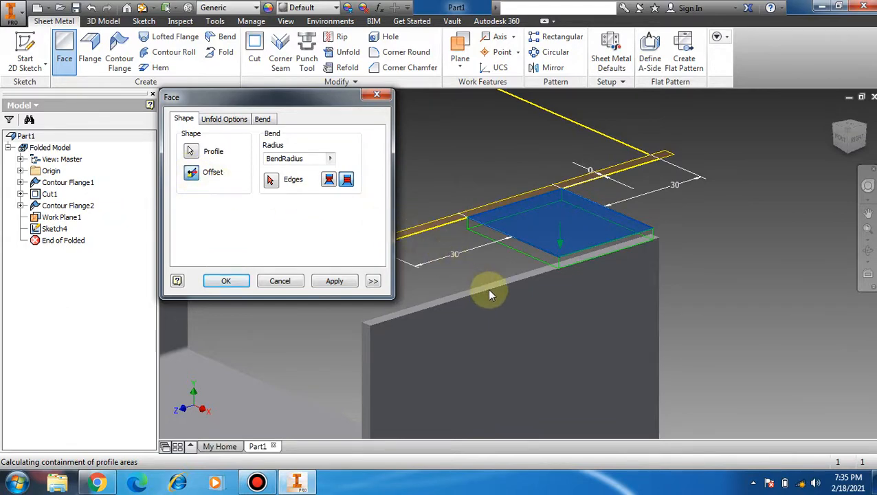
{"action": "scroll", "coordinate": [487, 289], "scroll_direction": "down", "scroll_amount": 3}
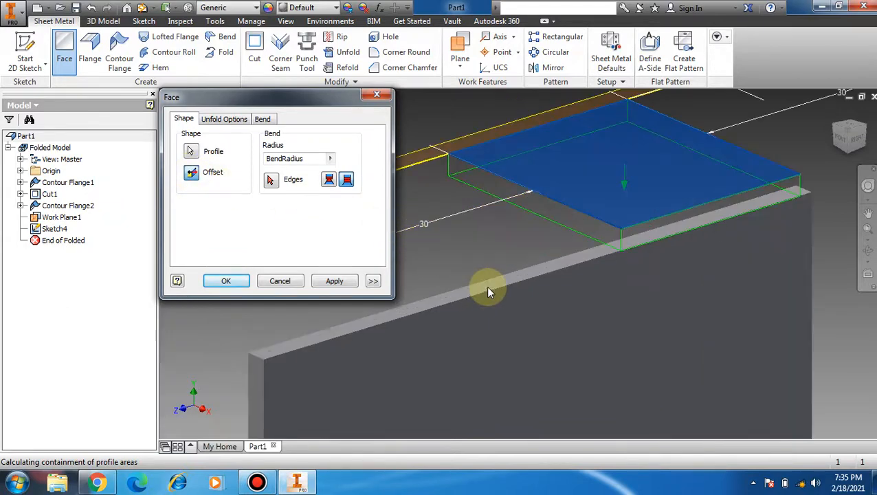
{"action": "left_click", "coordinate": [269, 181]}
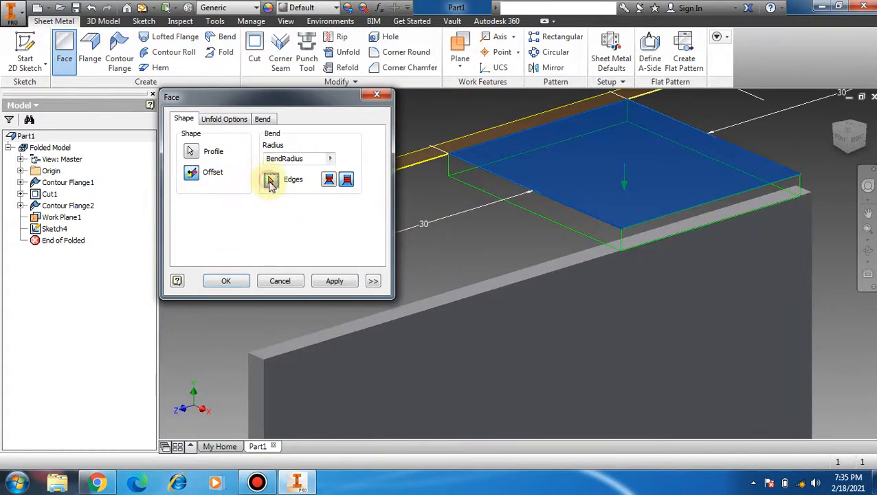
{"action": "left_click", "coordinate": [521, 274]}
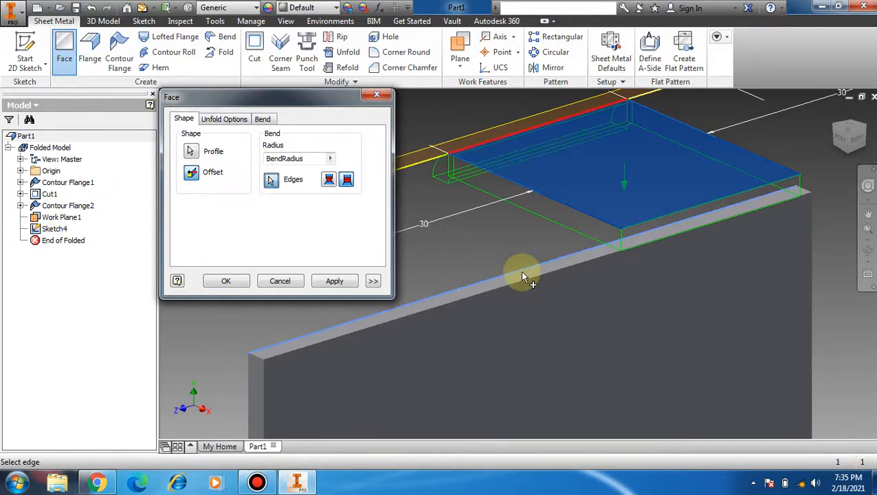
{"action": "left_click", "coordinate": [226, 281]}
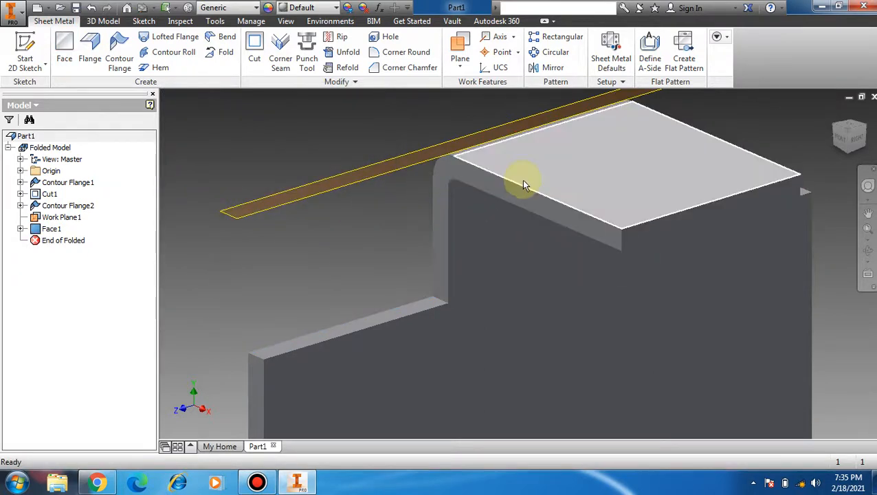
Hide the offset work plane above the right leg.
{"action": "scroll", "coordinate": [523, 179], "scroll_direction": "up", "scroll_amount": 5}
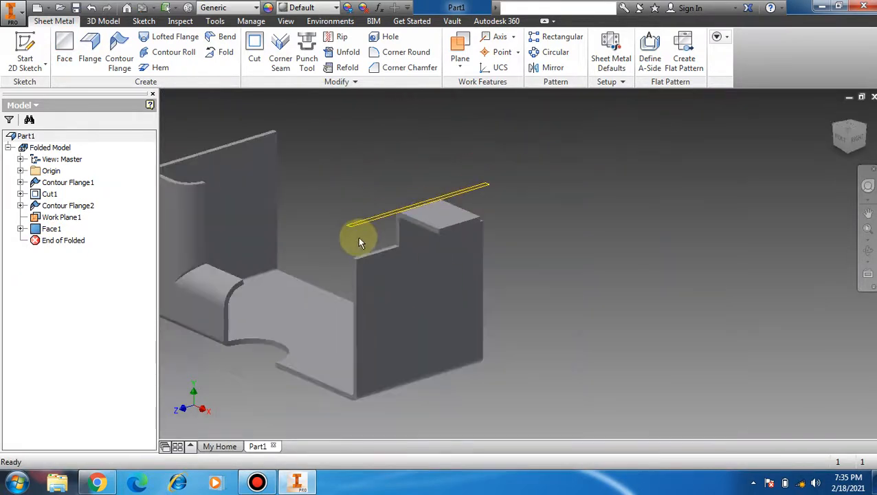
{"action": "right_click", "coordinate": [360, 223]}
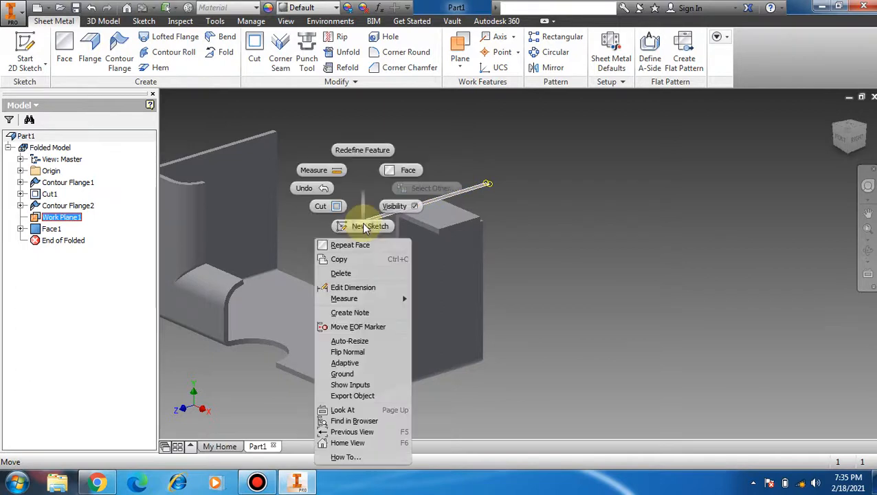
{"action": "left_click", "coordinate": [395, 206]}
{"action": "scroll", "coordinate": [600, 185], "scroll_direction": "up", "scroll_amount": 3}
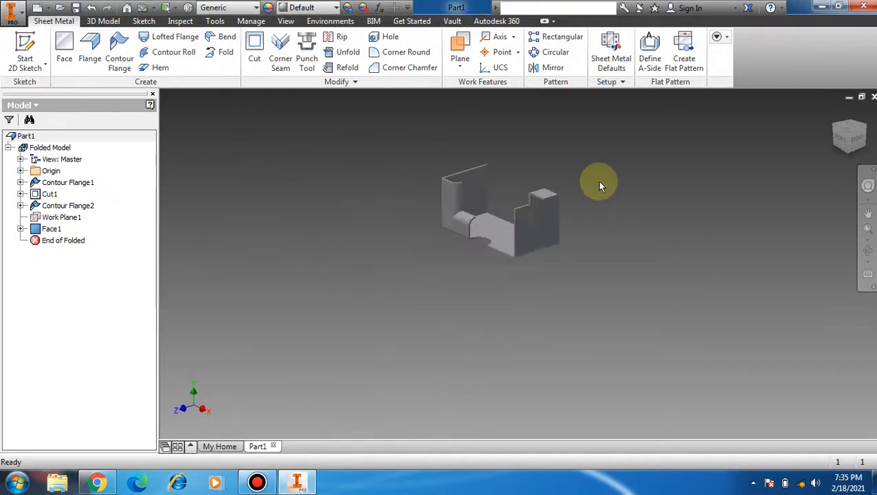
{"action": "scroll", "coordinate": [598, 181], "scroll_direction": "down", "scroll_amount": 5}
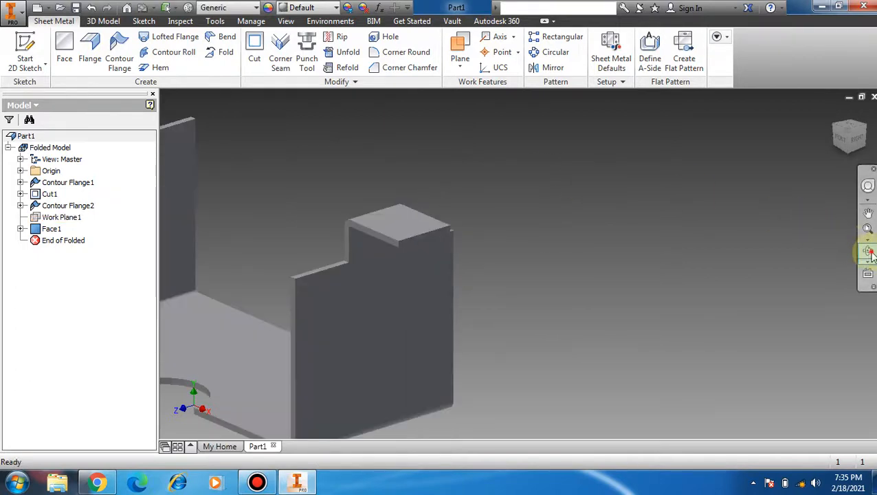
Start a Mirror and select Contour Flange1, Face1 and Contour Flange2 as the features.
{"action": "left_click", "coordinate": [396, 339]}
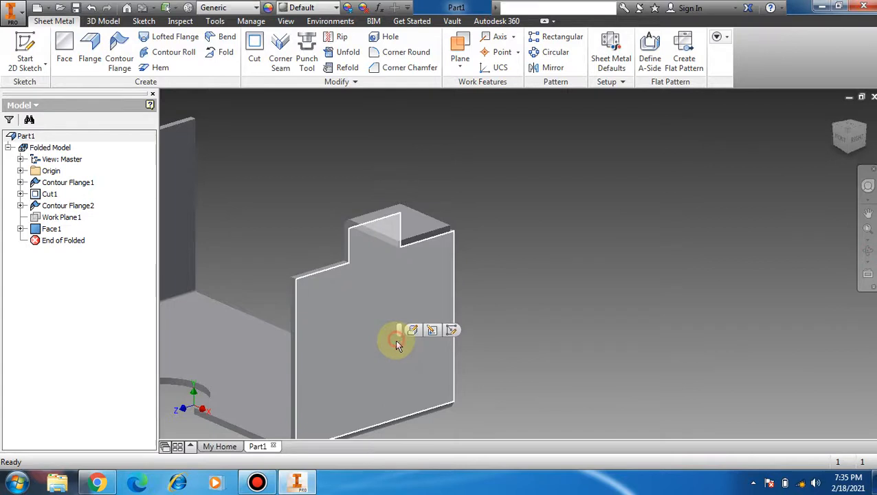
{"action": "left_click", "coordinate": [868, 250]}
{"action": "left_click_drag", "start_coordinate": [455, 349], "coordinate": [612, 314]}
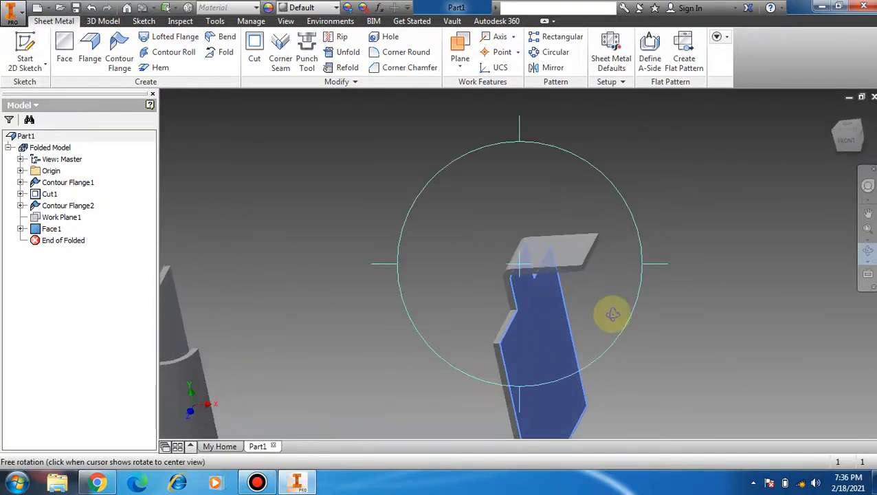
{"action": "scroll", "coordinate": [654, 271], "scroll_direction": "up", "scroll_amount": 3}
{"action": "left_click_drag", "start_coordinate": [452, 353], "coordinate": [446, 377]}
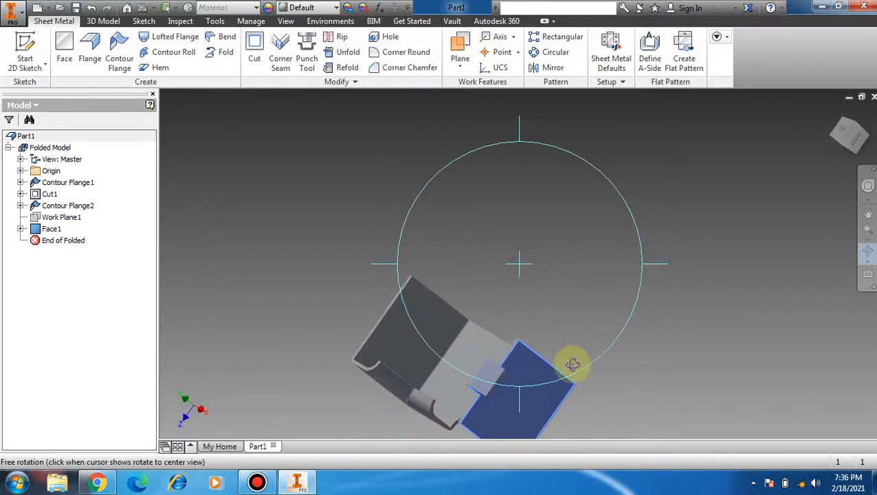
{"action": "key", "text": "Escape"}
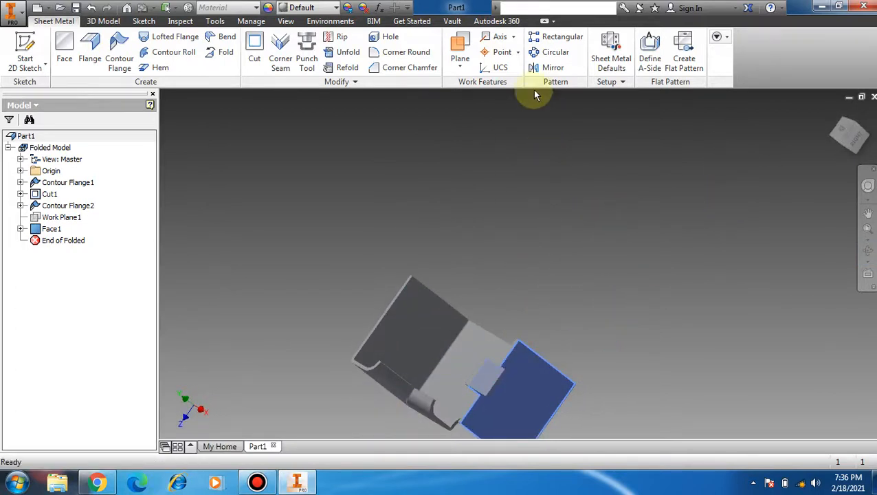
{"action": "left_click", "coordinate": [546, 72]}
{"action": "scroll", "coordinate": [494, 284], "scroll_direction": "up", "scroll_amount": 3}
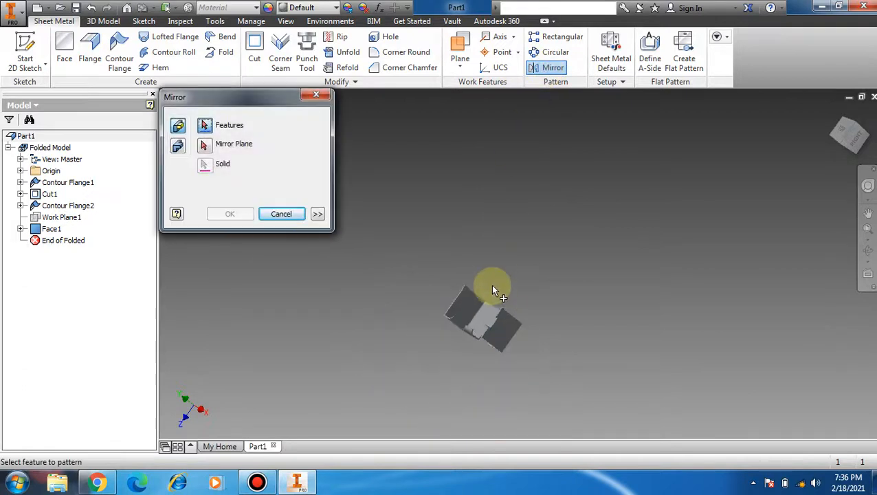
{"action": "scroll", "coordinate": [518, 356], "scroll_direction": "down", "scroll_amount": 4}
{"action": "left_click", "coordinate": [401, 253]}
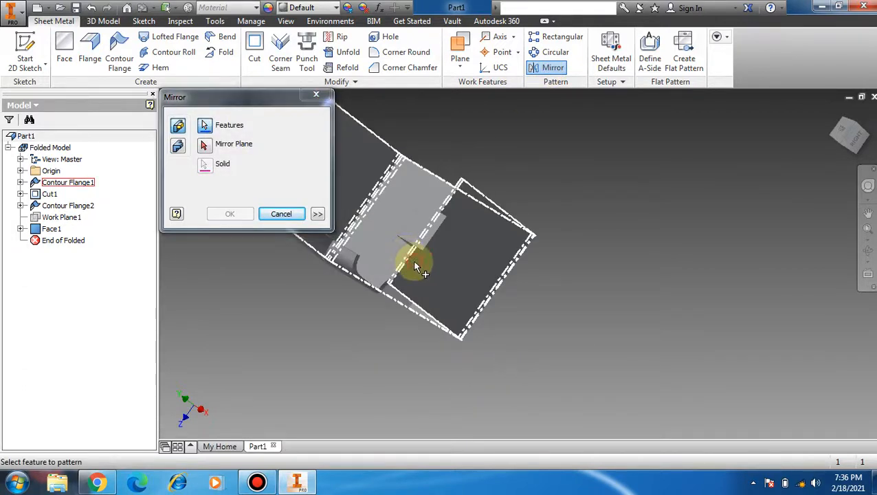
{"action": "scroll", "coordinate": [584, 182], "scroll_direction": "up", "scroll_amount": 2}
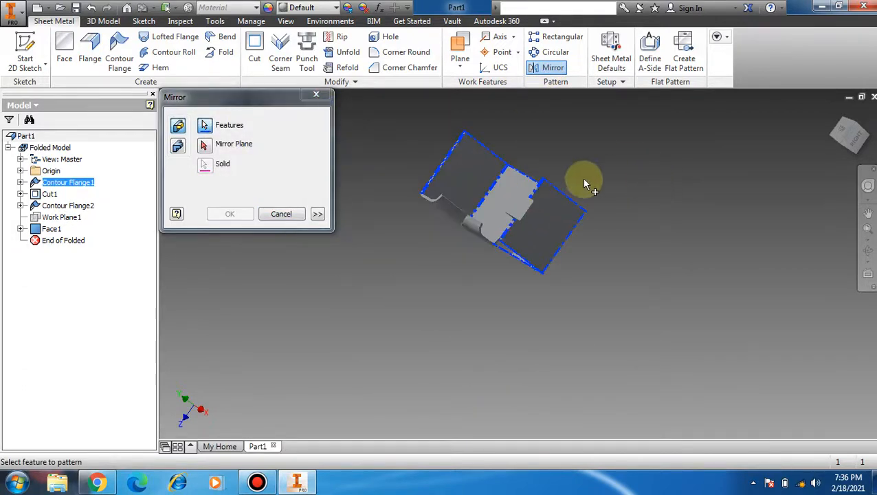
{"action": "left_click", "coordinate": [519, 204]}
{"action": "left_click", "coordinate": [483, 235]}
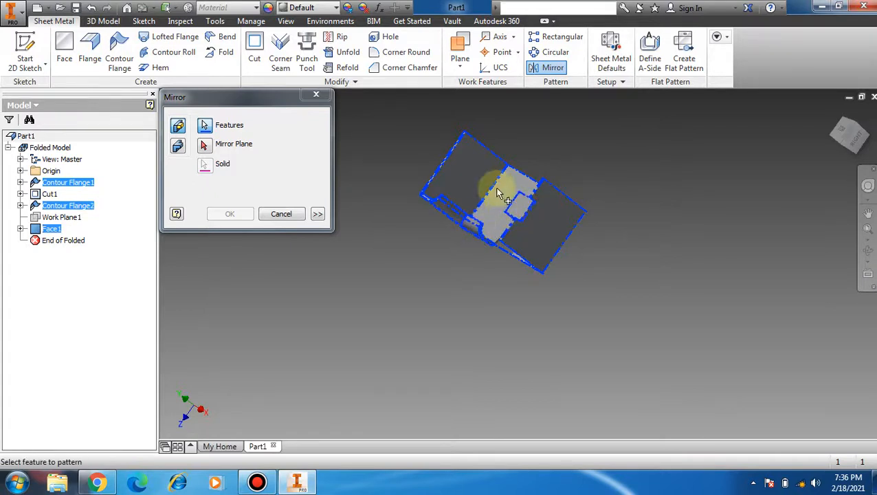
{"action": "scroll", "coordinate": [561, 147], "scroll_direction": "down", "scroll_amount": 2}
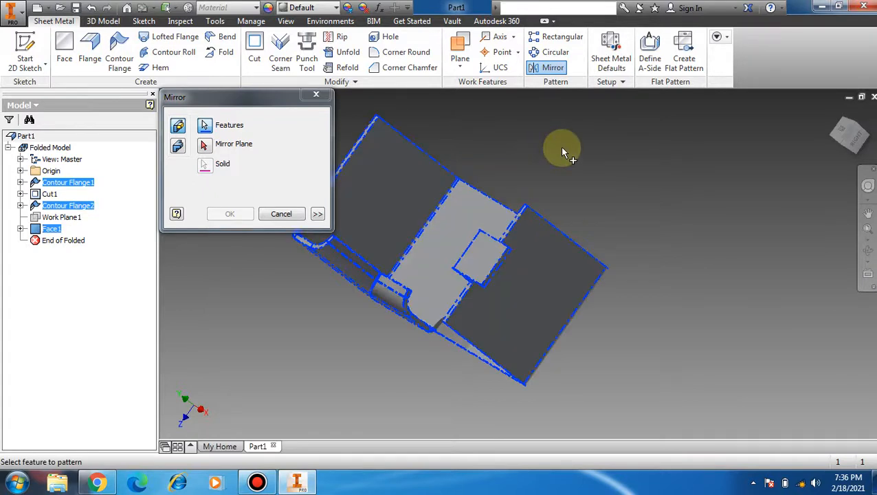
Use the part's rear thickness face as the mirror plane and complete the mirror.
{"action": "left_click", "coordinate": [206, 148]}
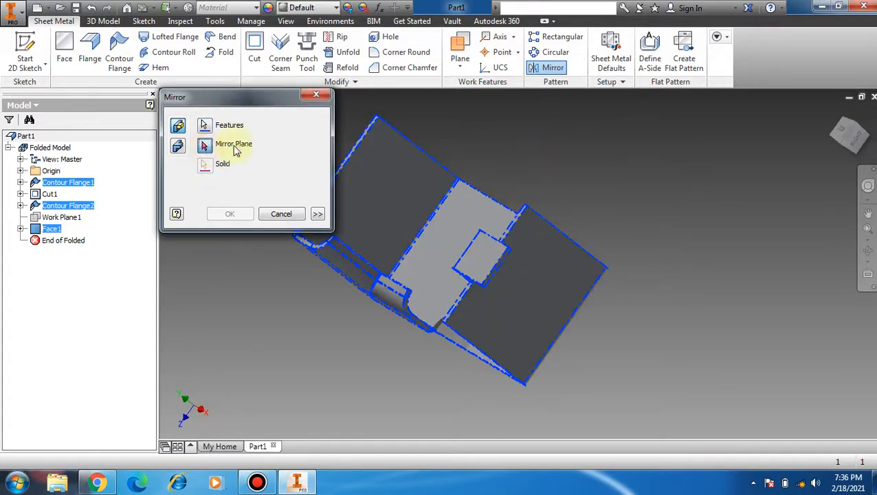
{"action": "left_click", "coordinate": [867, 250]}
{"action": "left_click_drag", "start_coordinate": [635, 289], "coordinate": [566, 367]}
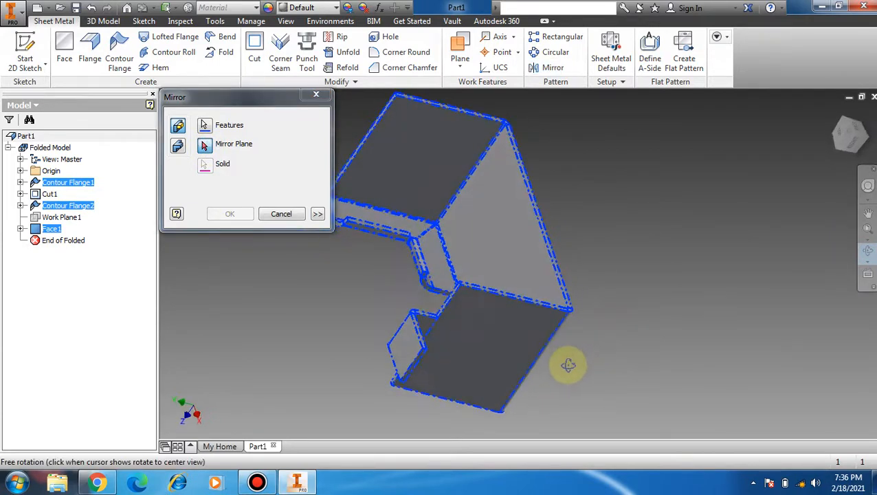
{"action": "scroll", "coordinate": [540, 157], "scroll_direction": "down", "scroll_amount": 3}
{"action": "scroll", "coordinate": [540, 157], "scroll_direction": "down", "scroll_amount": 2}
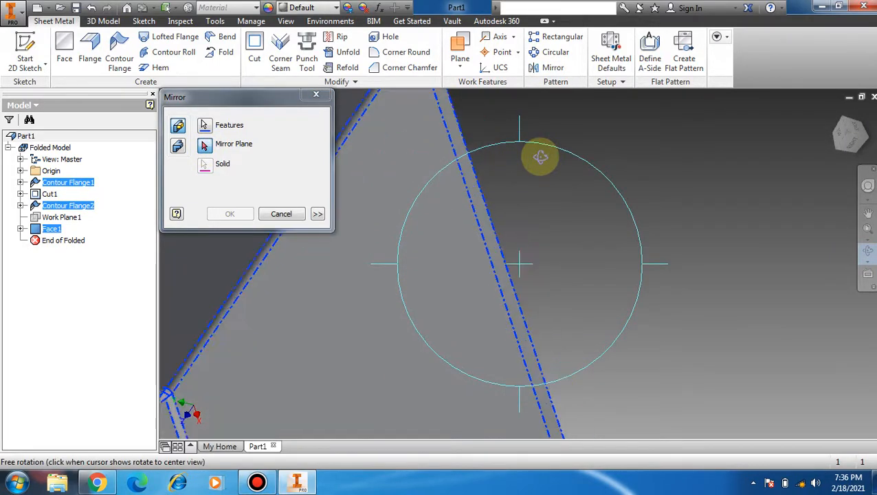
{"action": "scroll", "coordinate": [541, 159], "scroll_direction": "up", "scroll_amount": 5}
{"action": "scroll", "coordinate": [543, 360], "scroll_direction": "down", "scroll_amount": 2}
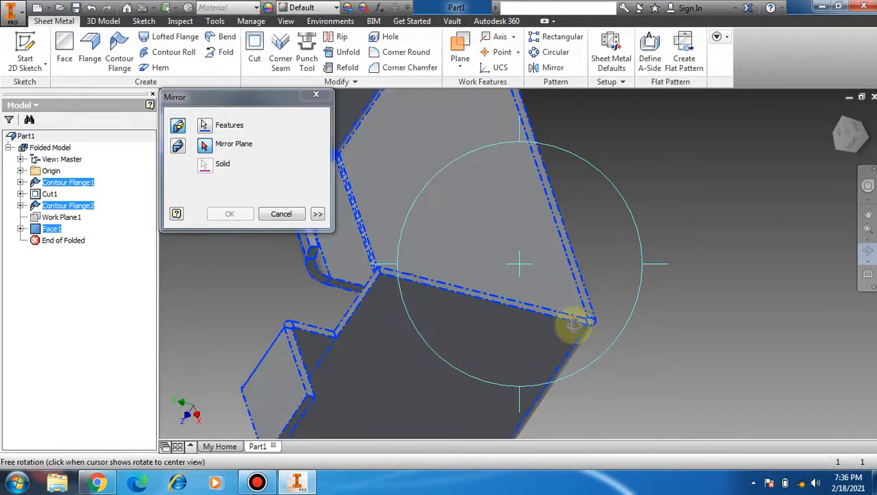
{"action": "key", "text": "Escape"}
{"action": "left_click", "coordinate": [533, 311]}
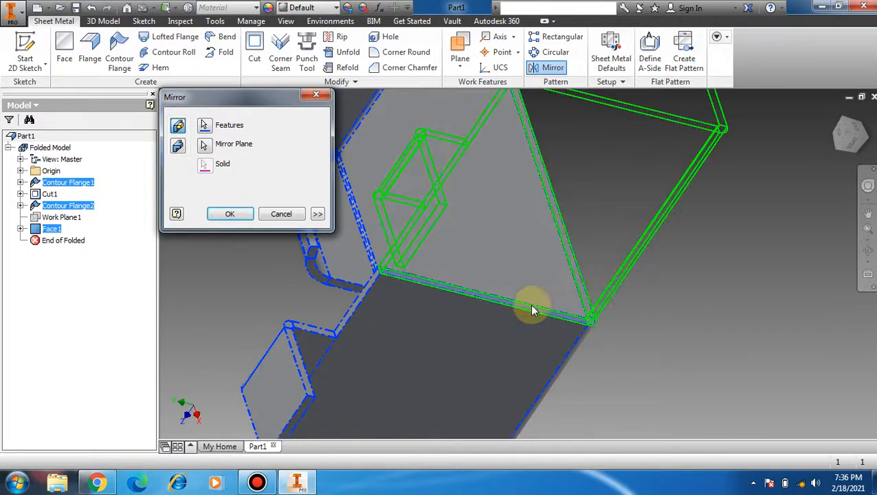
{"action": "scroll", "coordinate": [554, 276], "scroll_direction": "up", "scroll_amount": 5}
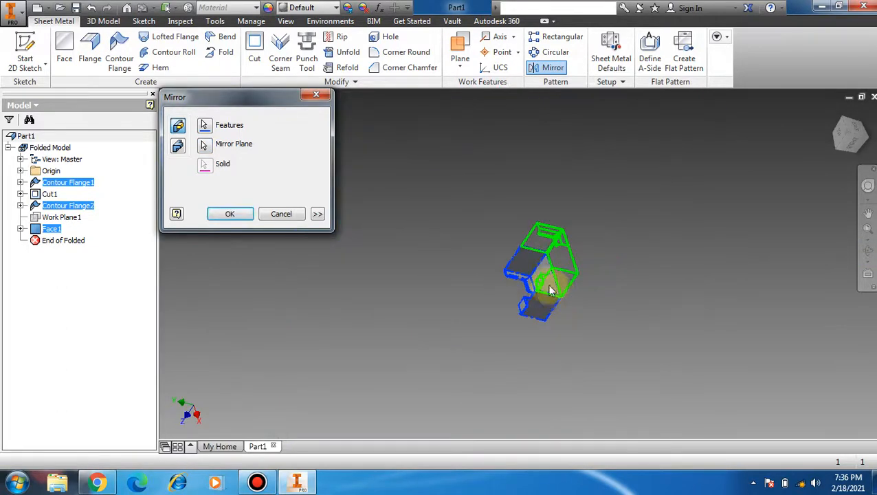
{"action": "left_click", "coordinate": [230, 214]}
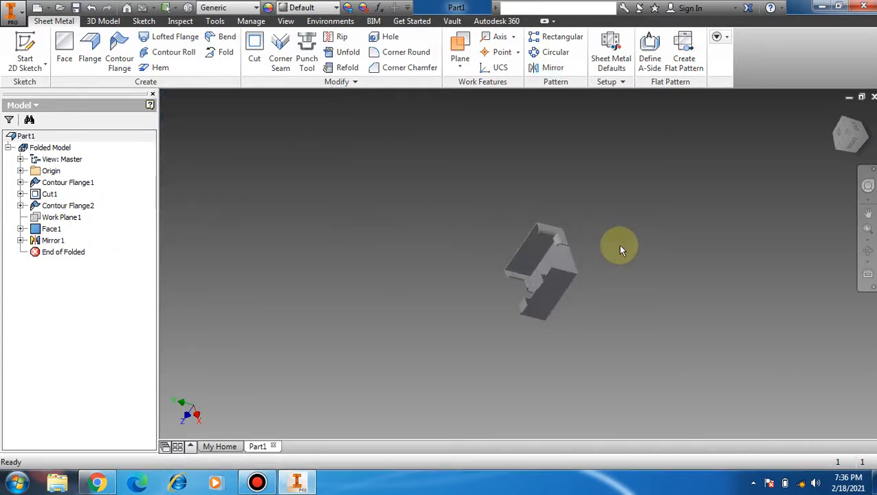
Unfold the bend between the base and the small front flange, keeping the base face stationary.
{"action": "scroll", "coordinate": [618, 245], "scroll_direction": "down", "scroll_amount": 5}
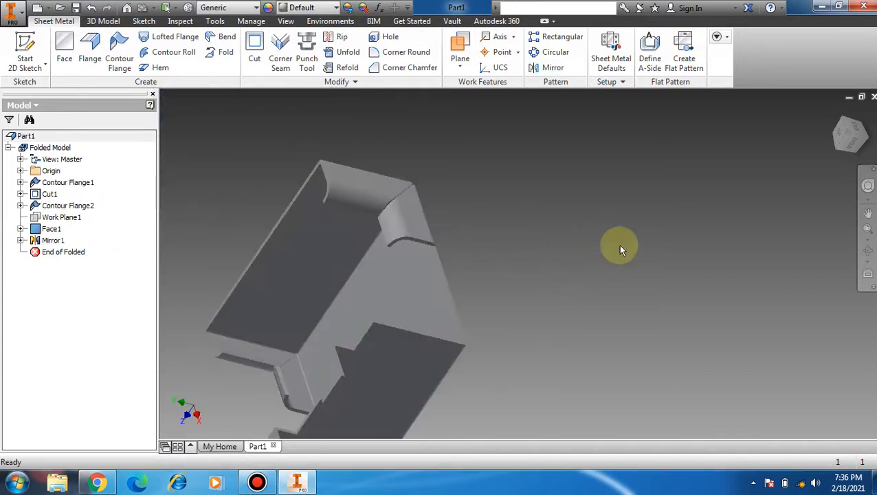
{"action": "left_click", "coordinate": [868, 252]}
{"action": "mouse_move", "coordinate": [548, 258]}
{"action": "left_mouse_down"}
{"action": "mouse_move", "coordinate": [630, 199]}
{"action": "mouse_move", "coordinate": [535, 270]}
{"action": "left_mouse_up"}
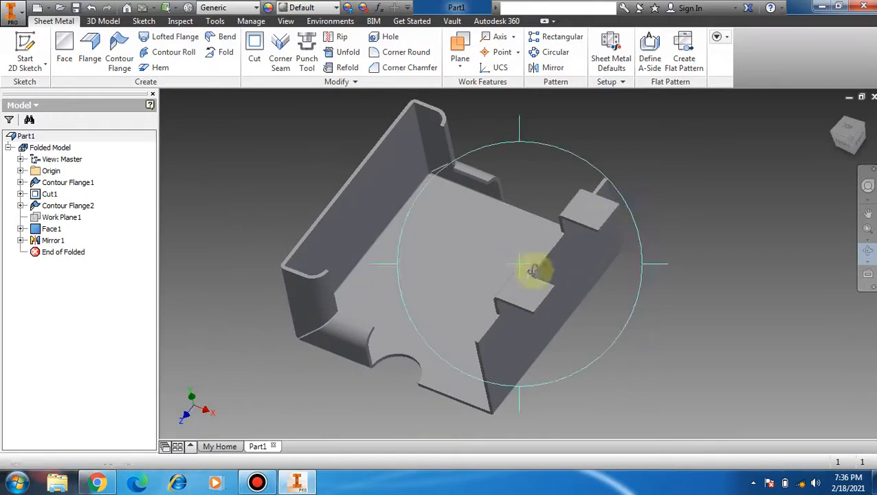
{"action": "left_click", "coordinate": [547, 270]}
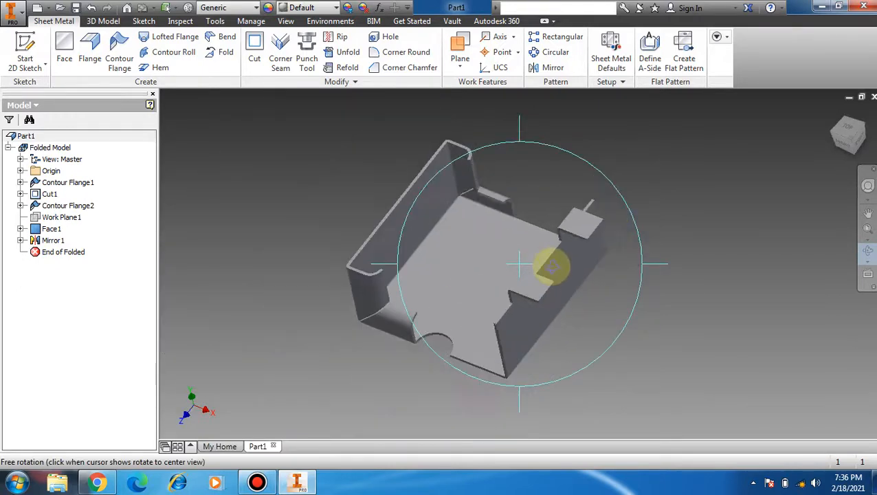
{"action": "key", "text": "Escape"}
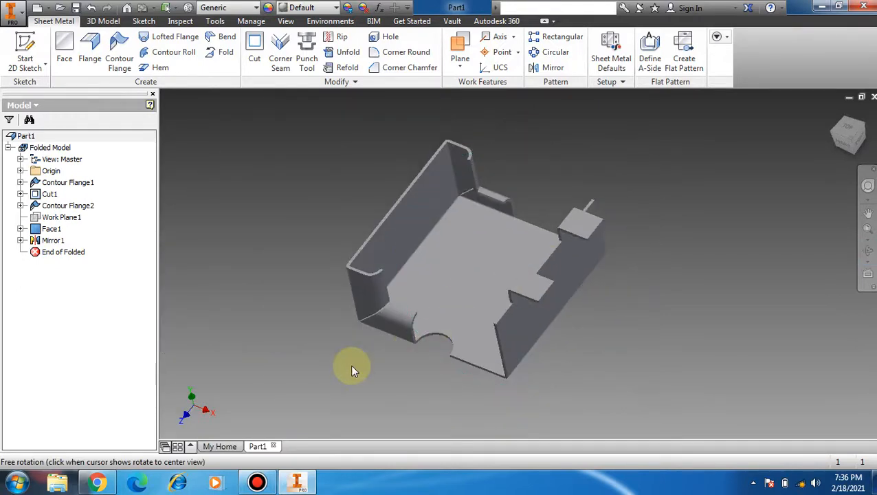
{"action": "scroll", "coordinate": [387, 348], "scroll_direction": "down", "scroll_amount": 3}
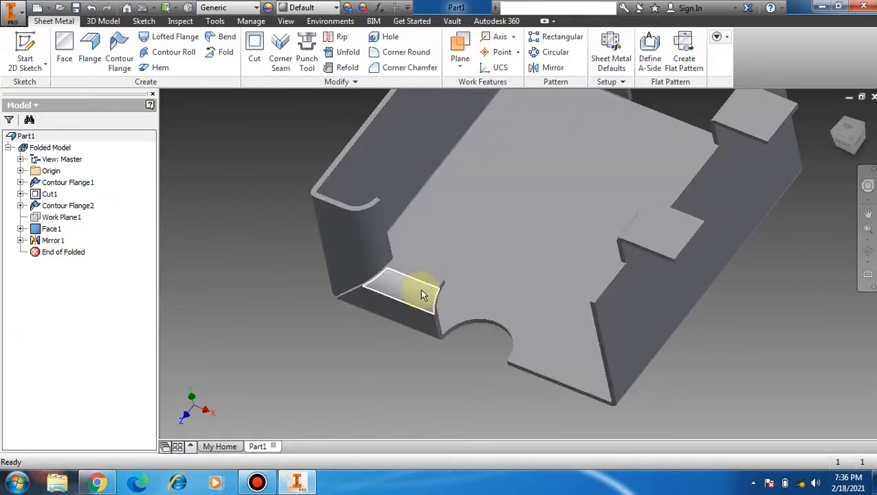
{"action": "left_click", "coordinate": [347, 54]}
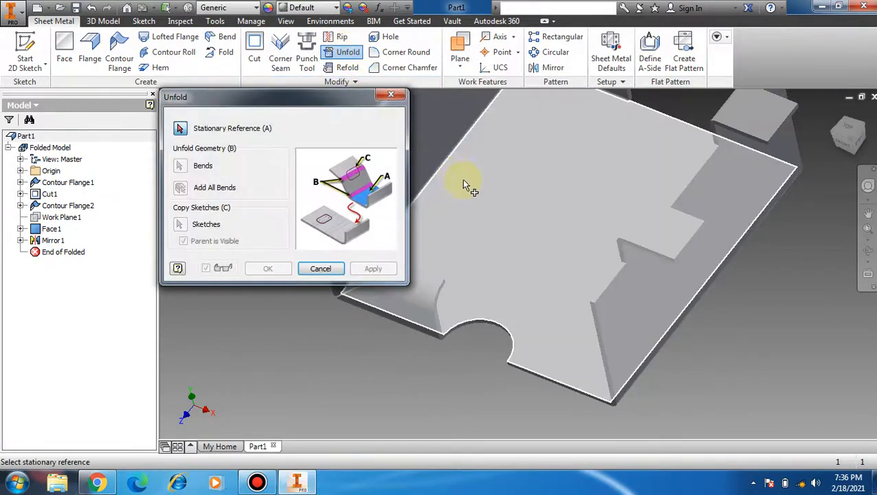
{"action": "left_click", "coordinate": [482, 199]}
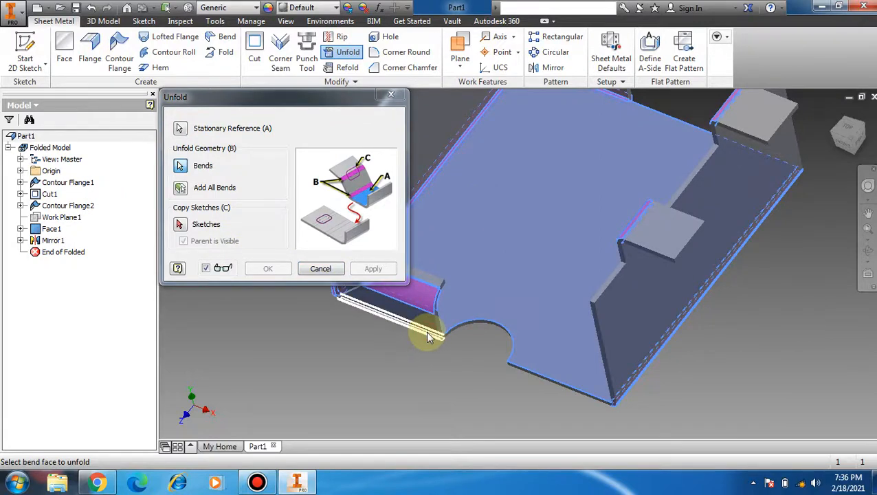
{"action": "left_click", "coordinate": [426, 333]}
{"action": "left_click", "coordinate": [269, 269]}
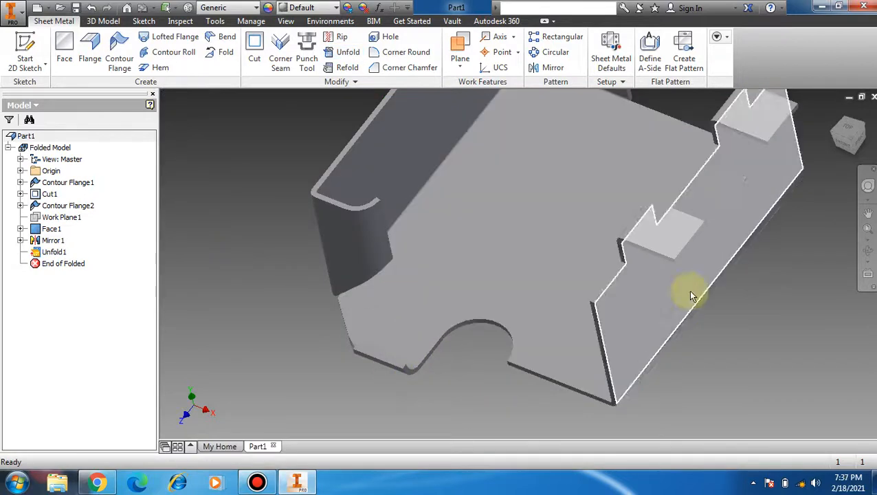
Start a sketch on the base's top face and project the part's cut edges into it.
{"action": "left_click", "coordinate": [868, 253]}
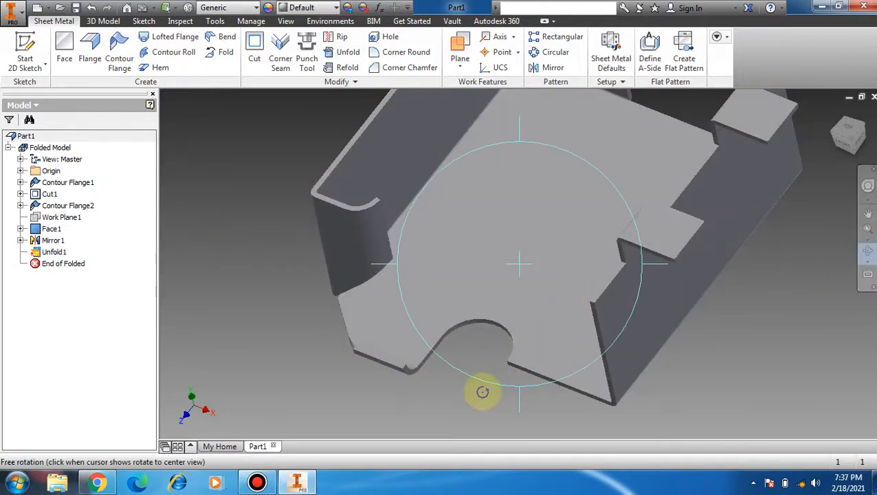
{"action": "left_click_drag", "start_coordinate": [484, 391], "coordinate": [516, 388]}
{"action": "key", "text": "Escape"}
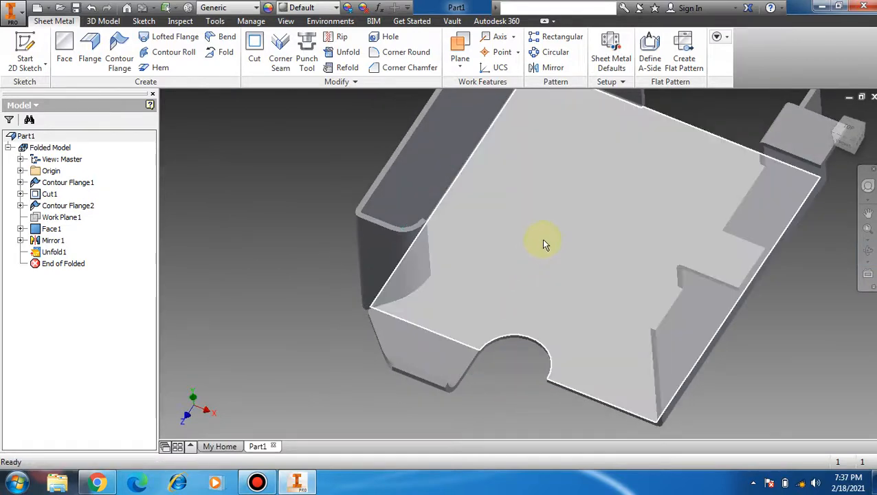
{"action": "left_click", "coordinate": [546, 232]}
{"action": "left_click", "coordinate": [603, 222]}
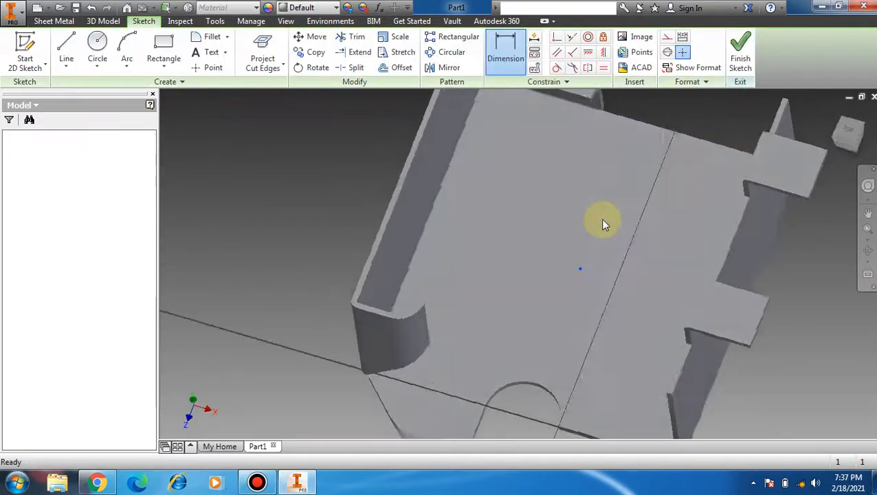
{"action": "left_click", "coordinate": [266, 67]}
{"action": "left_click", "coordinate": [285, 111]}
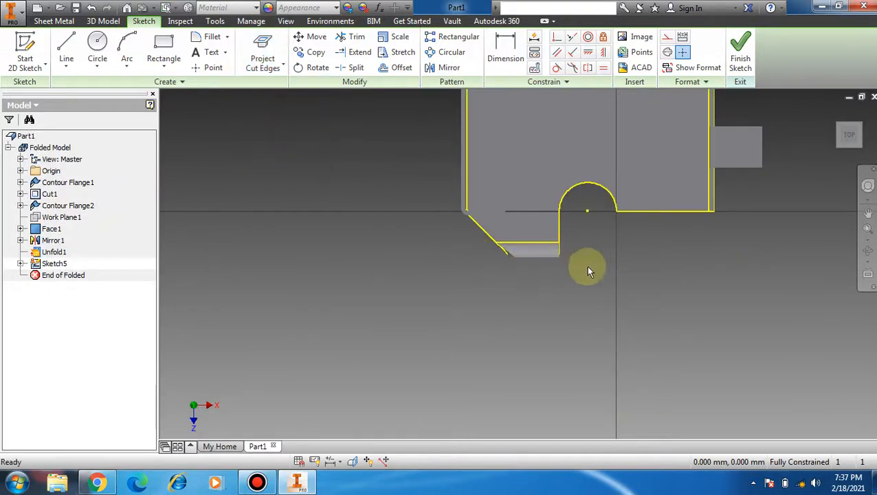
Sketch a narrow rectangle about 14 mm wide, extending from the base across and beyond the unfolded front flange.
{"action": "scroll", "coordinate": [589, 270], "scroll_direction": "up", "scroll_amount": 2}
{"action": "scroll", "coordinate": [589, 269], "scroll_direction": "down", "scroll_amount": 2}
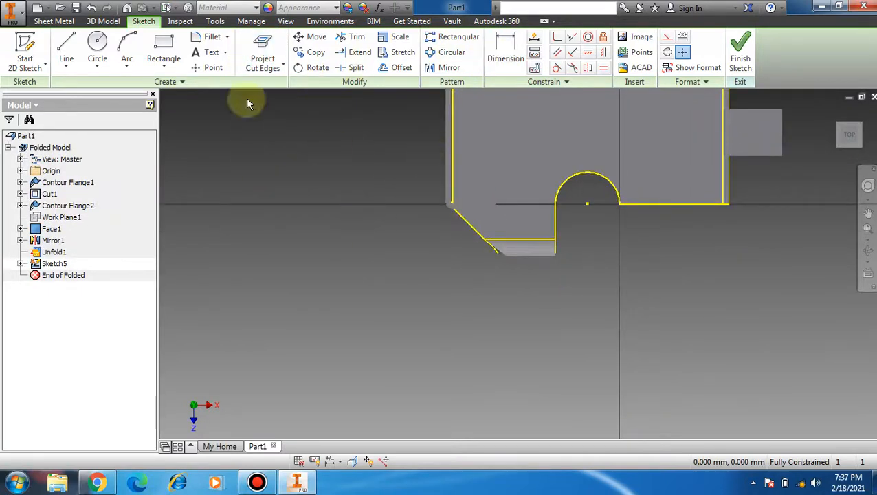
{"action": "left_click", "coordinate": [163, 55]}
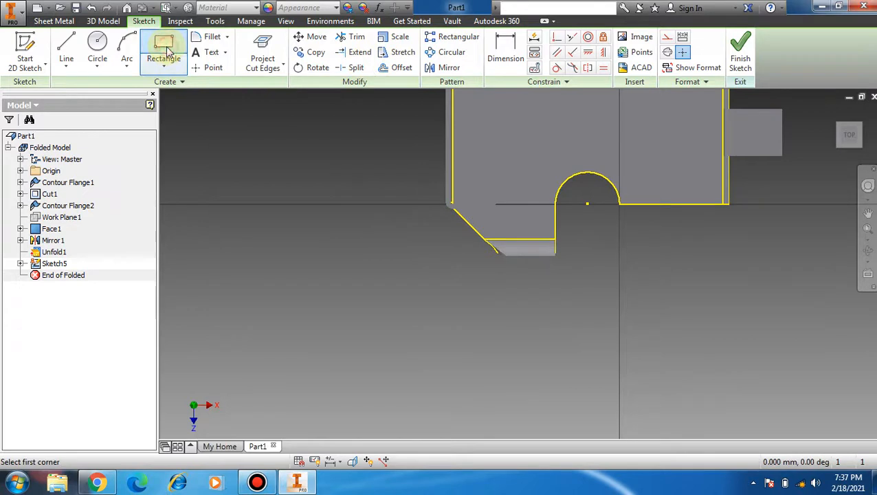
{"action": "left_click", "coordinate": [519, 165]}
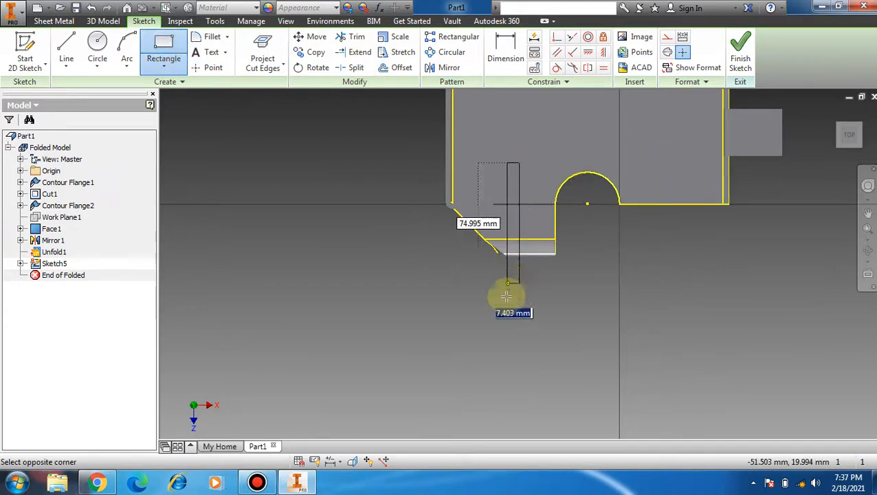
{"action": "left_click", "coordinate": [541, 296]}
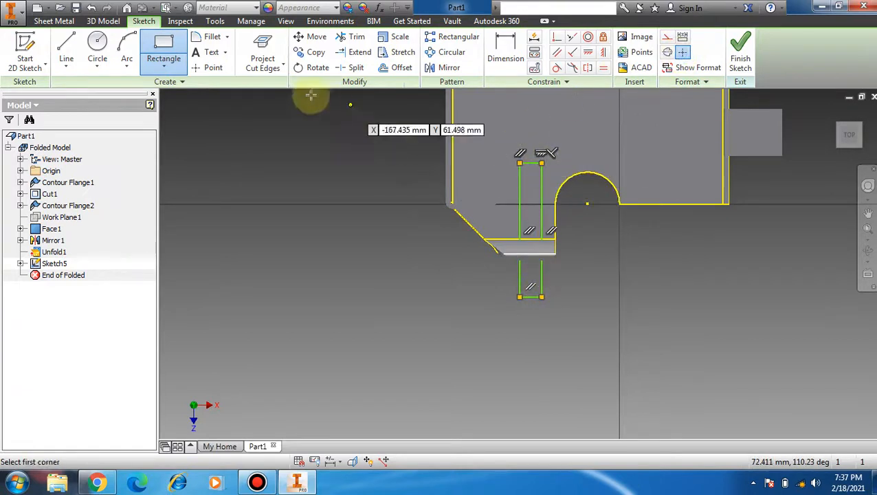
Dimension the rectangle's width to 15 mm and finish the sketch.
{"action": "left_click", "coordinate": [505, 52]}
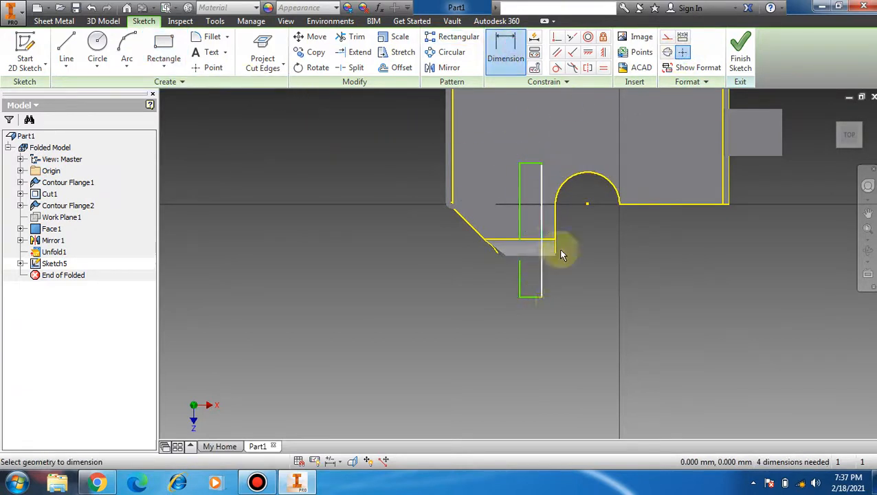
{"action": "left_click", "coordinate": [532, 297]}
{"action": "left_click", "coordinate": [529, 348]}
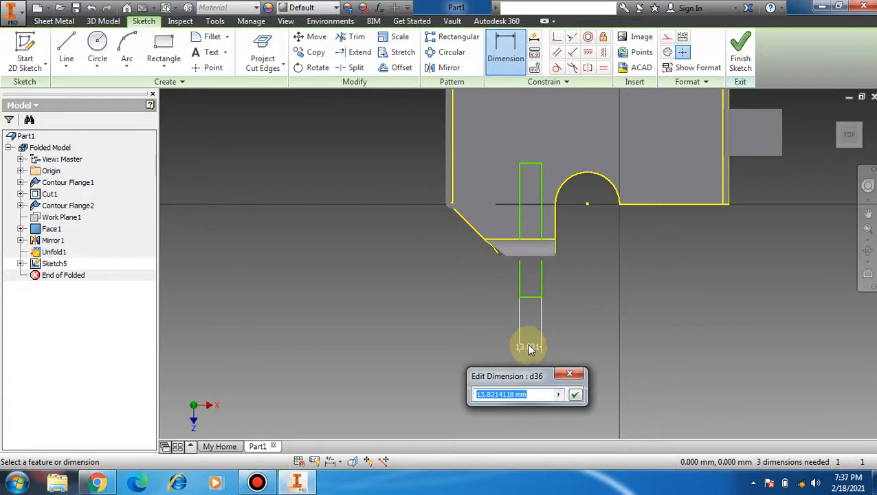
{"action": "type", "text": "15"}
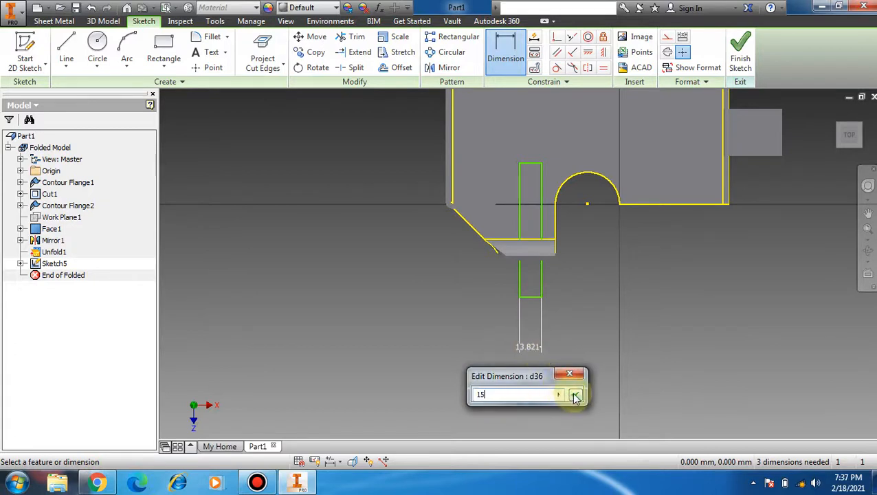
{"action": "left_click", "coordinate": [575, 395]}
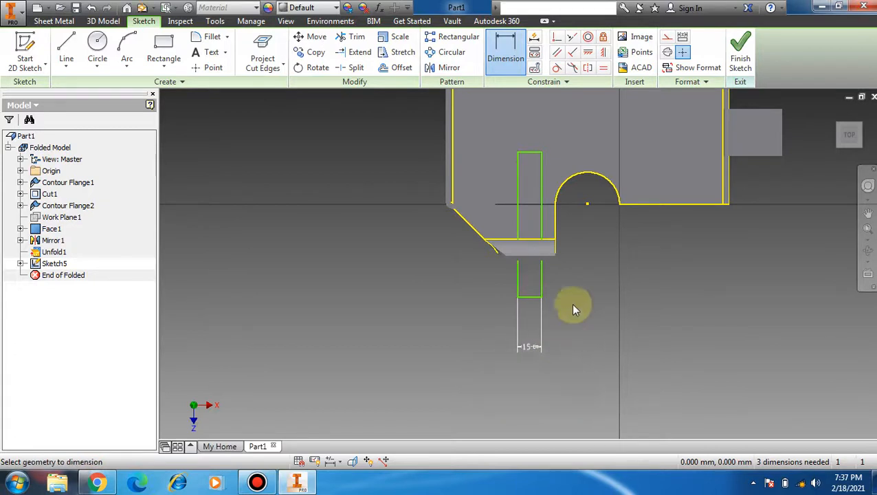
{"action": "left_click", "coordinate": [541, 268]}
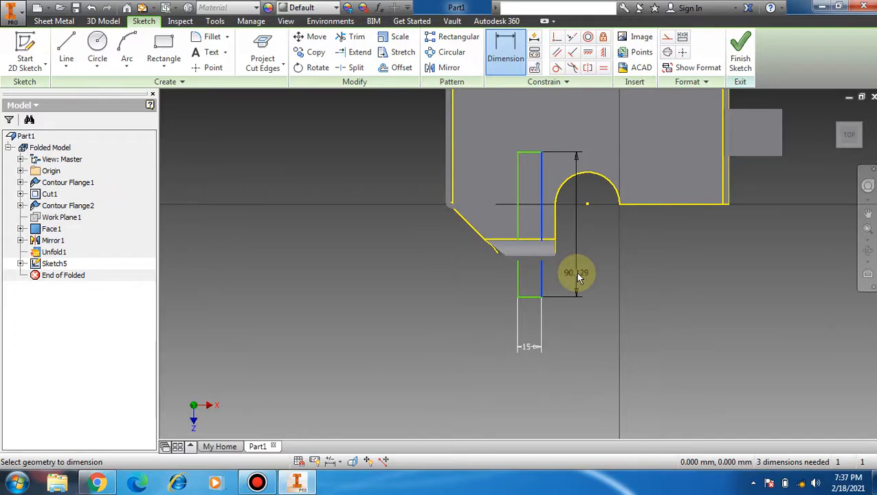
{"action": "key", "text": "Escape"}
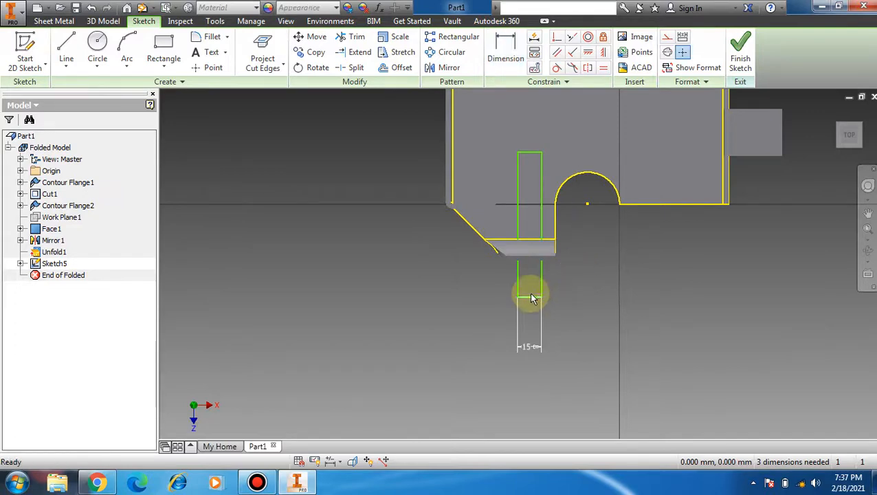
{"action": "left_click", "coordinate": [741, 62]}
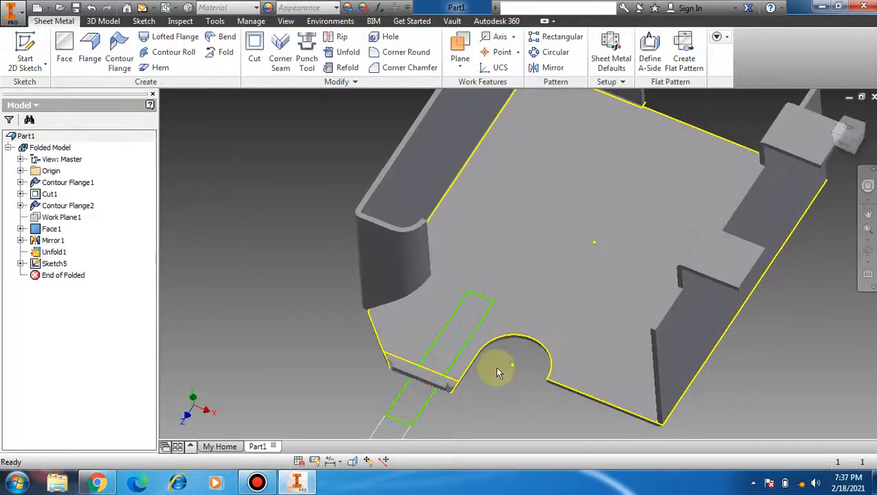
Try to cut the rectangular profile through the base and unfolded flange with the extents set to All.
{"action": "scroll", "coordinate": [501, 344], "scroll_direction": "up", "scroll_amount": 3}
{"action": "scroll", "coordinate": [502, 342], "scroll_direction": "down", "scroll_amount": 5}
{"action": "scroll", "coordinate": [471, 366], "scroll_direction": "up", "scroll_amount": 2}
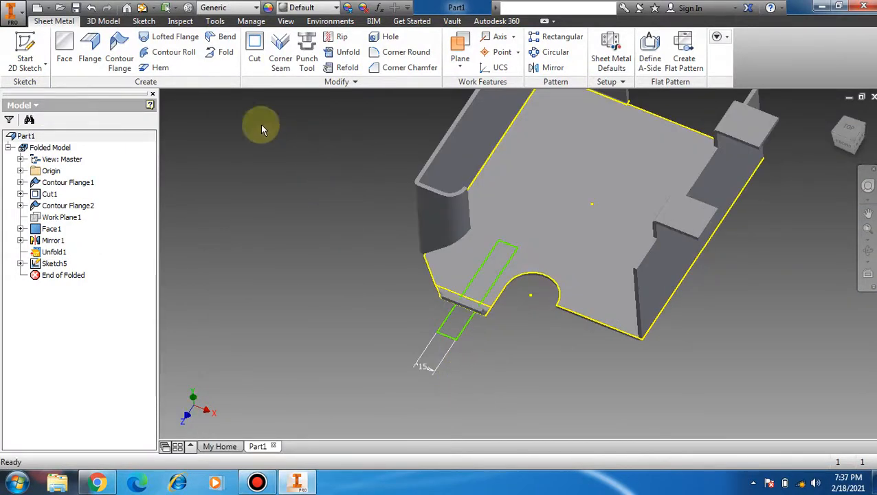
{"action": "left_click", "coordinate": [256, 53]}
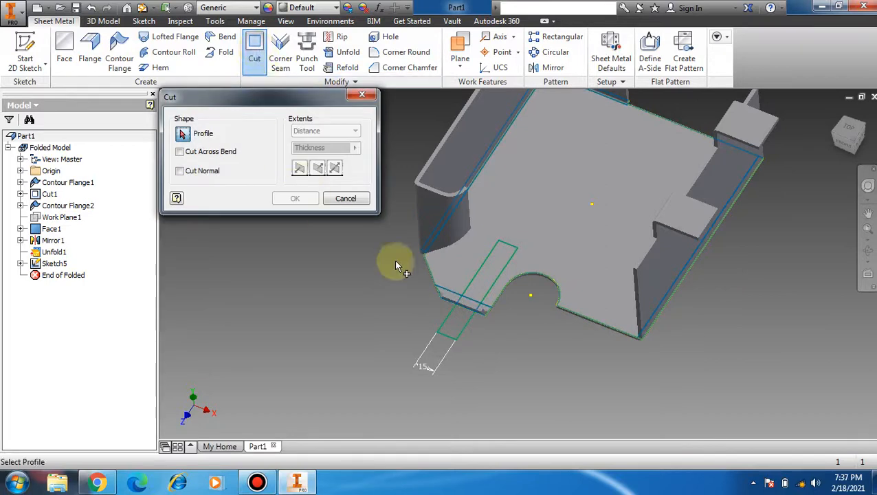
{"action": "left_click", "coordinate": [441, 330]}
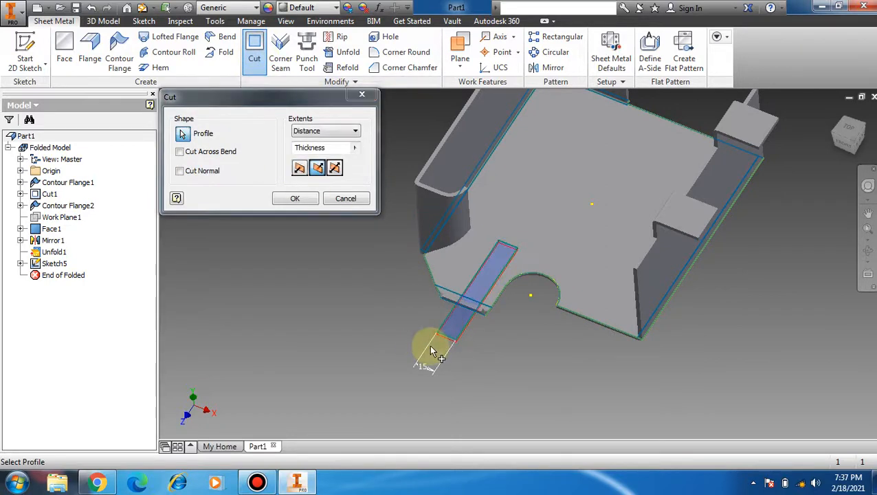
{"action": "left_click", "coordinate": [328, 132]}
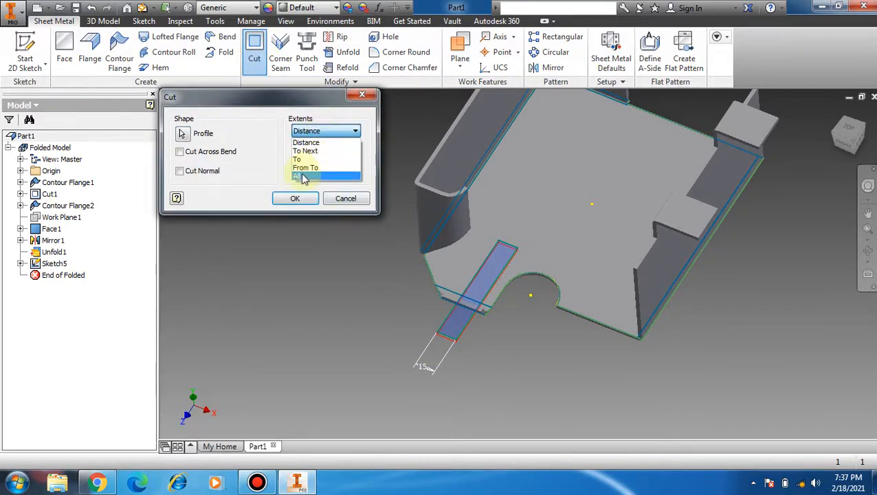
{"action": "left_click", "coordinate": [308, 176]}
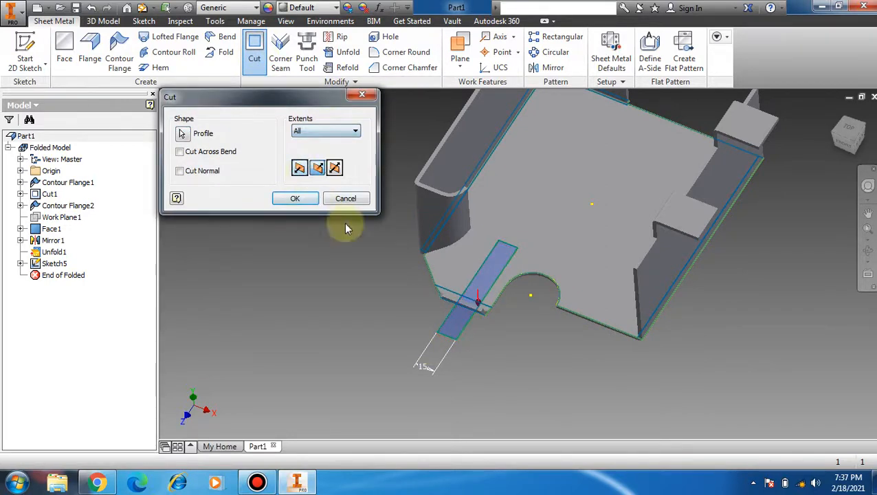
{"action": "left_click", "coordinate": [300, 198]}
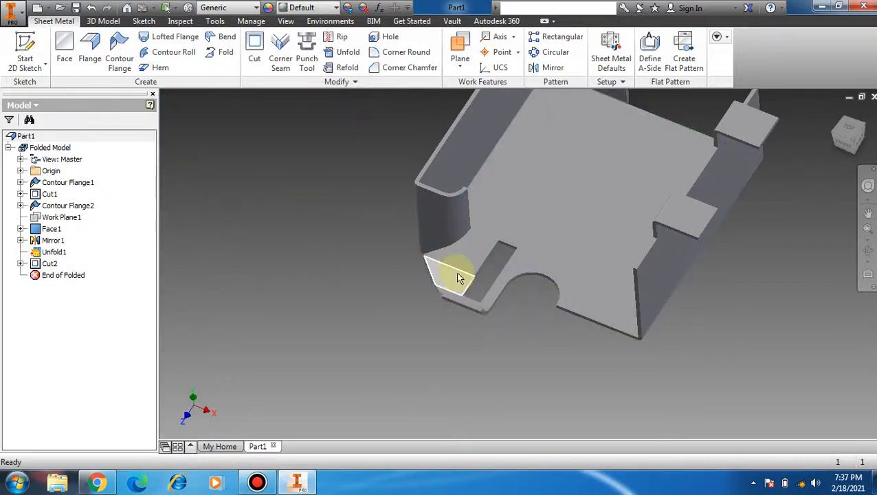
Examine the slot's end at the front flange and undo the rectangular cut.
{"action": "scroll", "coordinate": [459, 277], "scroll_direction": "up", "scroll_amount": 5}
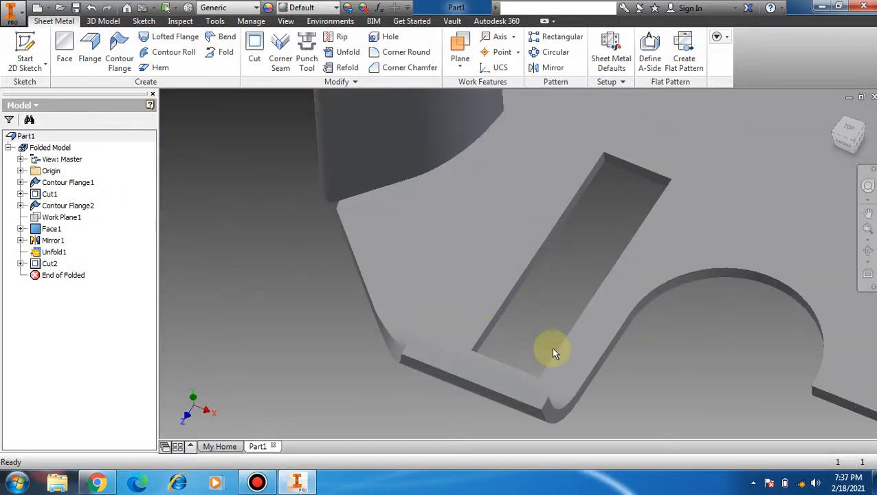
{"action": "scroll", "coordinate": [592, 414], "scroll_direction": "up", "scroll_amount": 3}
{"action": "scroll", "coordinate": [591, 413], "scroll_direction": "down", "scroll_amount": 5}
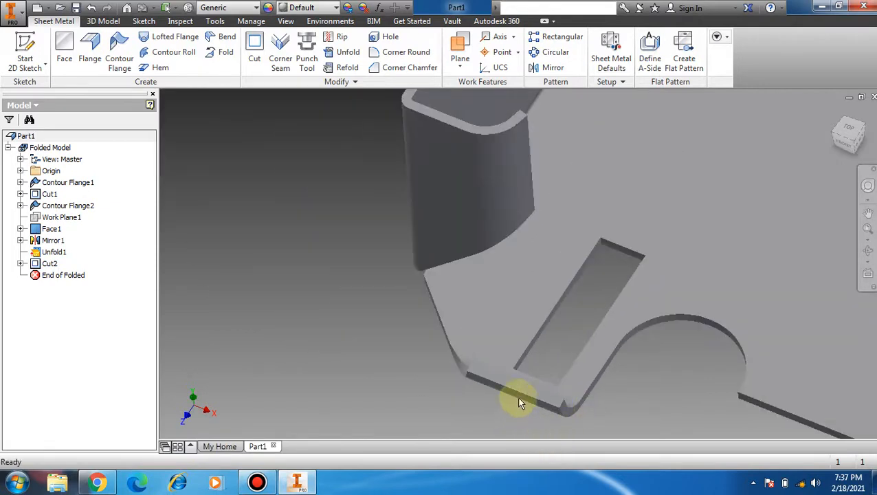
{"action": "scroll", "coordinate": [528, 323], "scroll_direction": "down", "scroll_amount": 2}
{"action": "scroll", "coordinate": [533, 329], "scroll_direction": "down", "scroll_amount": 2}
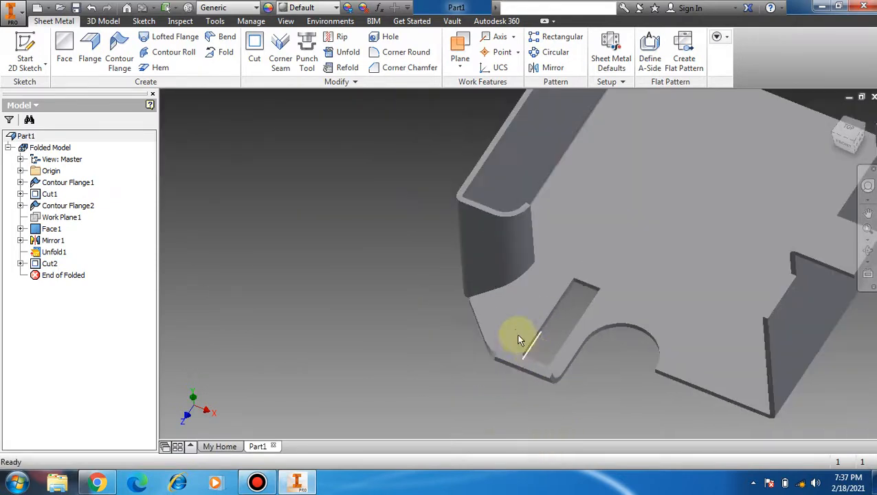
{"action": "left_click", "coordinate": [91, 8]}
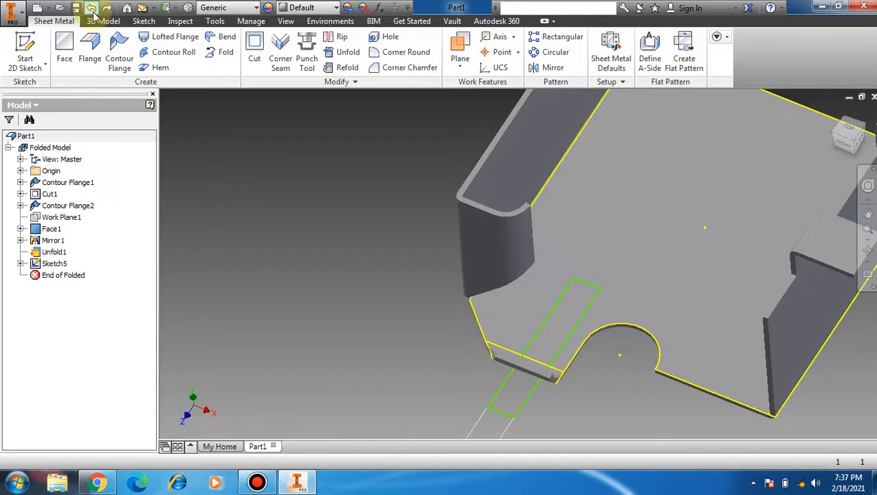
Cut the rectangular profile through the sheet thickness with Cut Across Bend enabled, slotting the base and front flange.
{"action": "left_click", "coordinate": [254, 49]}
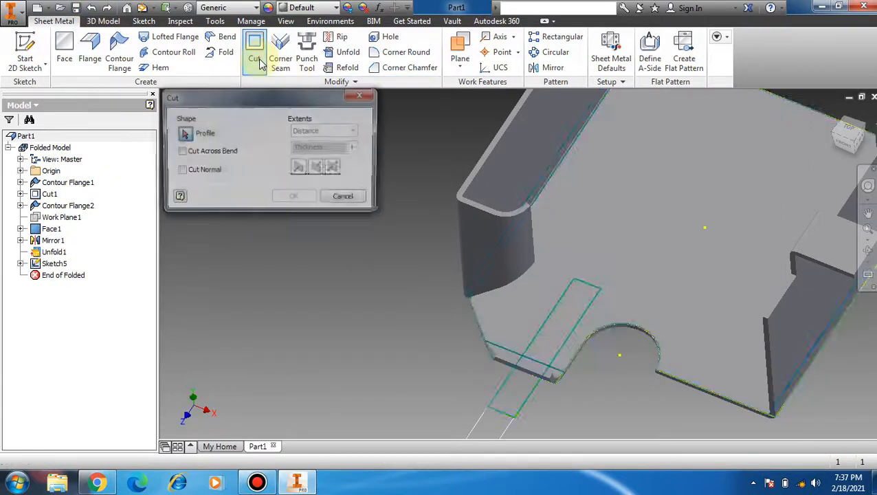
{"action": "left_click", "coordinate": [505, 399]}
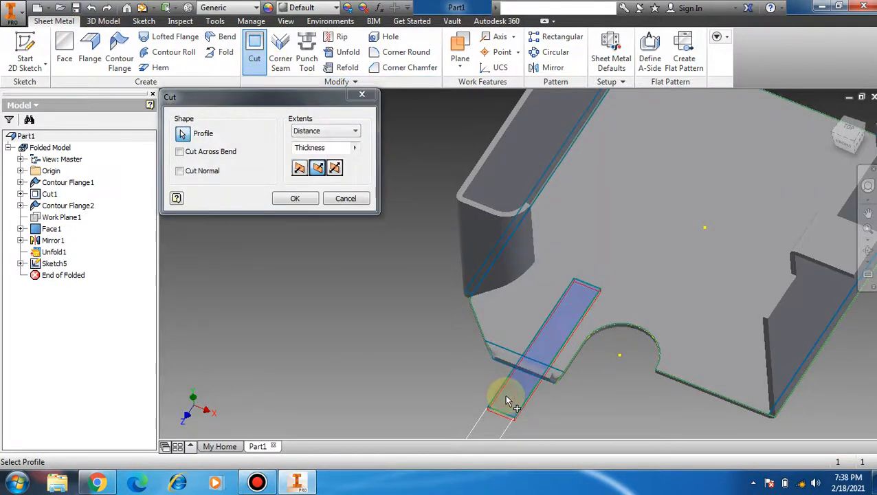
{"action": "left_click", "coordinate": [180, 152]}
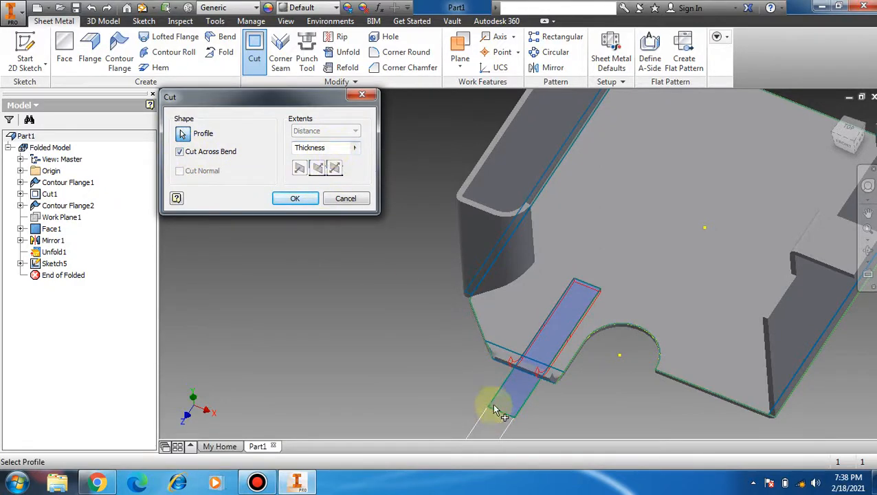
{"action": "left_click", "coordinate": [297, 198]}
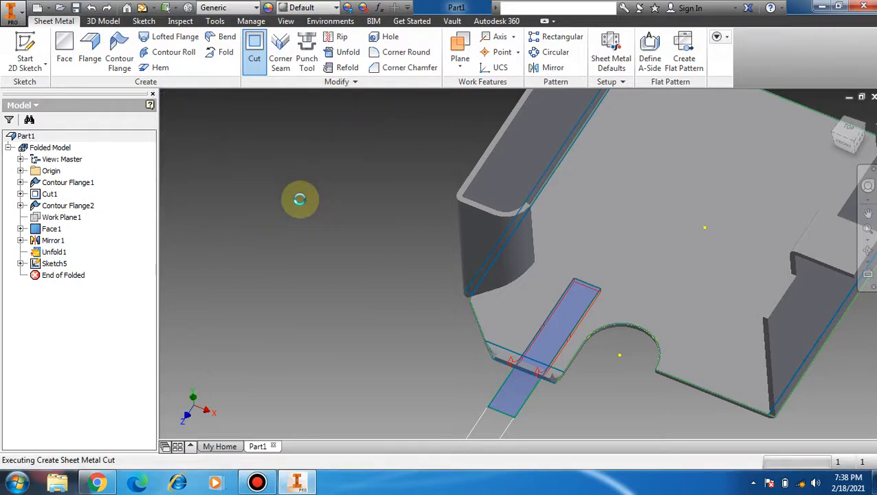
{"action": "scroll", "coordinate": [364, 335], "scroll_direction": "up", "scroll_amount": 4}
{"action": "scroll", "coordinate": [465, 335], "scroll_direction": "down", "scroll_amount": 4}
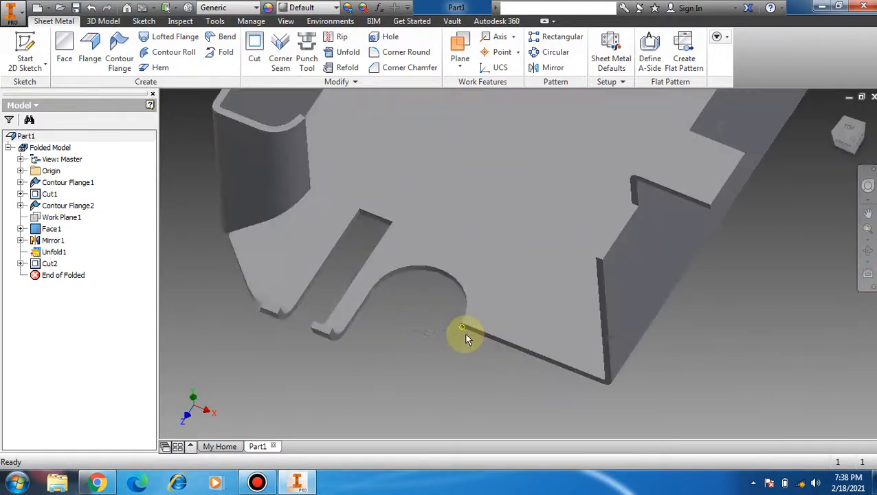
{"action": "scroll", "coordinate": [467, 337], "scroll_direction": "up", "scroll_amount": 3}
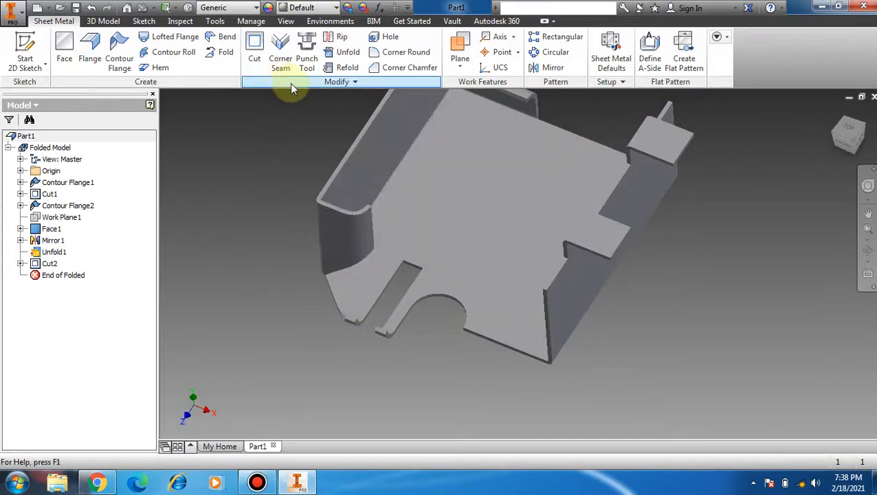
{"action": "left_click", "coordinate": [346, 69]}
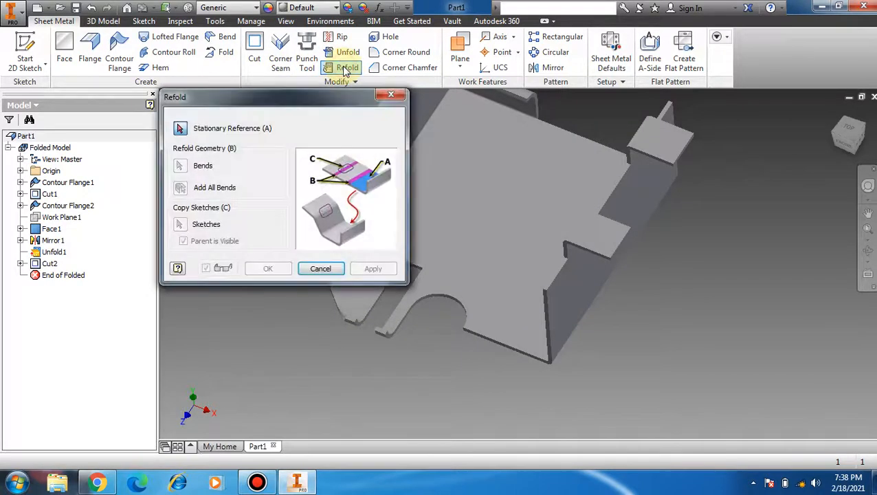
{"action": "left_click", "coordinate": [390, 328]}
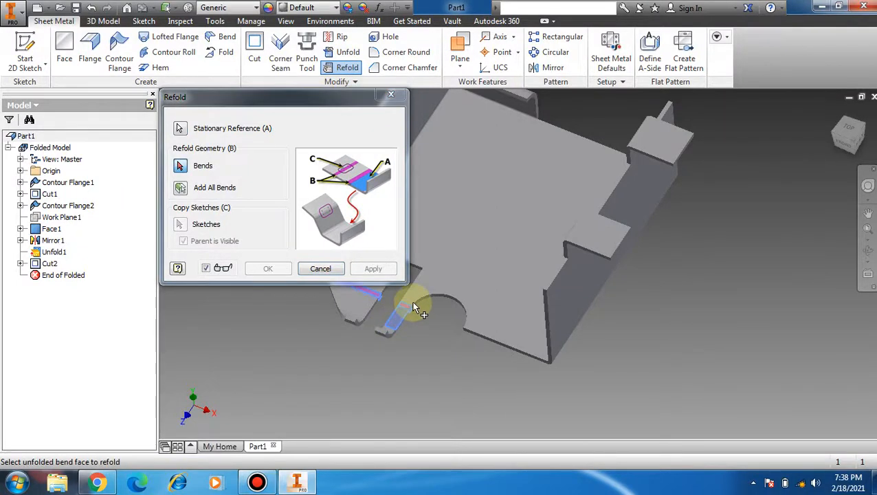
{"action": "left_click", "coordinate": [406, 306]}
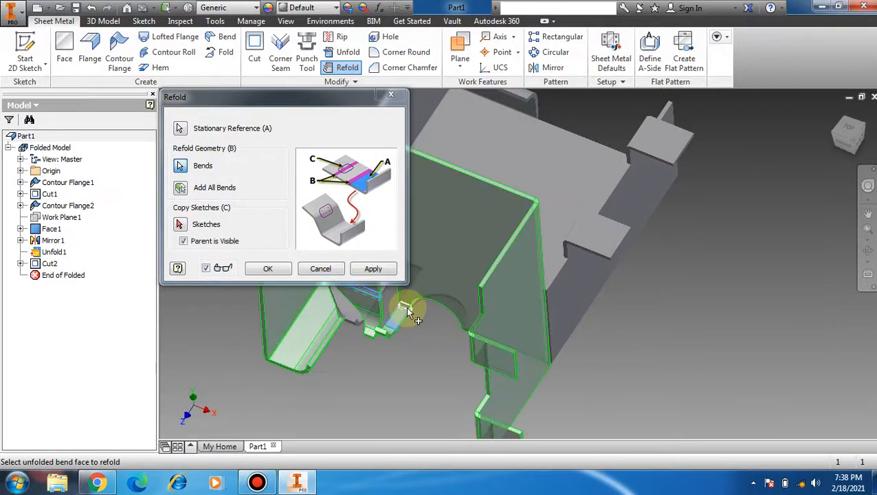
{"action": "left_click", "coordinate": [325, 269]}
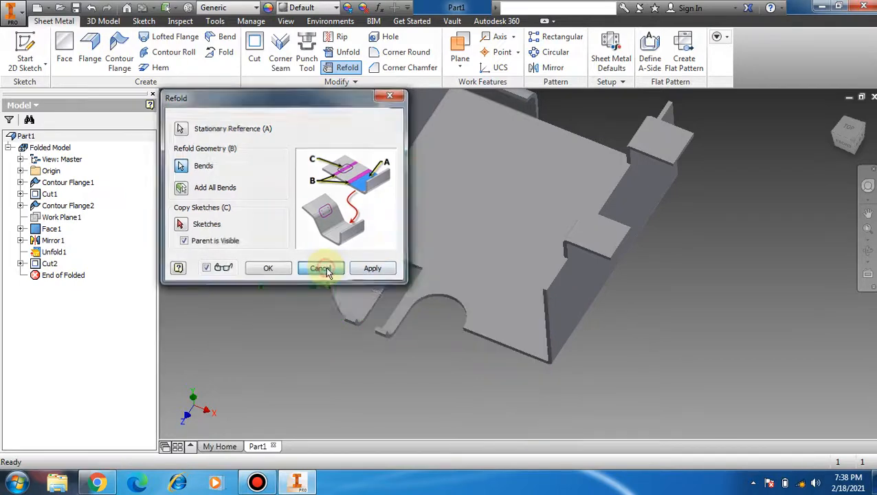
Refold the slotted front flange about its unfolded bend, keeping the large base face as the stationary reference.
{"action": "left_click", "coordinate": [343, 68]}
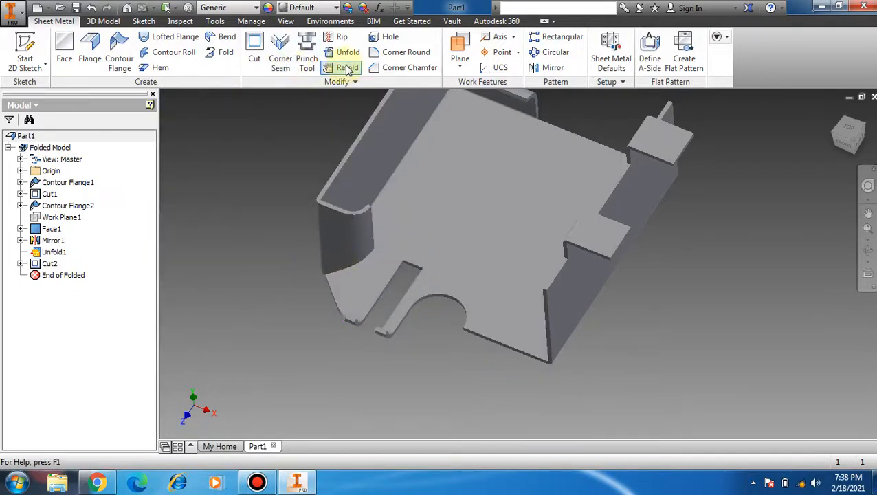
{"action": "left_click", "coordinate": [480, 224]}
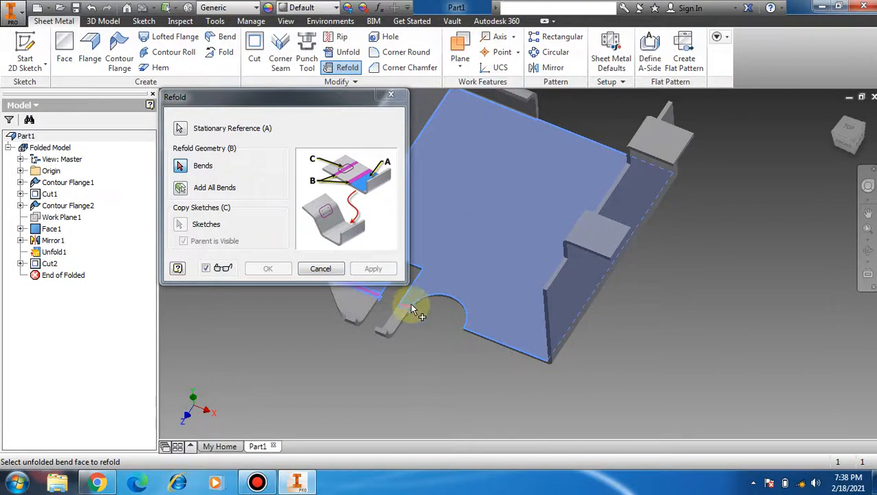
{"action": "left_click", "coordinate": [407, 311]}
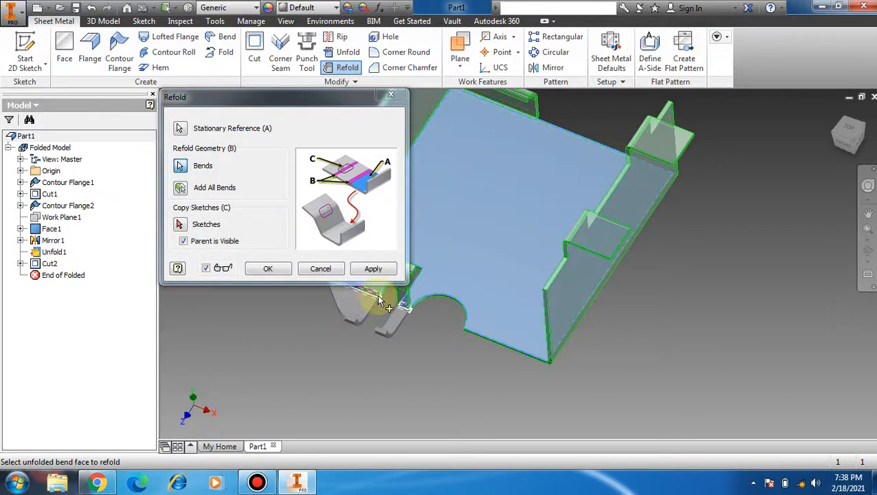
{"action": "left_click", "coordinate": [269, 269]}
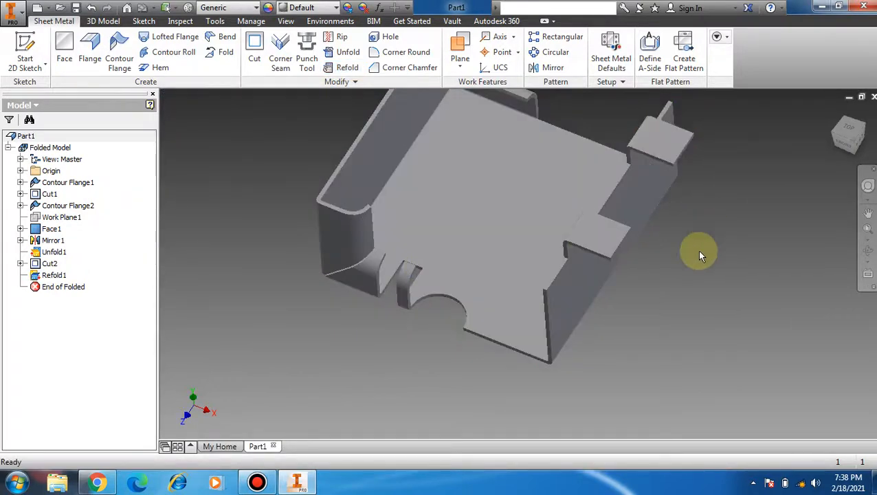
{"action": "scroll", "coordinate": [699, 252], "scroll_direction": "up", "scroll_amount": 3}
{"action": "scroll", "coordinate": [681, 141], "scroll_direction": "up", "scroll_amount": 2}
{"action": "scroll", "coordinate": [680, 143], "scroll_direction": "down", "scroll_amount": 4}
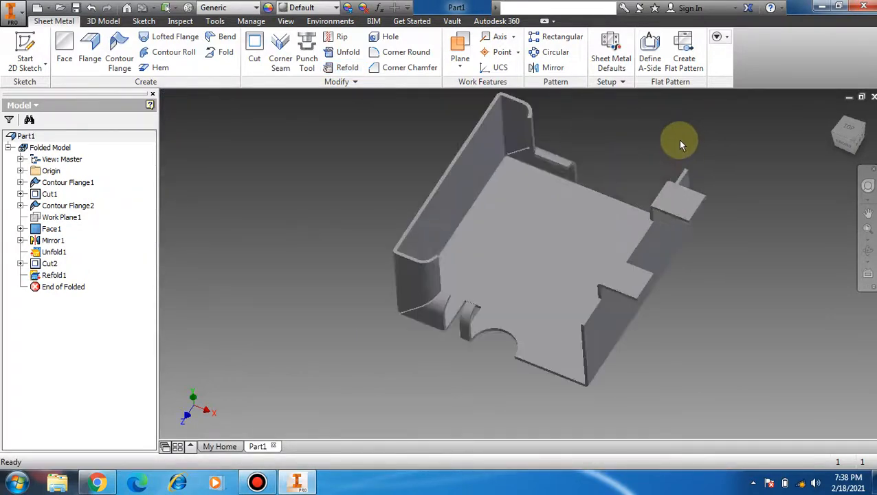
{"action": "left_click", "coordinate": [247, 483]}
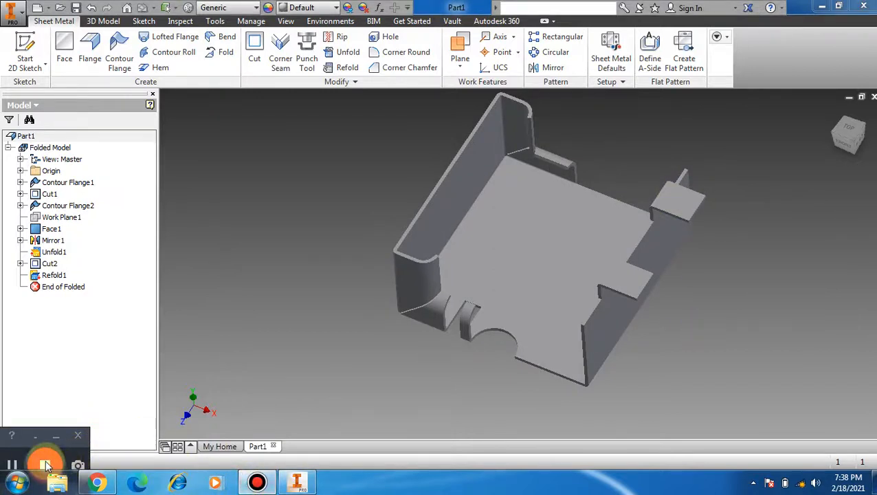
{"action": "left_click", "coordinate": [46, 466]}
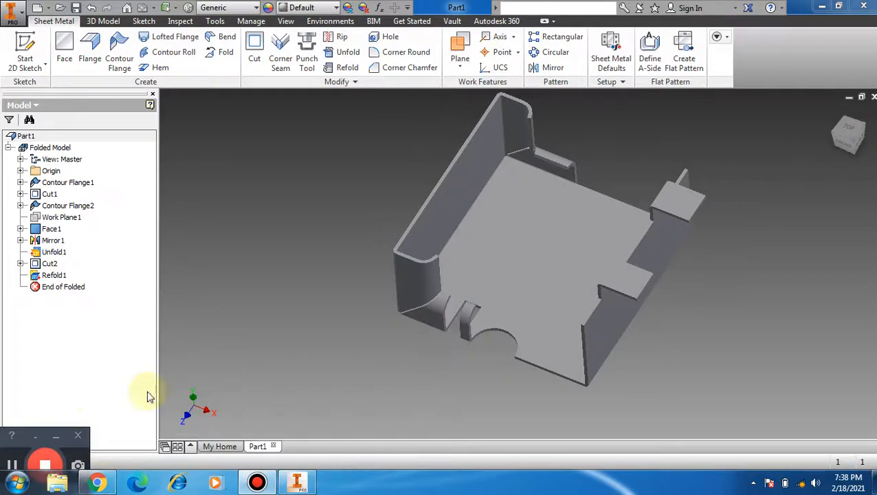